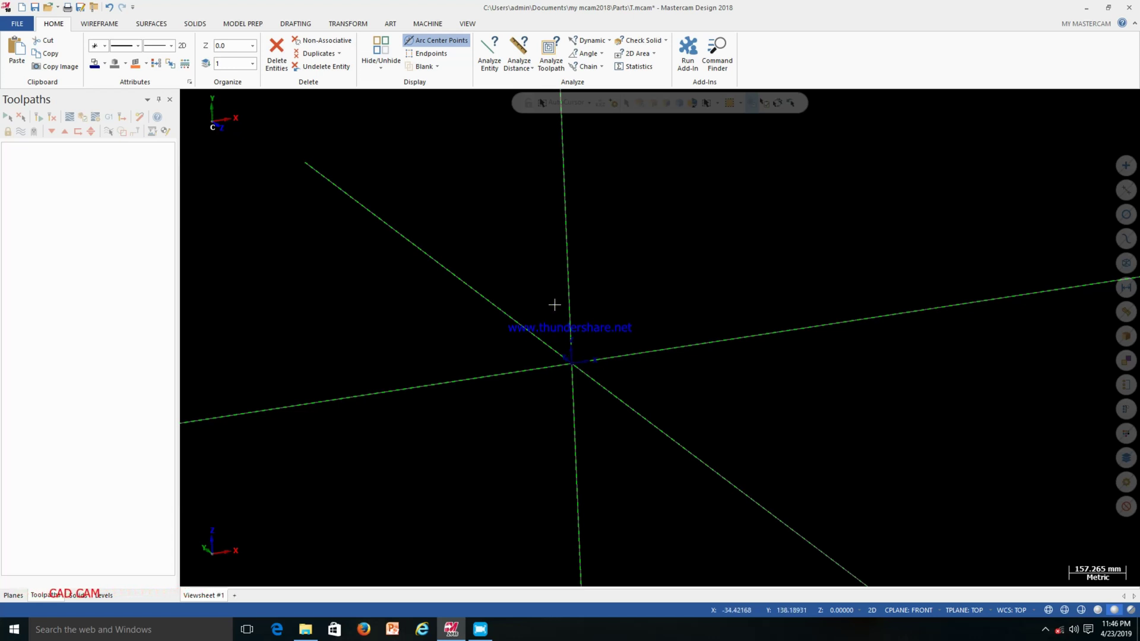
Switch the ribbon to the Wireframe tab for part file 7.mcam.
left_click(103, 24)
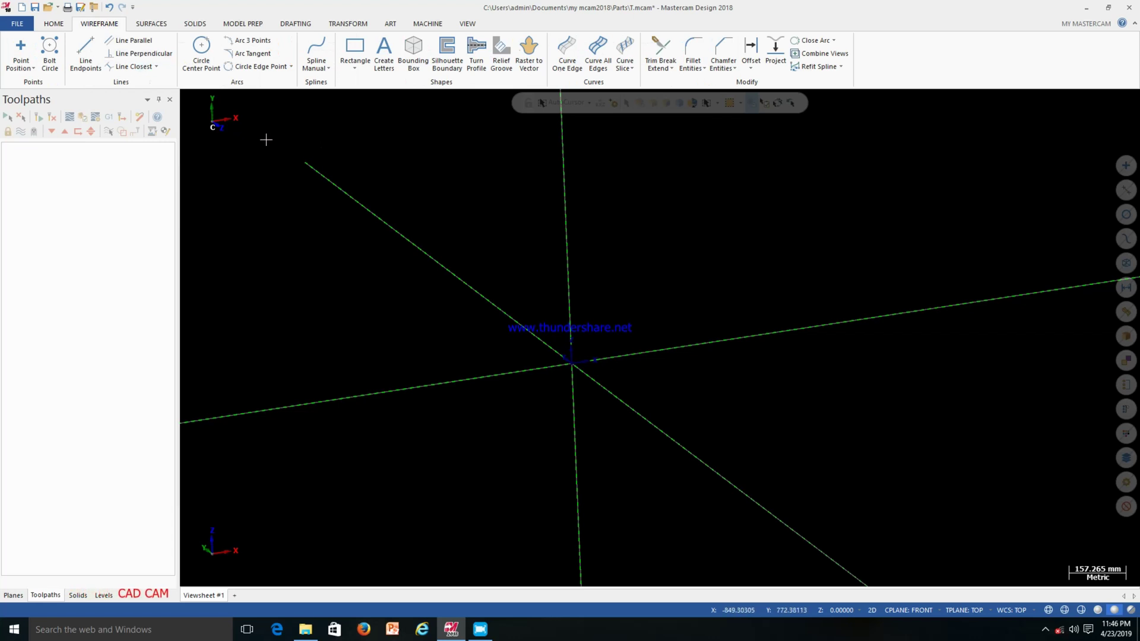
Start a helix with radius 10 and place its centre at the origin.
left_click(357, 67)
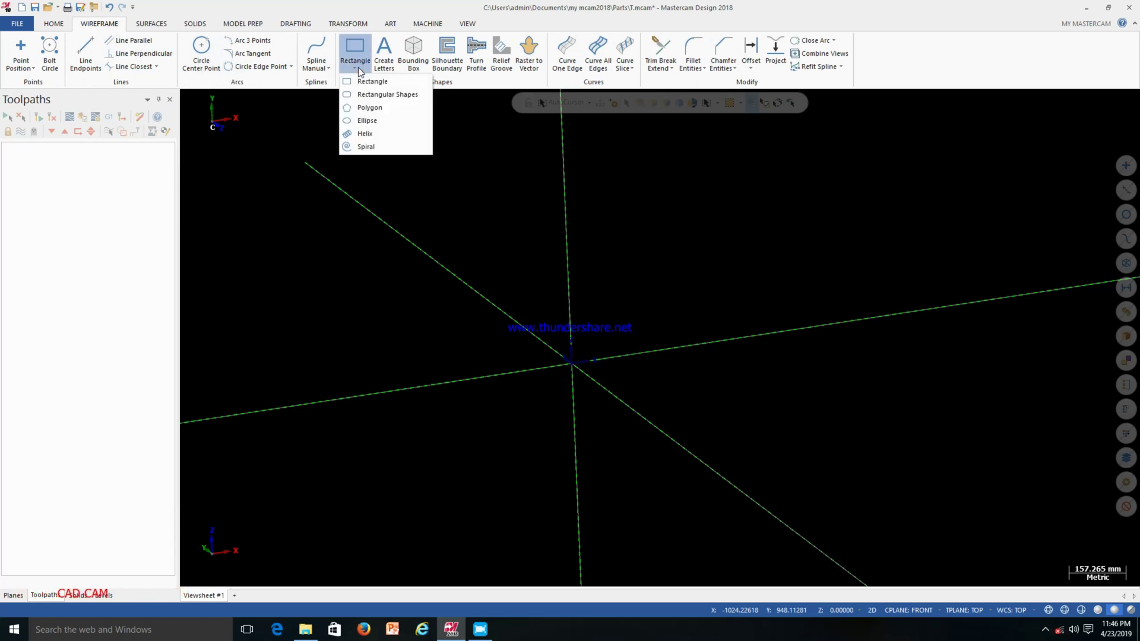
left_click(364, 135)
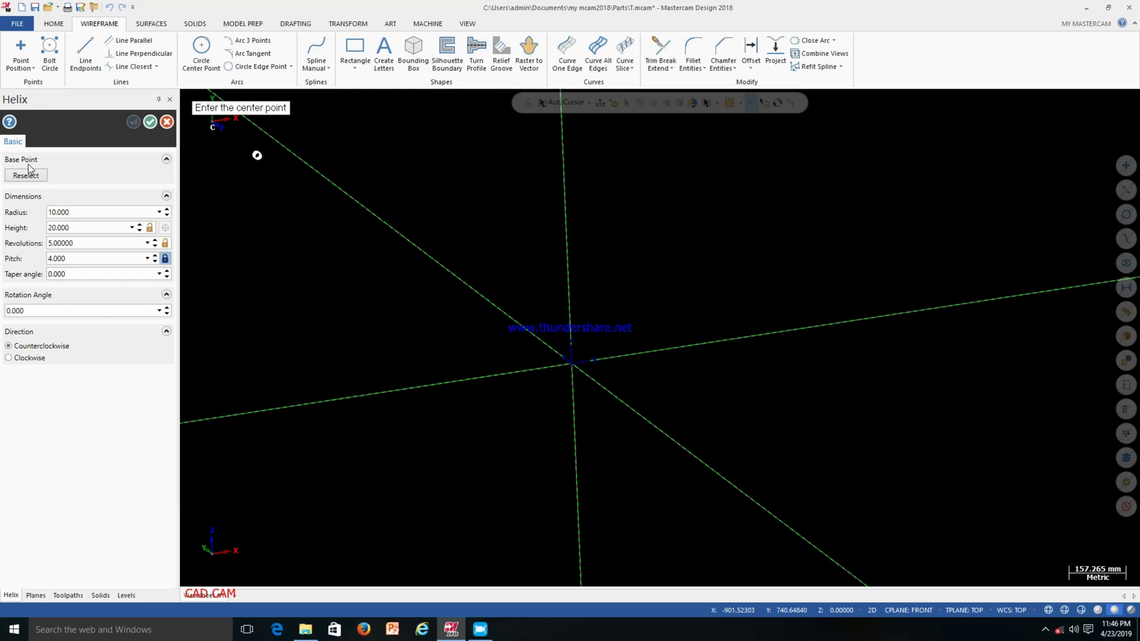
left_click(78, 213)
type("10")
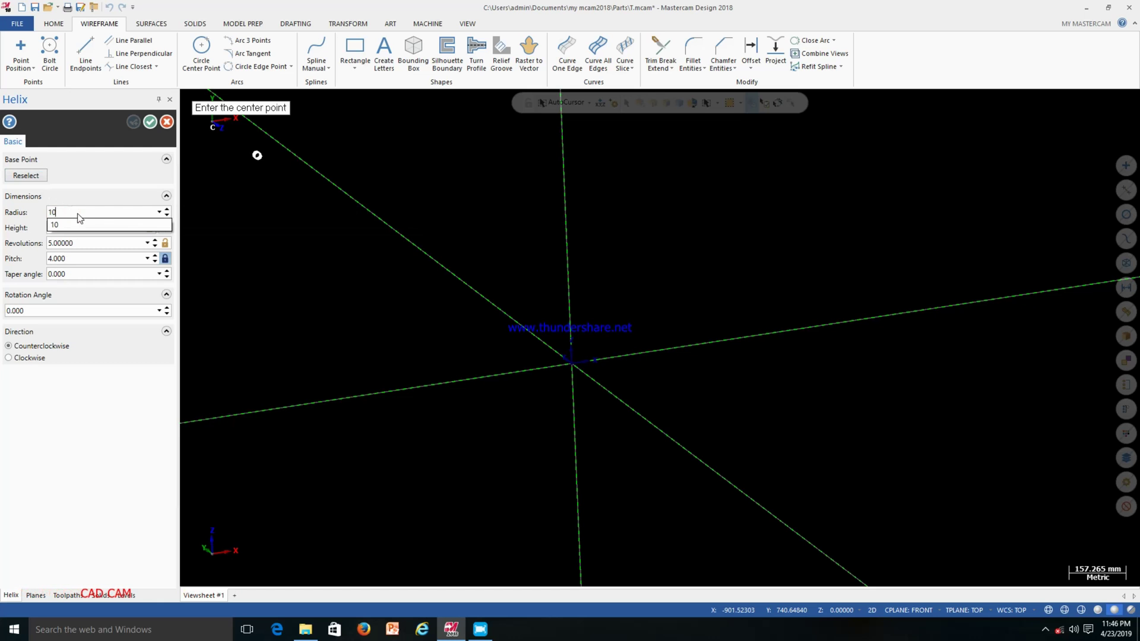
key("Return")
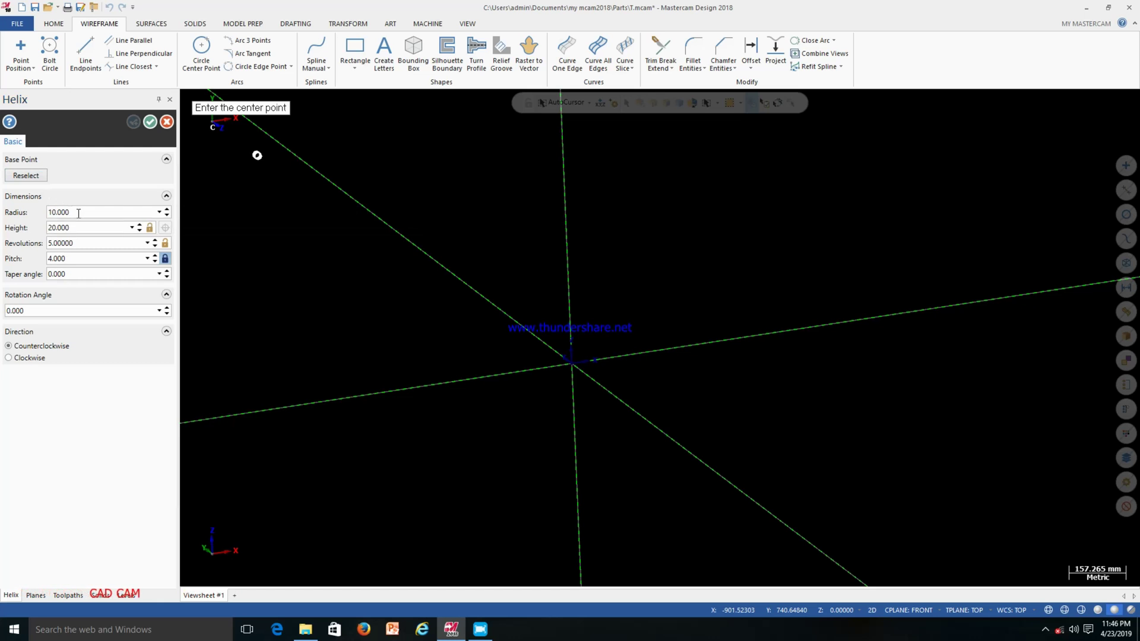
left_click(80, 243)
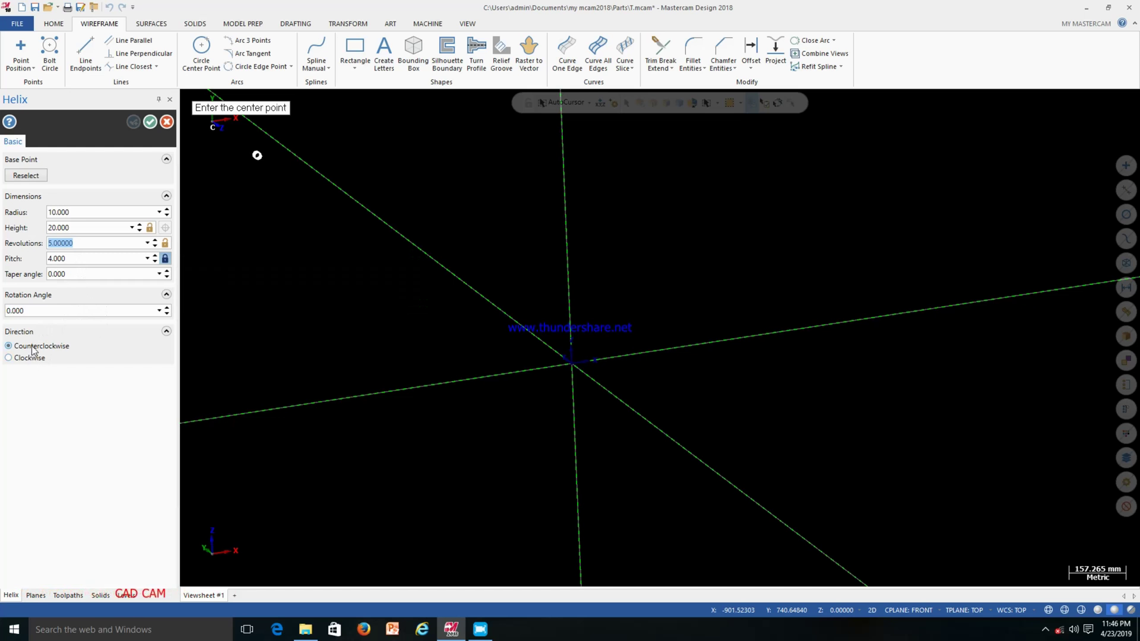
left_click(574, 367)
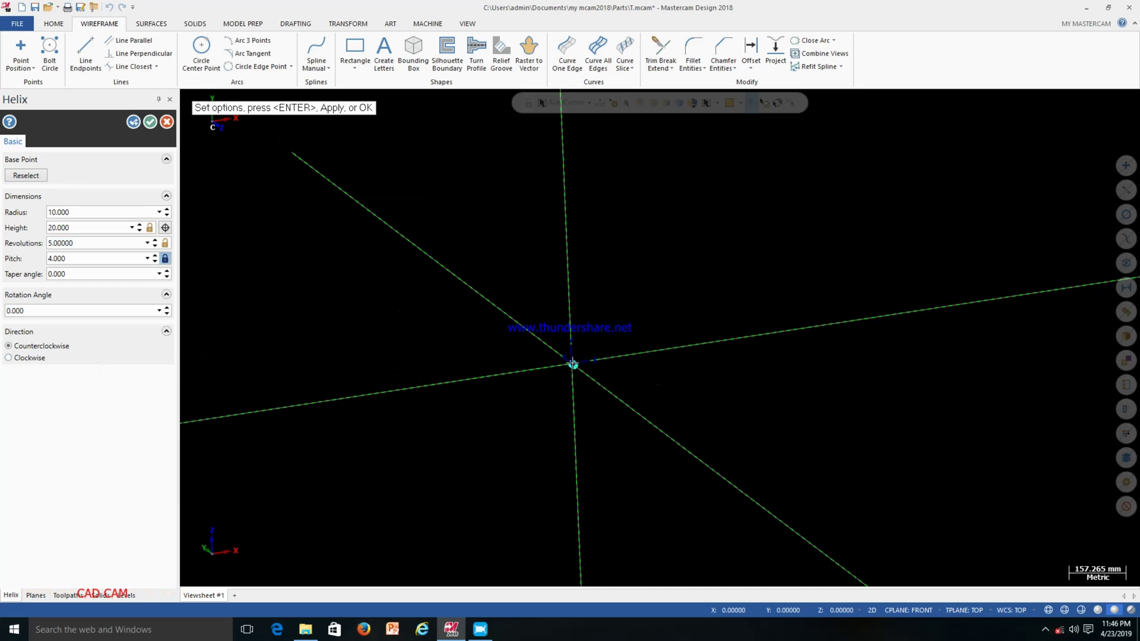
Set the construction plane to Top, keep counterclockwise winding, and accept the helix.
middle_click_drag(530, 336, 586, 378)
scroll(587, 377, "up", 3)
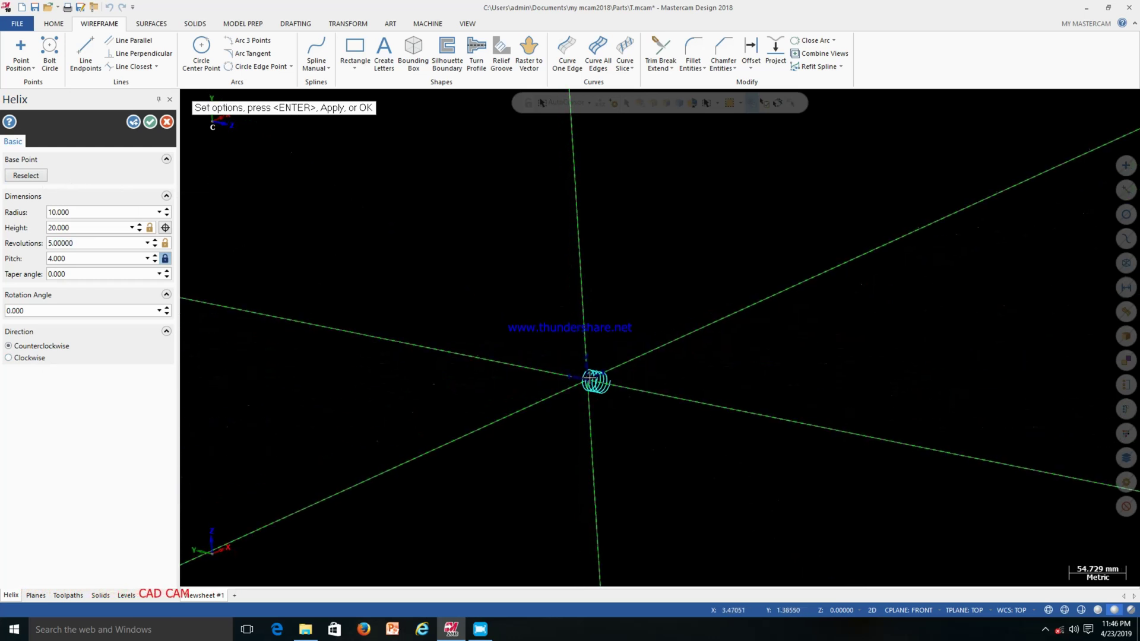
left_click(935, 610)
left_click(906, 489)
scroll(550, 362, "up", 4)
mouse_move(633, 389)
middle_mouse_down()
mouse_move(555, 333)
mouse_move(542, 374)
mouse_move(527, 363)
middle_mouse_up()
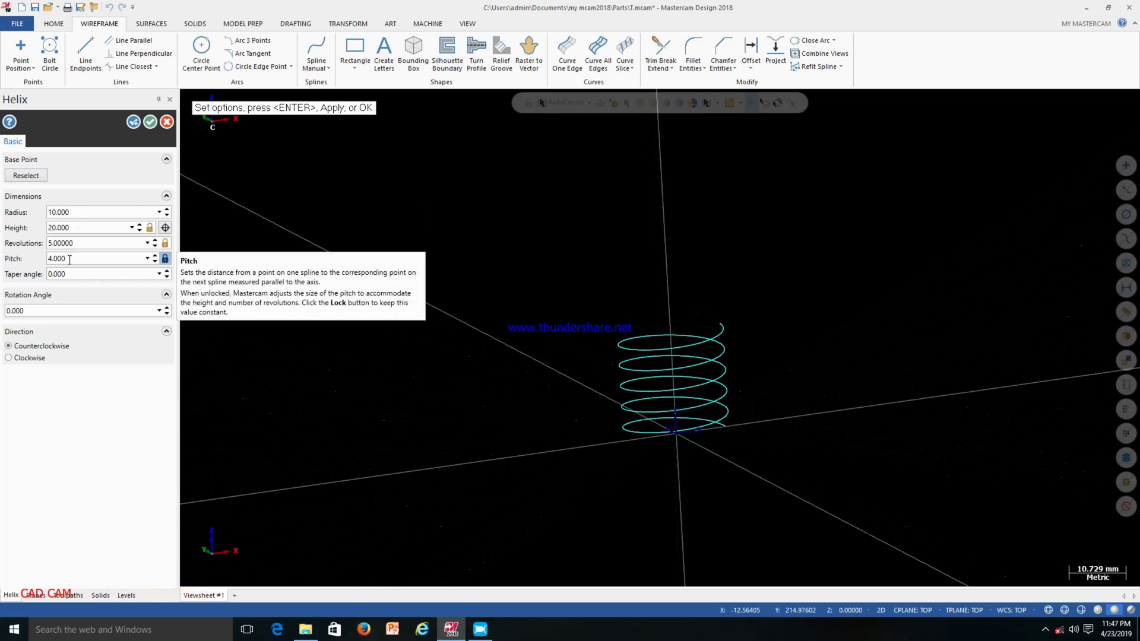
left_click(31, 359)
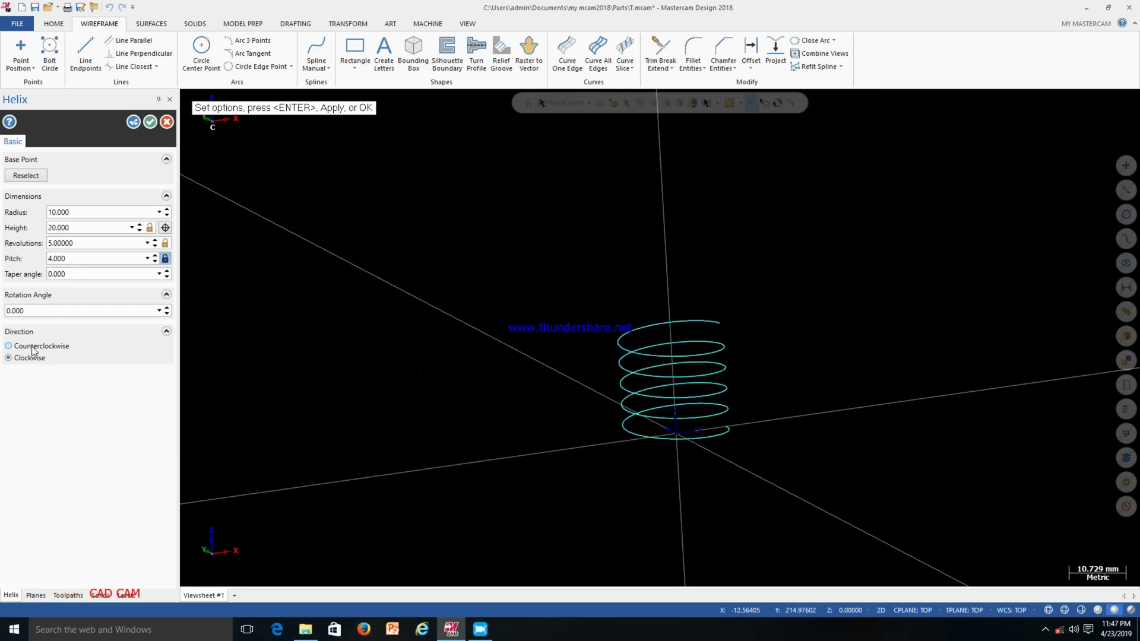
left_click(32, 348)
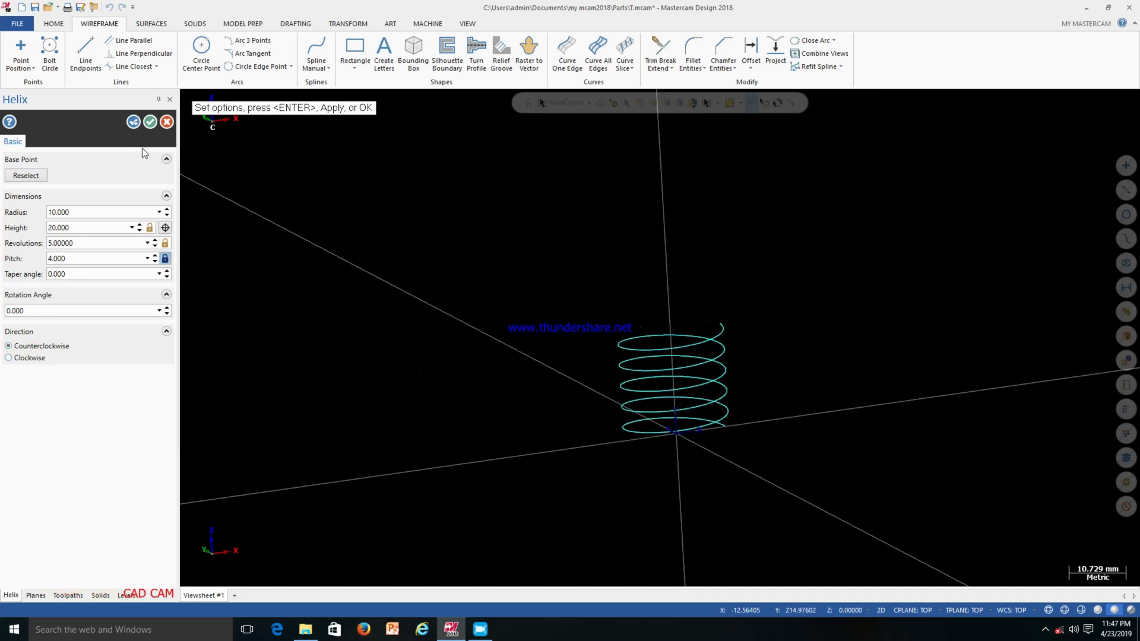
left_click(152, 124)
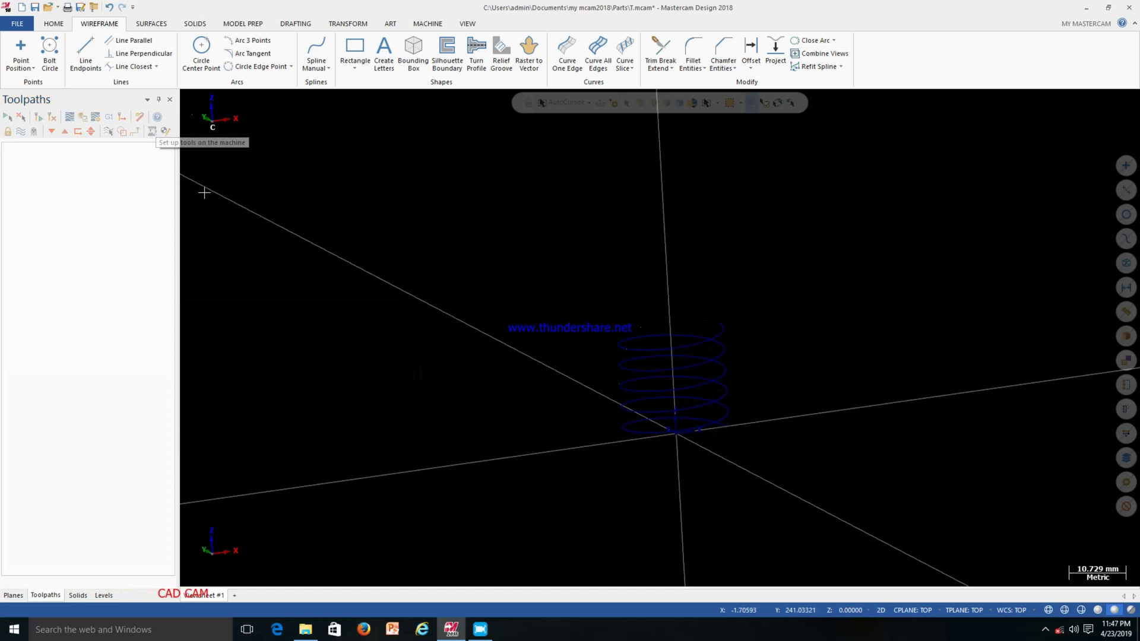
Set the construction and tool planes to Front, keeping the Z depth at 0.
scroll(484, 290, "down", 2)
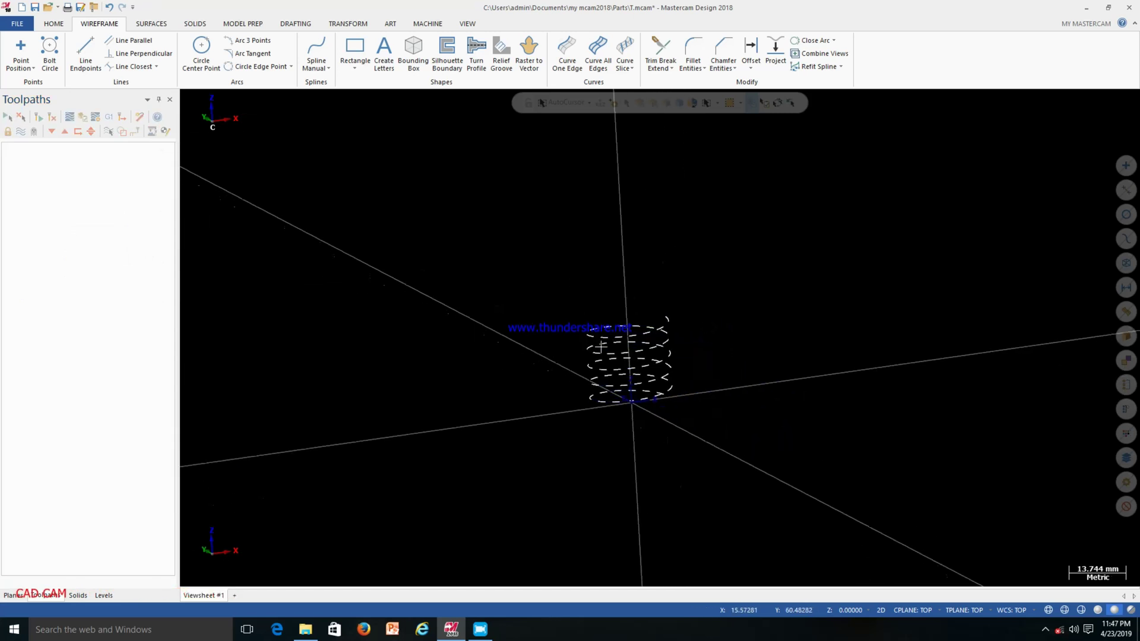
middle_click_drag(576, 337, 661, 337)
scroll(661, 337, "down", 1)
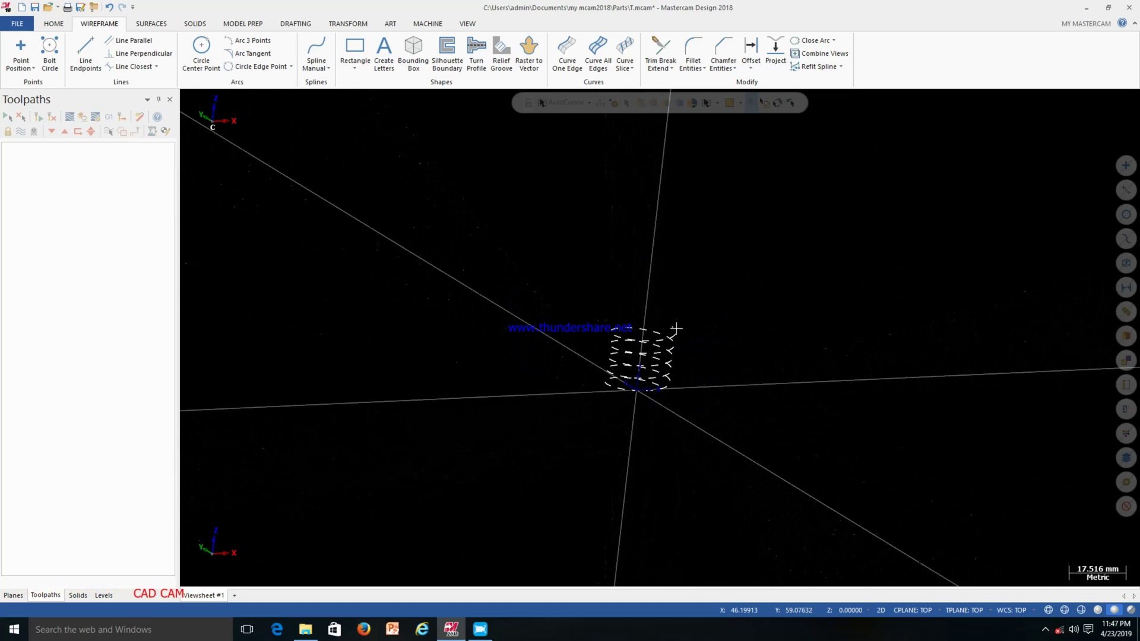
left_click(937, 614)
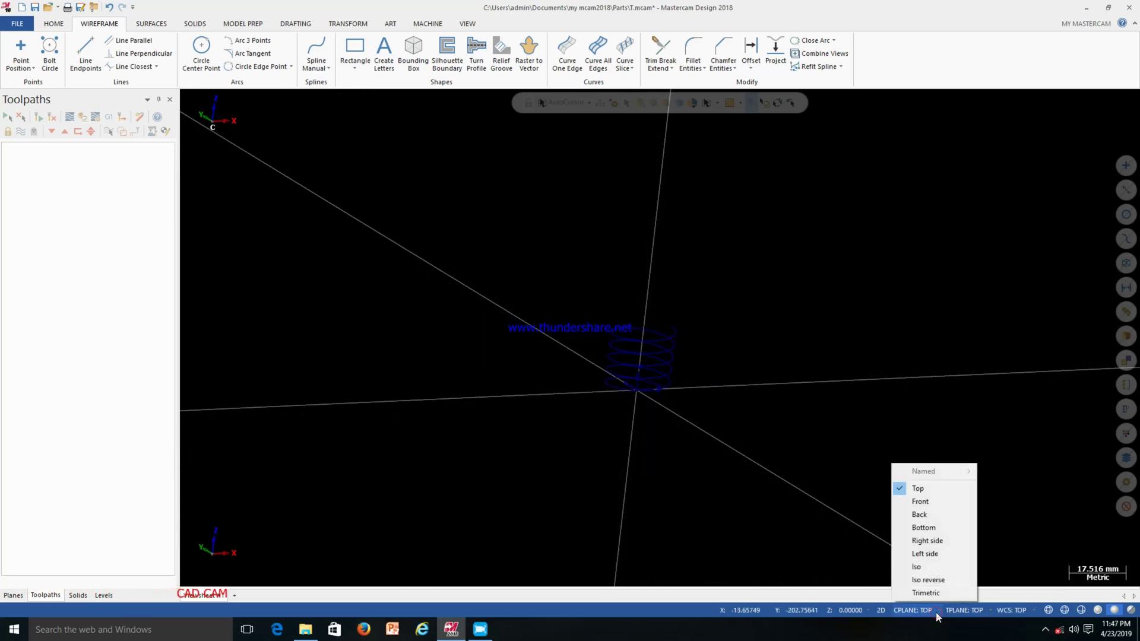
left_click(922, 501)
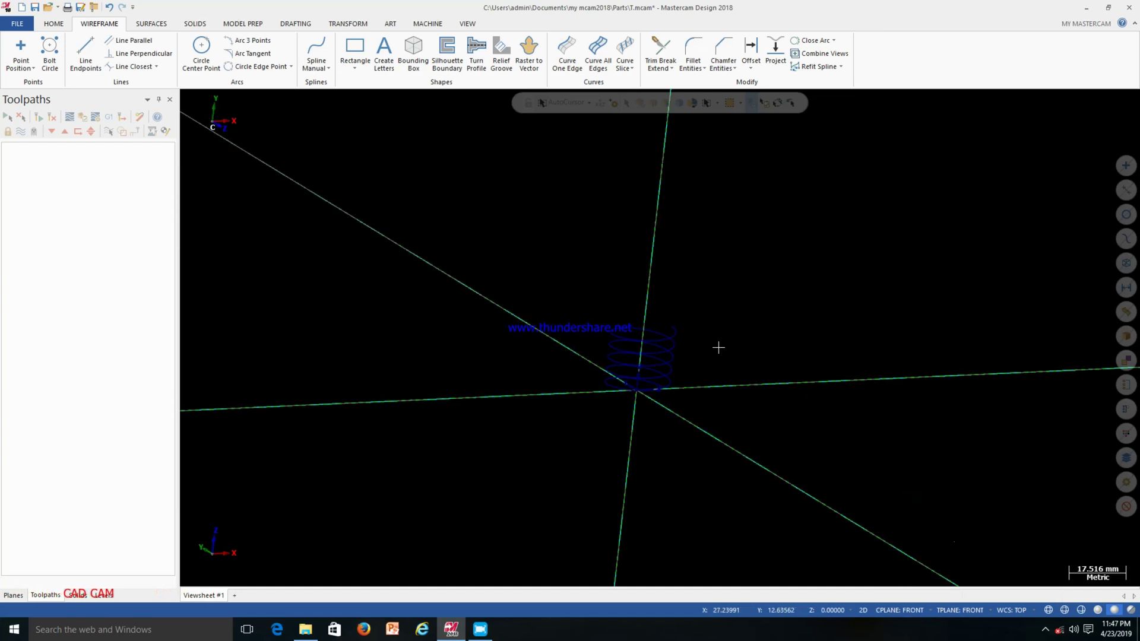
left_click(843, 610)
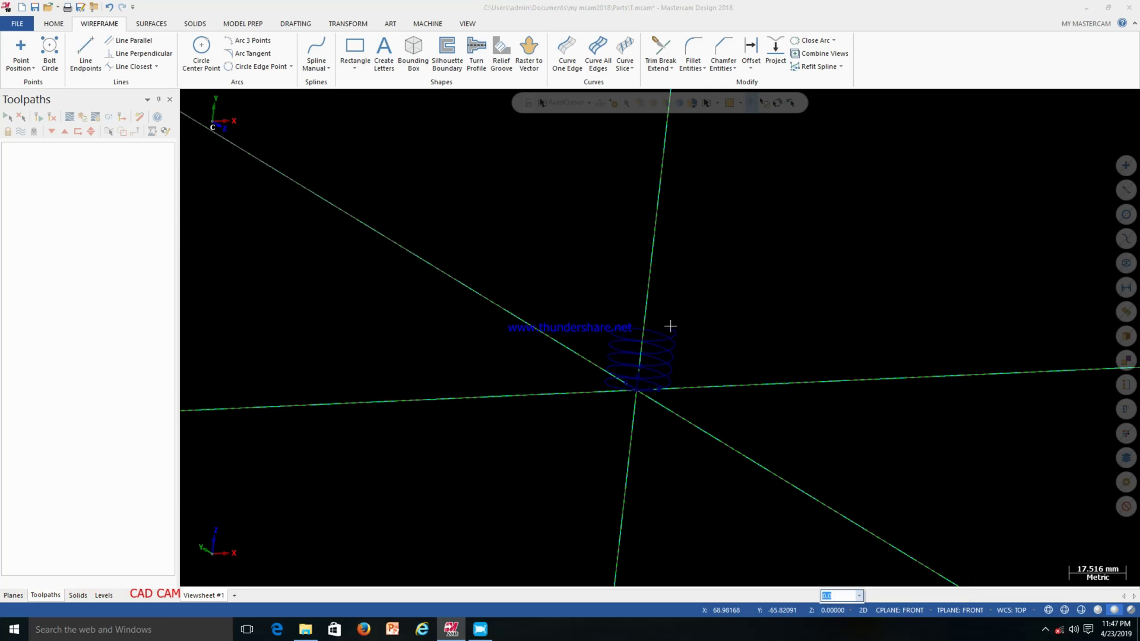
key("End")
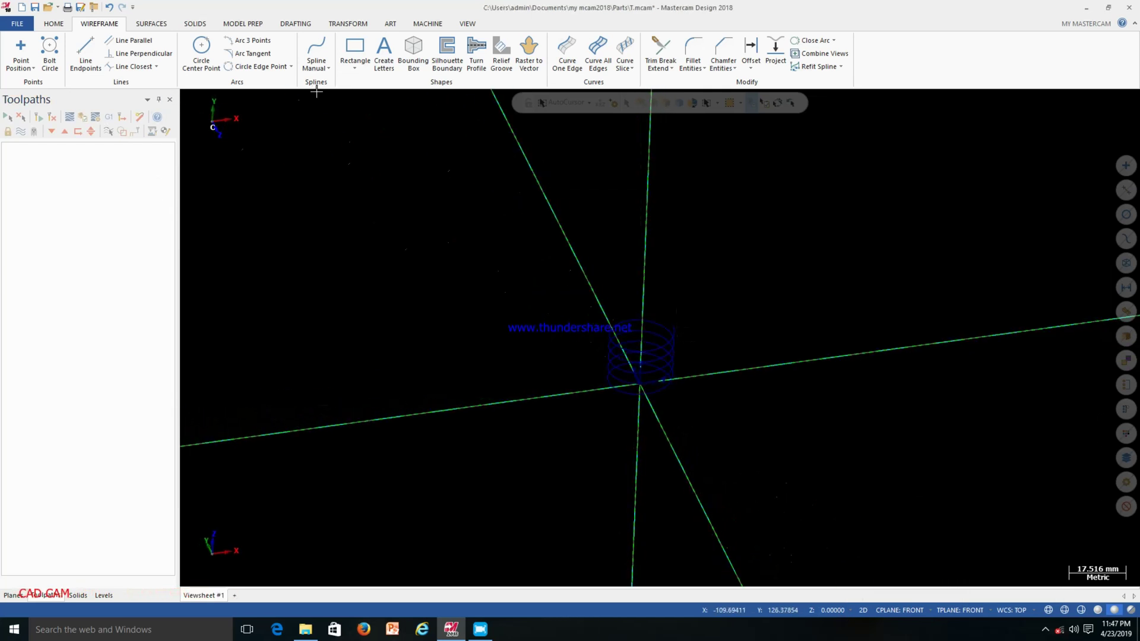
Start a polygon with 3 sides and radius 1.1.
left_click(355, 69)
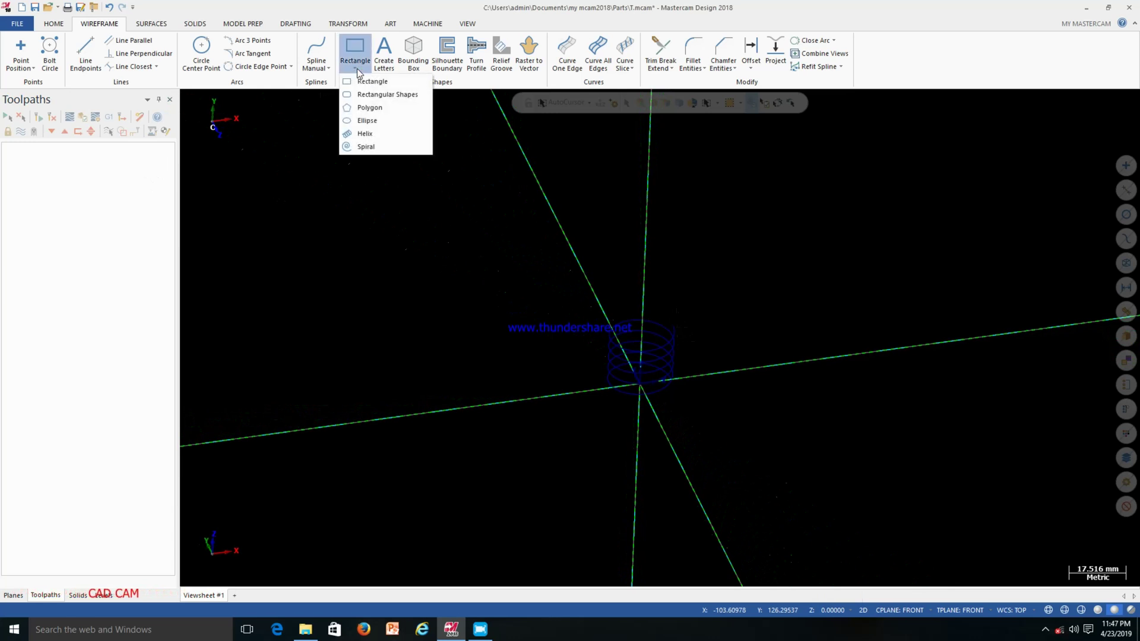
left_click(364, 109)
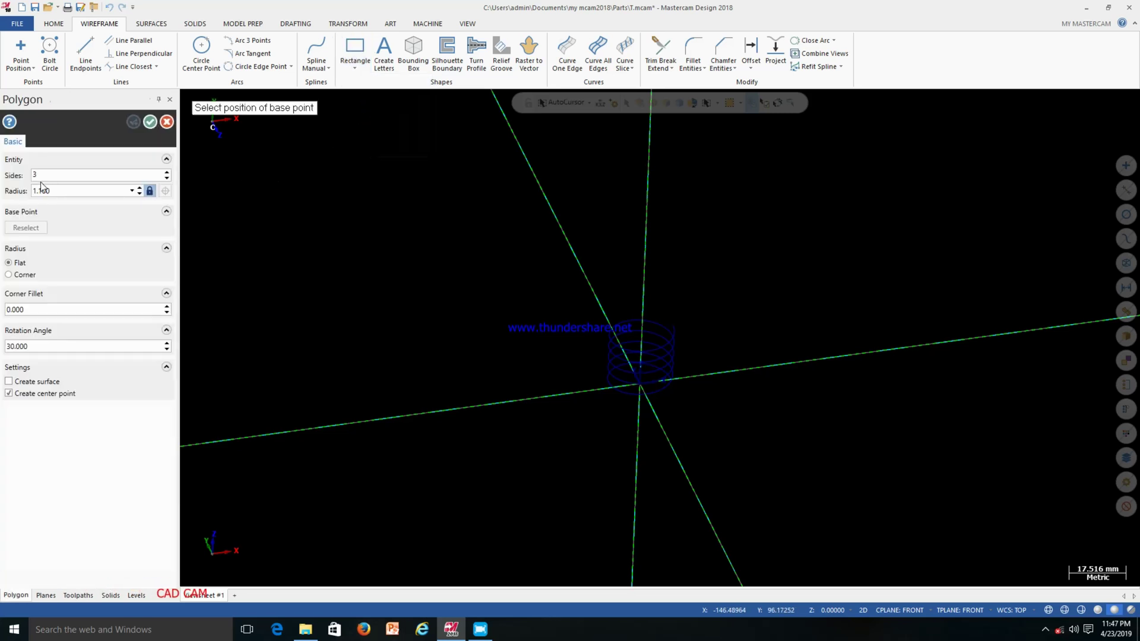
double_click(40, 175)
type("3")
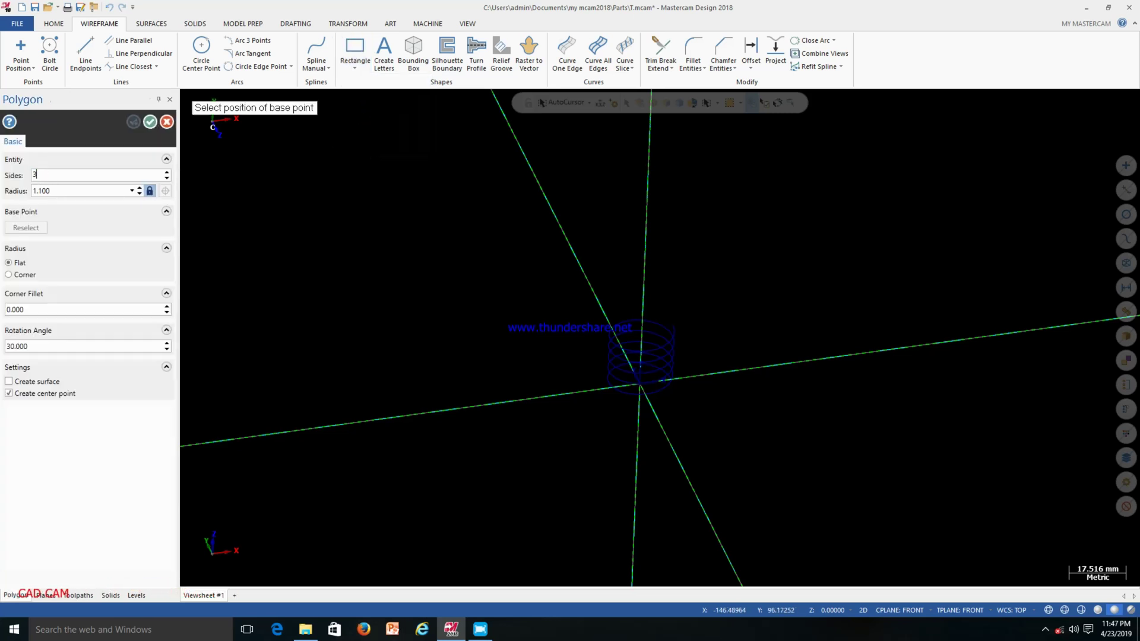
double_click(52, 191)
type("1.1")
key("Return")
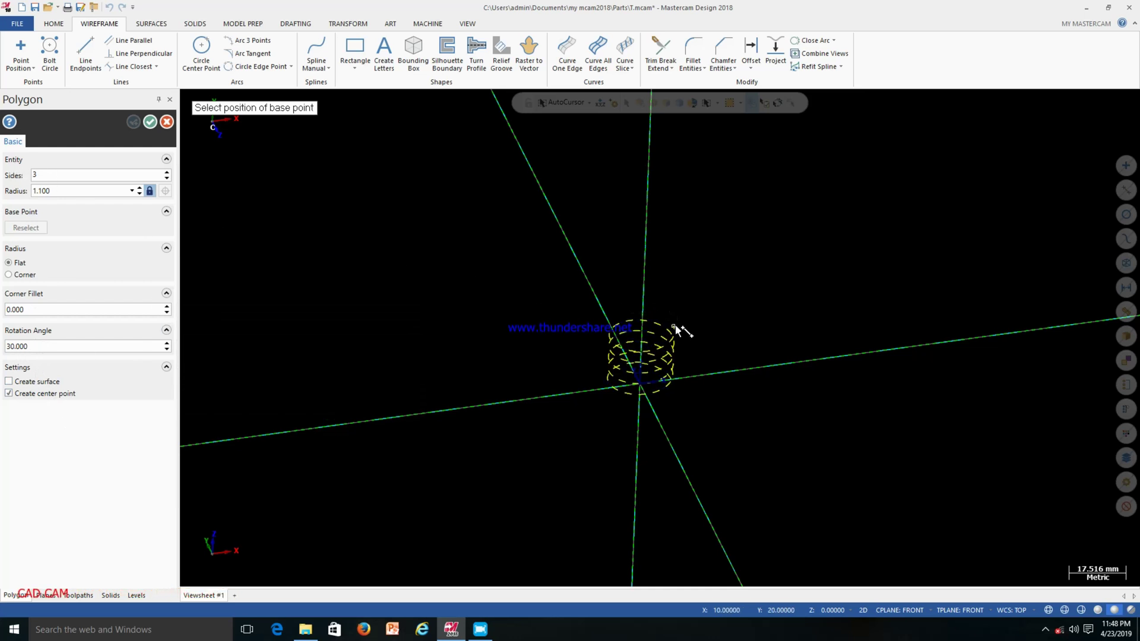
Place the triangle at the helix's upper end and adjust its rotation.
left_click(672, 325)
scroll(692, 324, "up", 10)
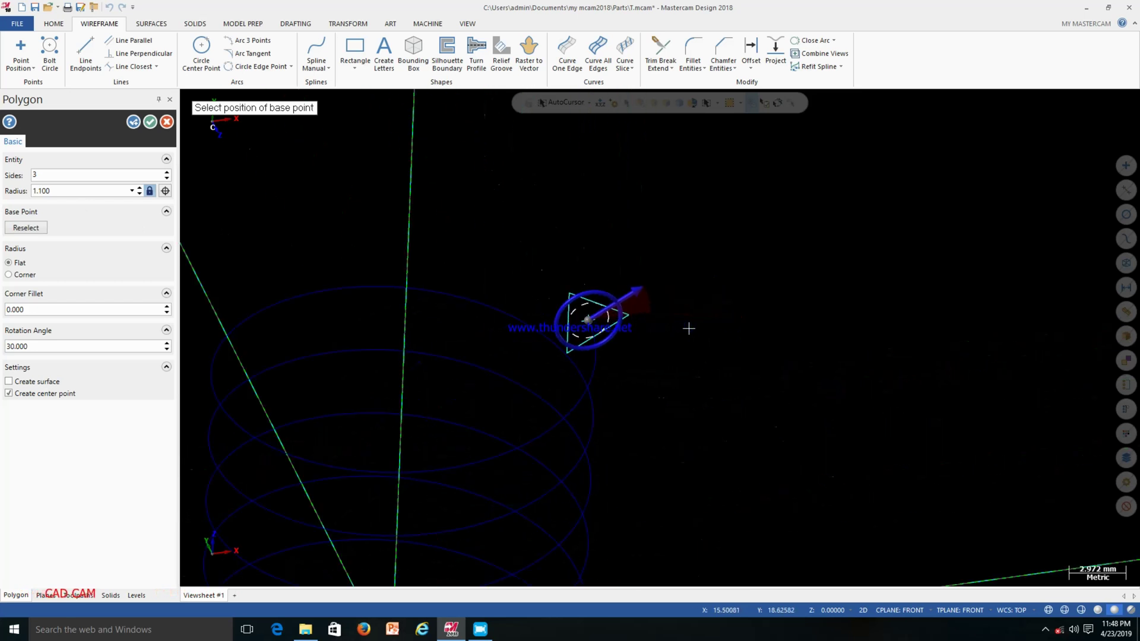
middle_click_drag(583, 321, 577, 276)
left_click(574, 273)
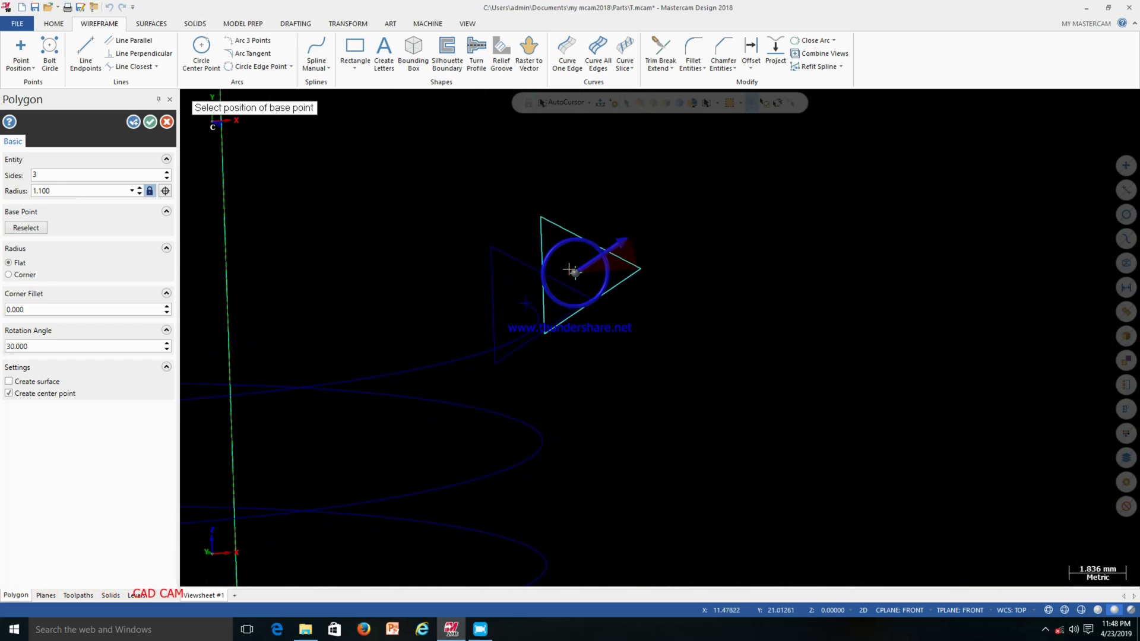
left_click(526, 302)
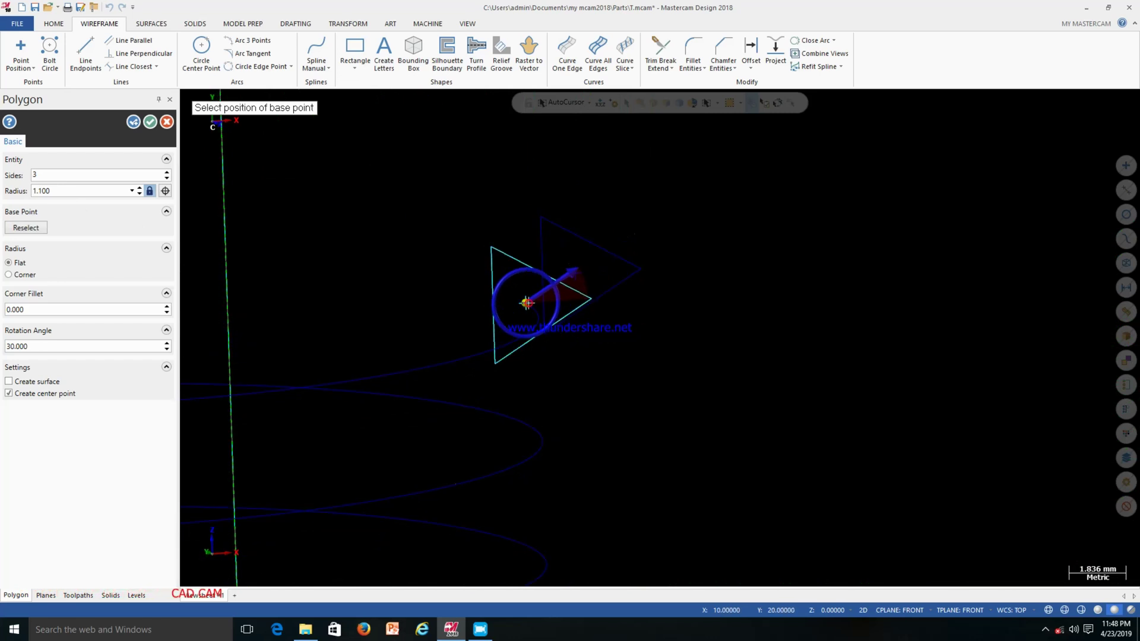
left_click(574, 275)
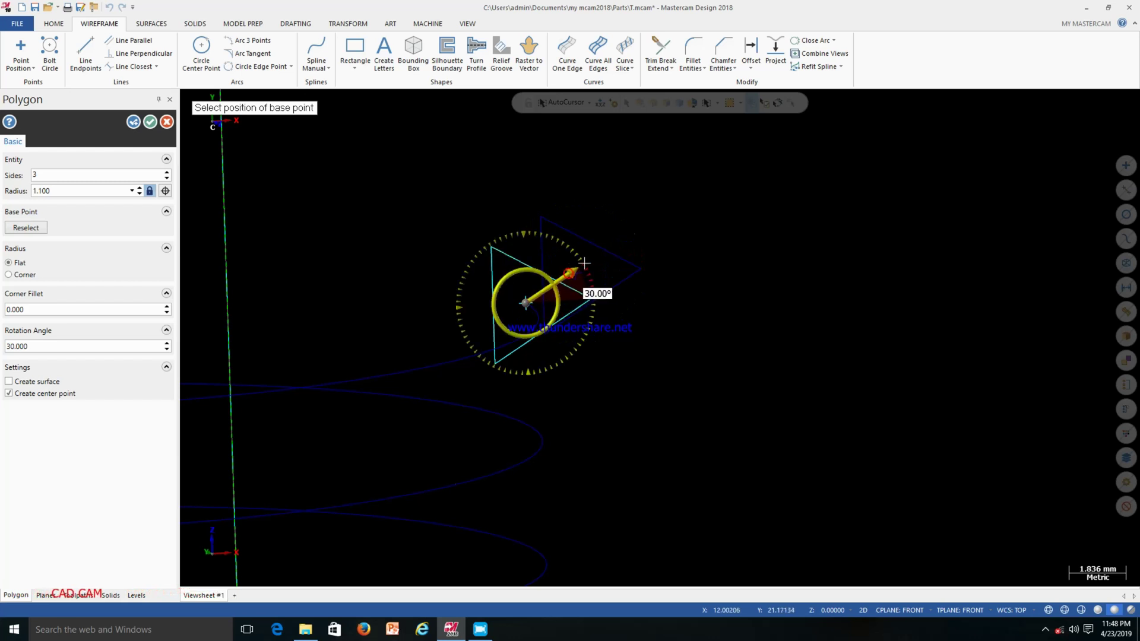
mouse_move(584, 263)
left_mouse_down()
mouse_move(520, 245)
mouse_move(474, 291)
mouse_move(498, 311)
mouse_move(540, 308)
mouse_move(569, 299)
mouse_move(582, 270)
left_mouse_up()
scroll(599, 269, "down", 5)
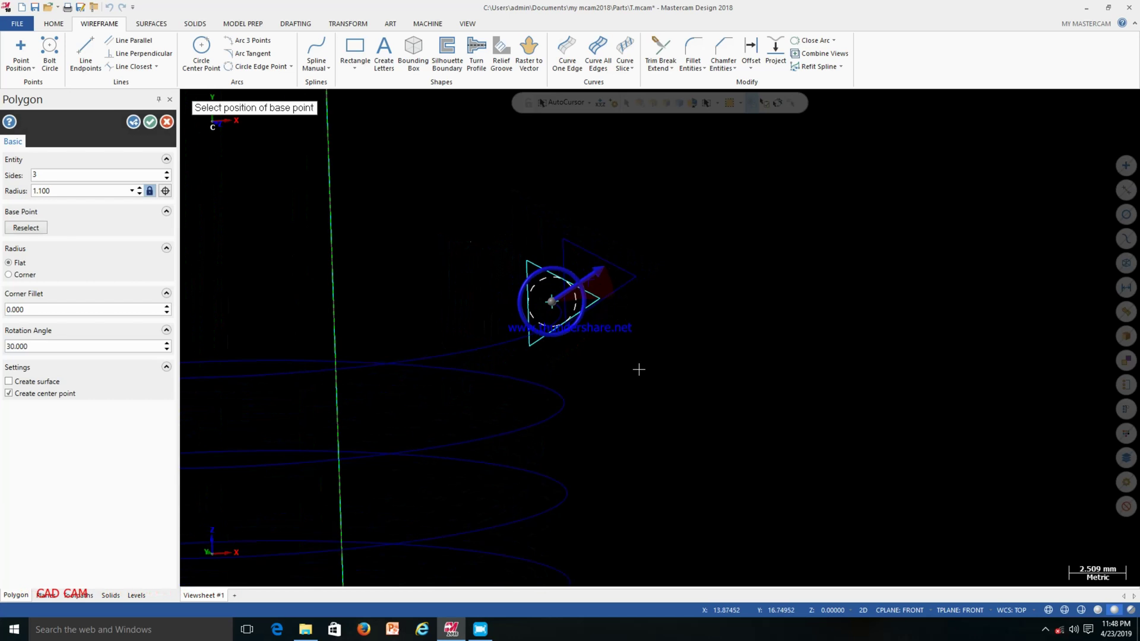
middle_click_drag(616, 285, 653, 280)
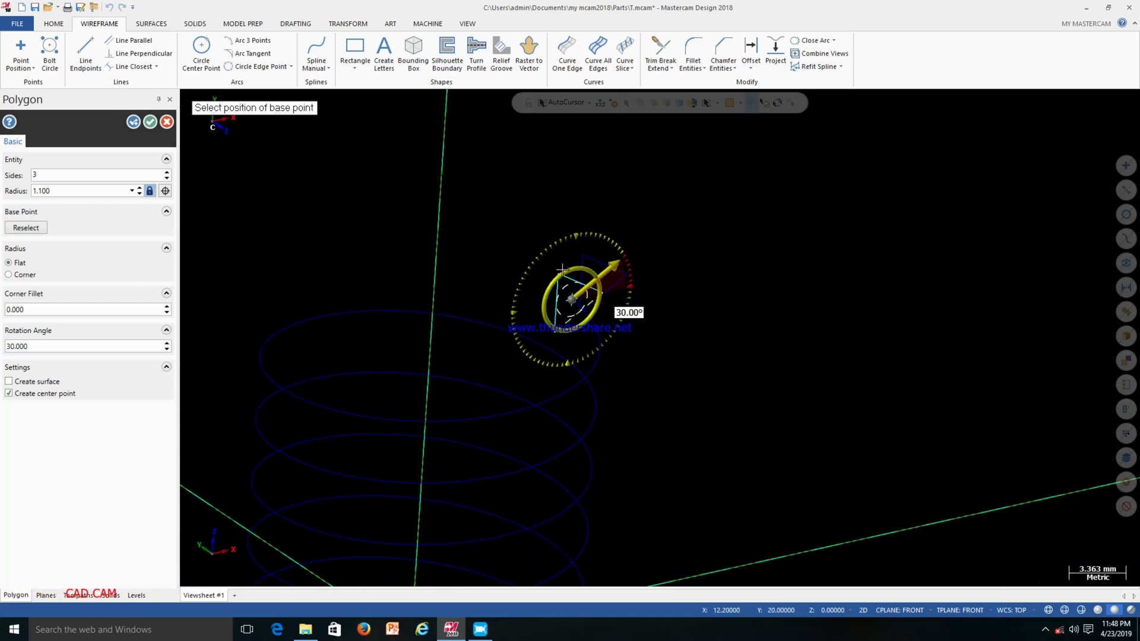
Accept the 3-sided polygon at the helix's upper end.
left_click(150, 122)
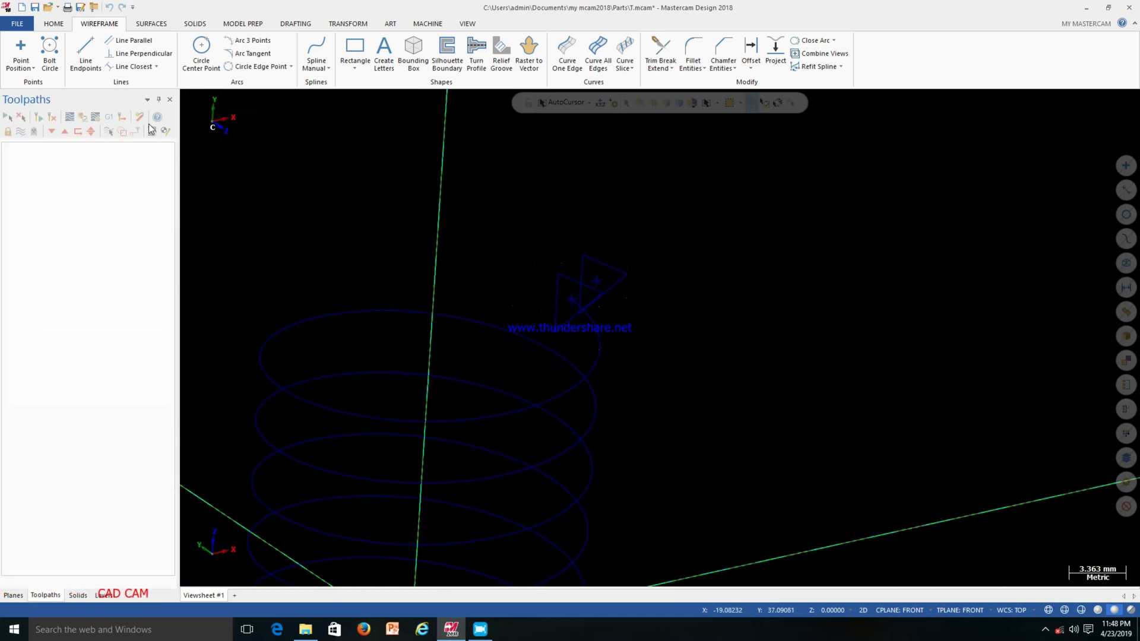
scroll(608, 270, "up", 6)
mouse_move(608, 275)
middle_mouse_down()
mouse_move(644, 280)
mouse_move(618, 264)
mouse_move(565, 282)
middle_mouse_up()
scroll(565, 282, "up", 3)
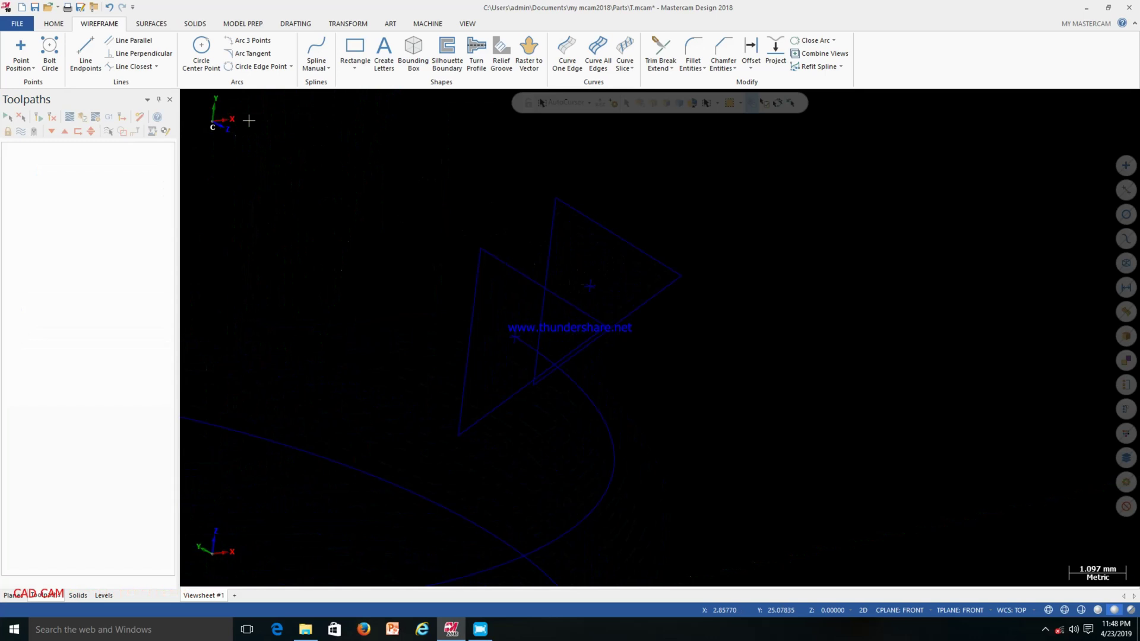
Draw a perpendicular line from the triangle's vertical edge toward the helix, then clear the selection.
left_click(600, 219)
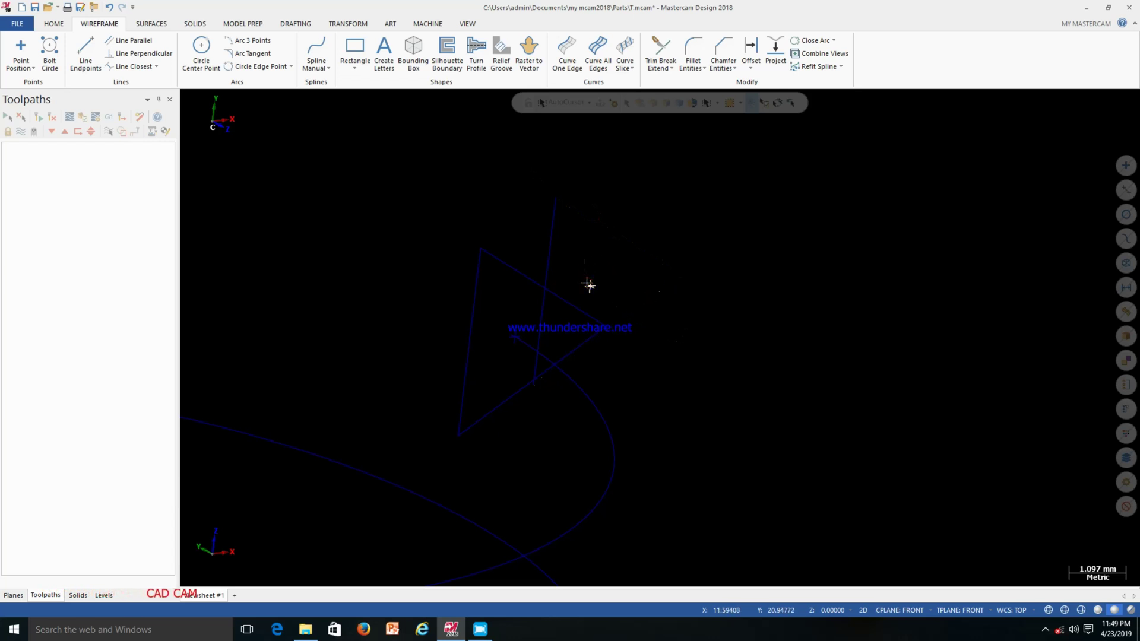
left_click(549, 232)
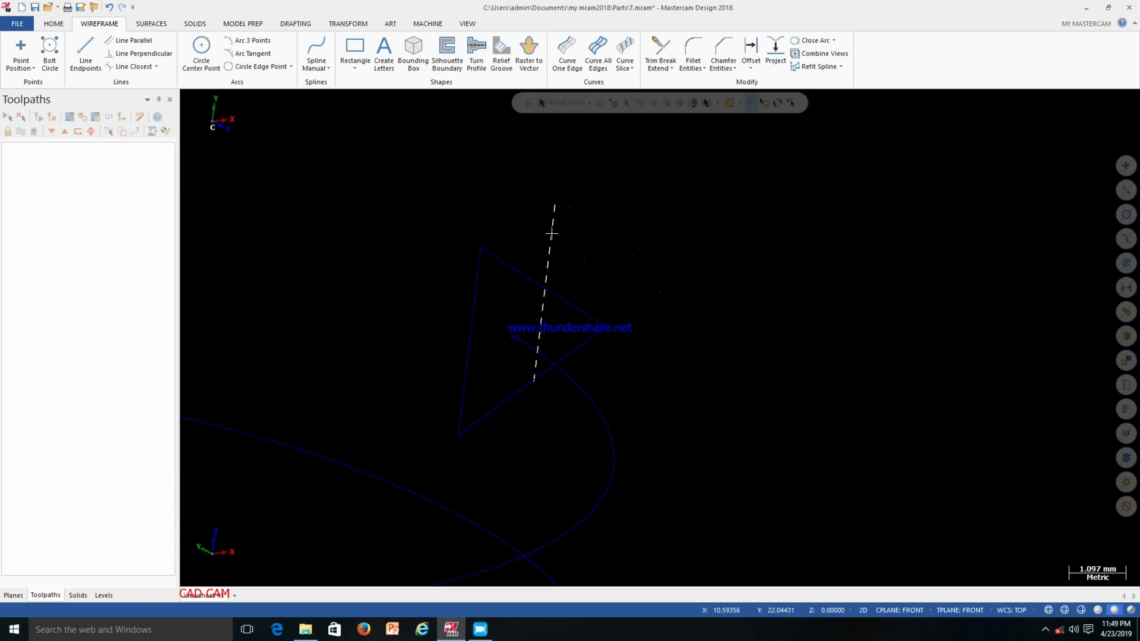
scroll(523, 329, "down", 2)
scroll(554, 400, "down", 4)
left_click(557, 401)
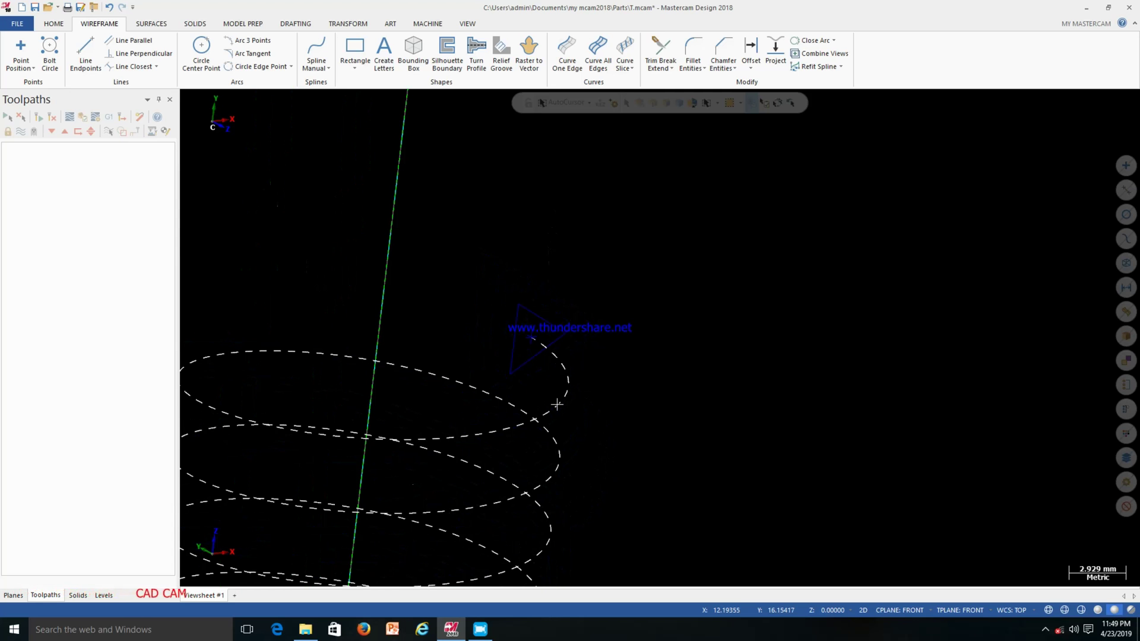
key("Escape")
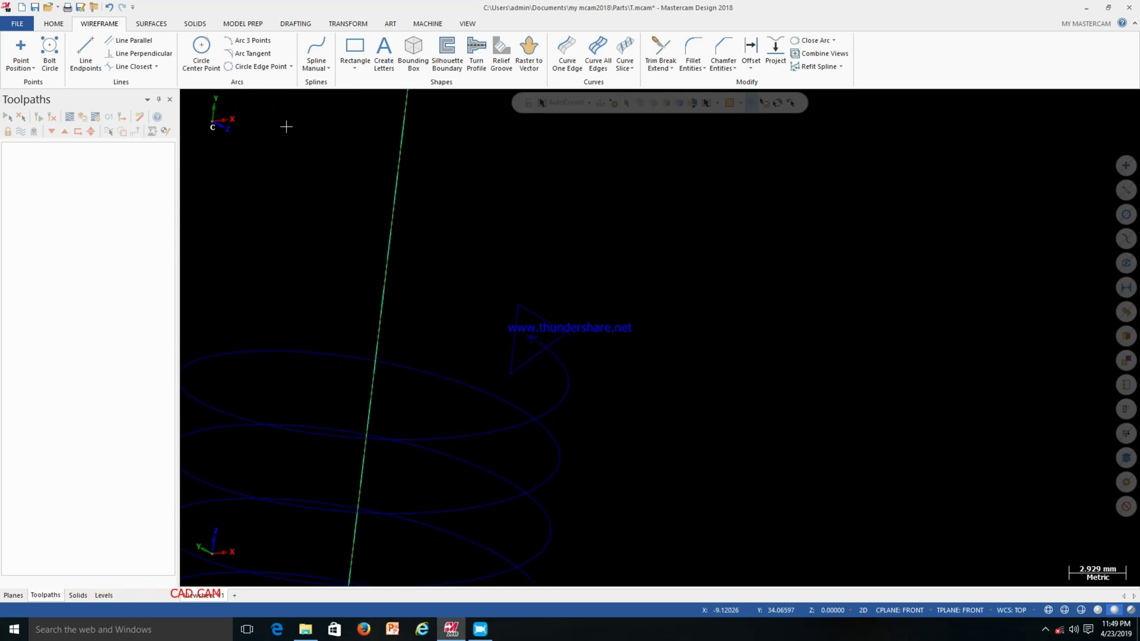
scroll(445, 212, "down", 4)
mouse_move(410, 217)
middle_mouse_down()
mouse_move(354, 222)
mouse_move(376, 196)
mouse_move(401, 206)
middle_mouse_up()
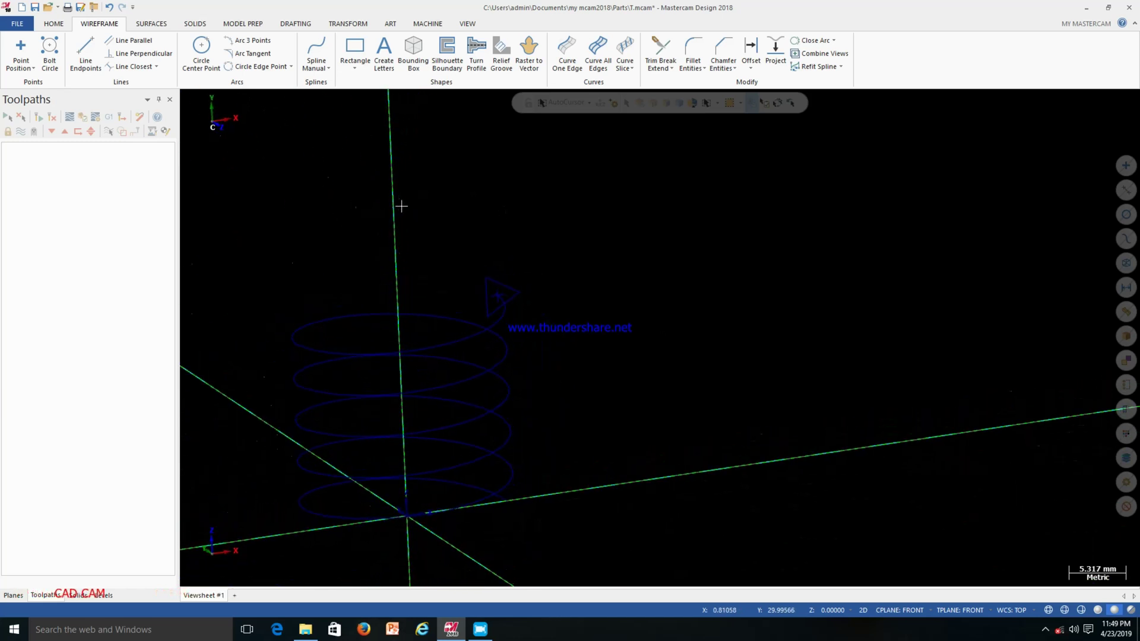
Begin a solid sweep, chaining the triangle's three edges as the profile.
left_click(203, 25)
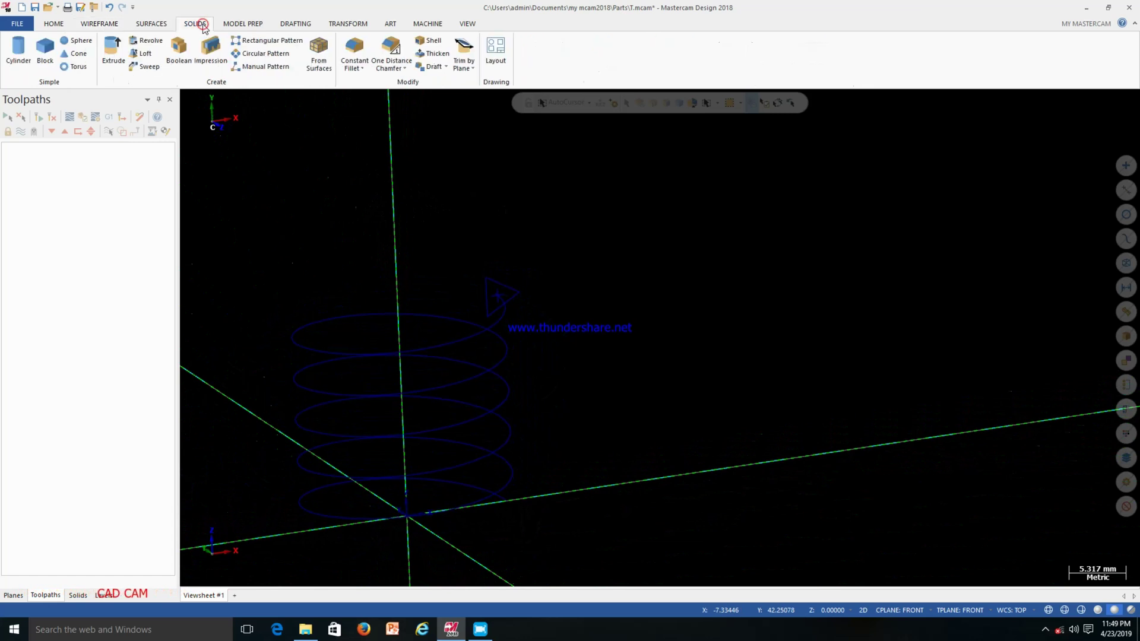
left_click(150, 67)
scroll(481, 290, "up", 2)
scroll(481, 290, "up", 2)
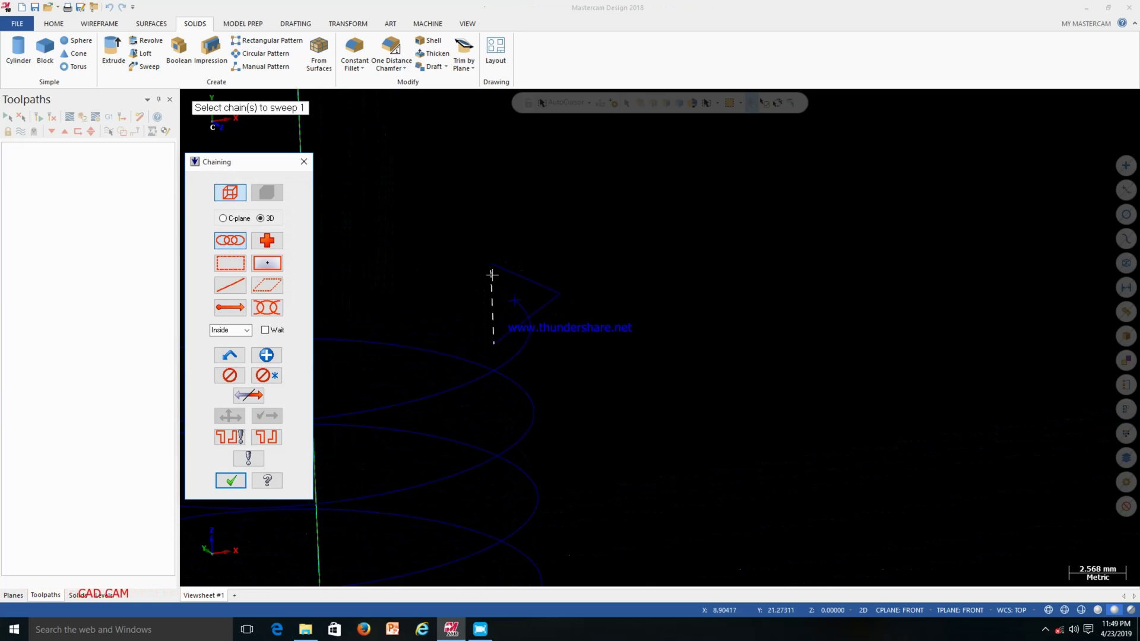
left_click(554, 285)
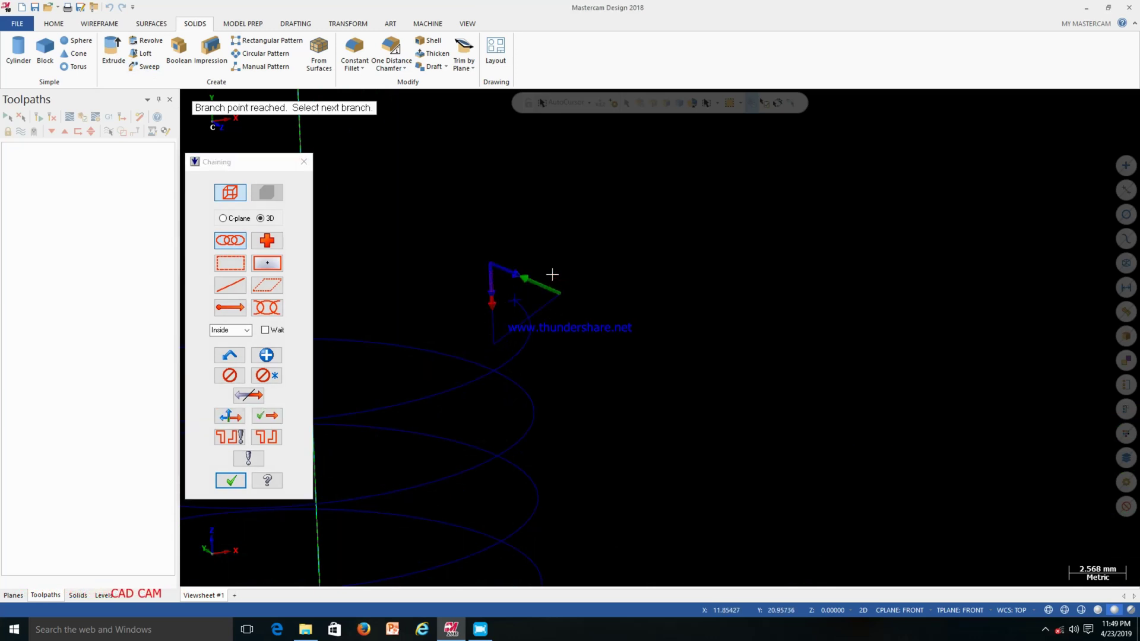
left_click(493, 318)
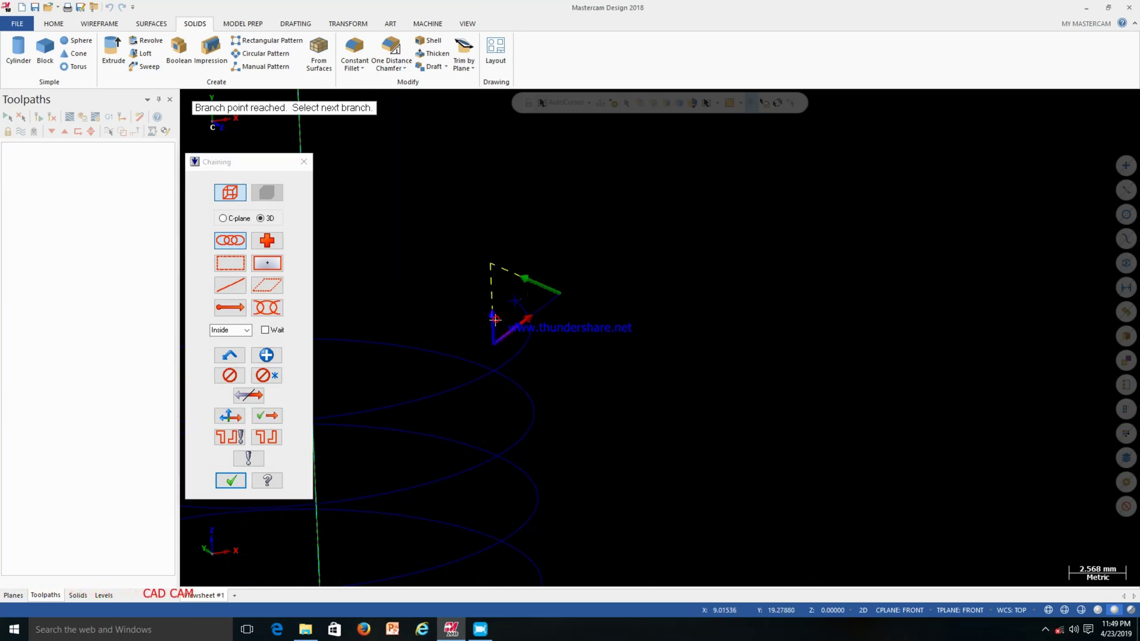
left_click(548, 308)
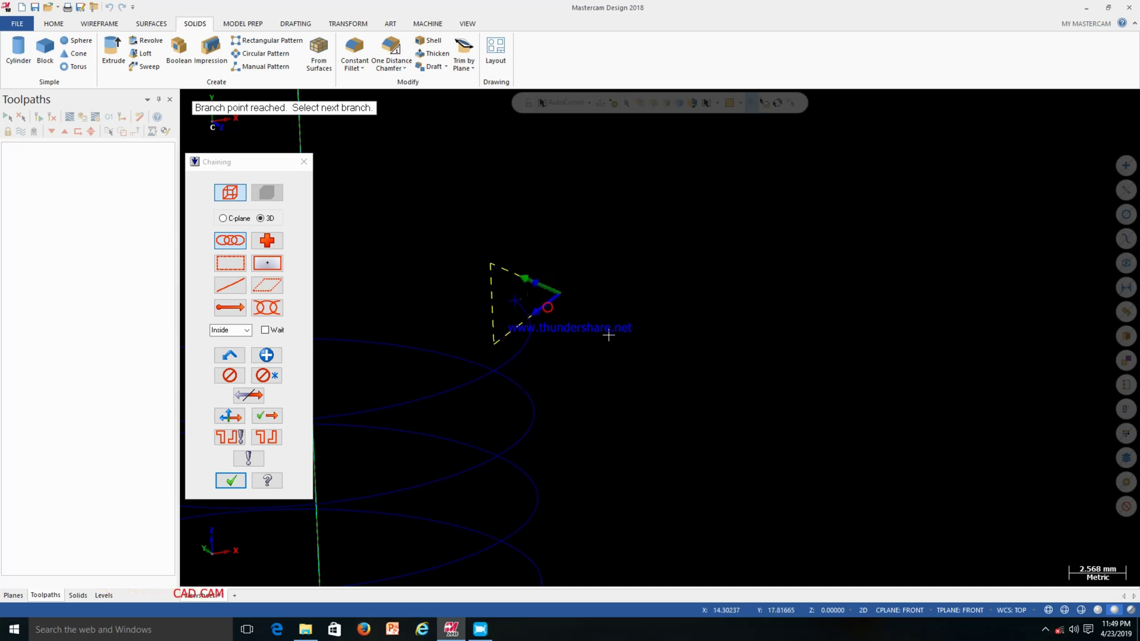
left_click(231, 482)
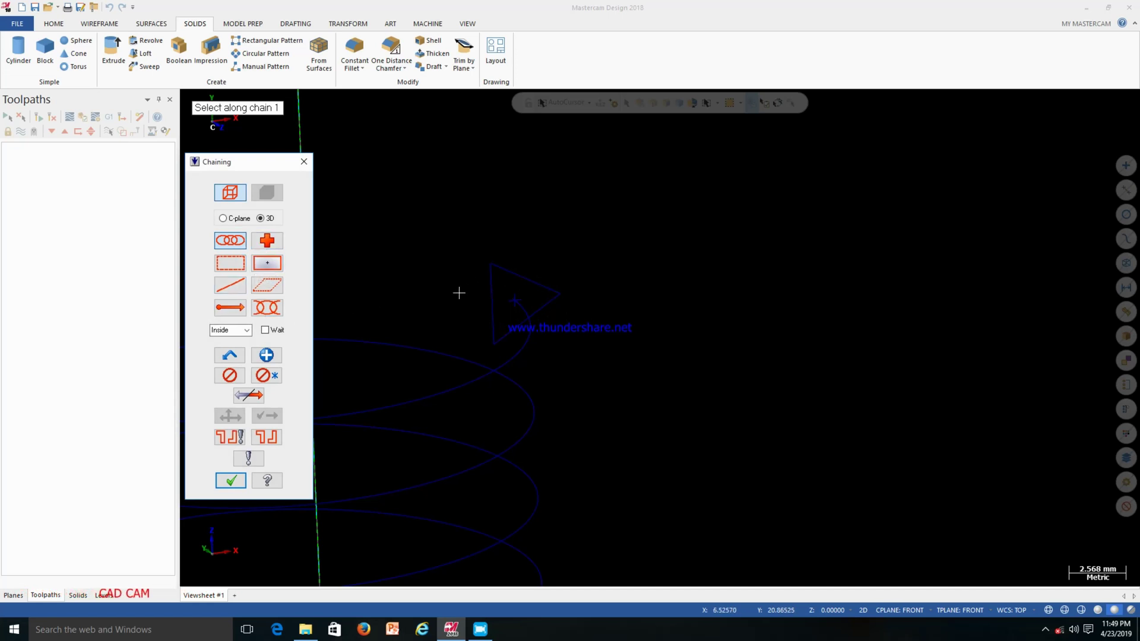
Sweep the triangular profile along the helix to create the thread solid.
left_click(534, 330)
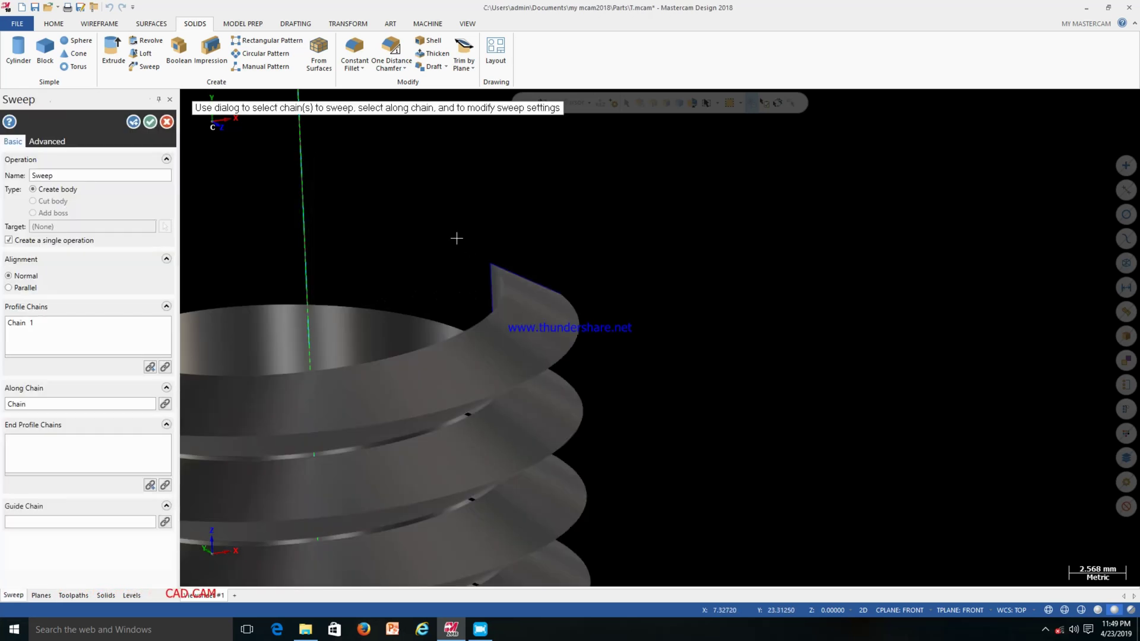
scroll(456, 238, "down", 4)
middle_click_drag(454, 227, 502, 249)
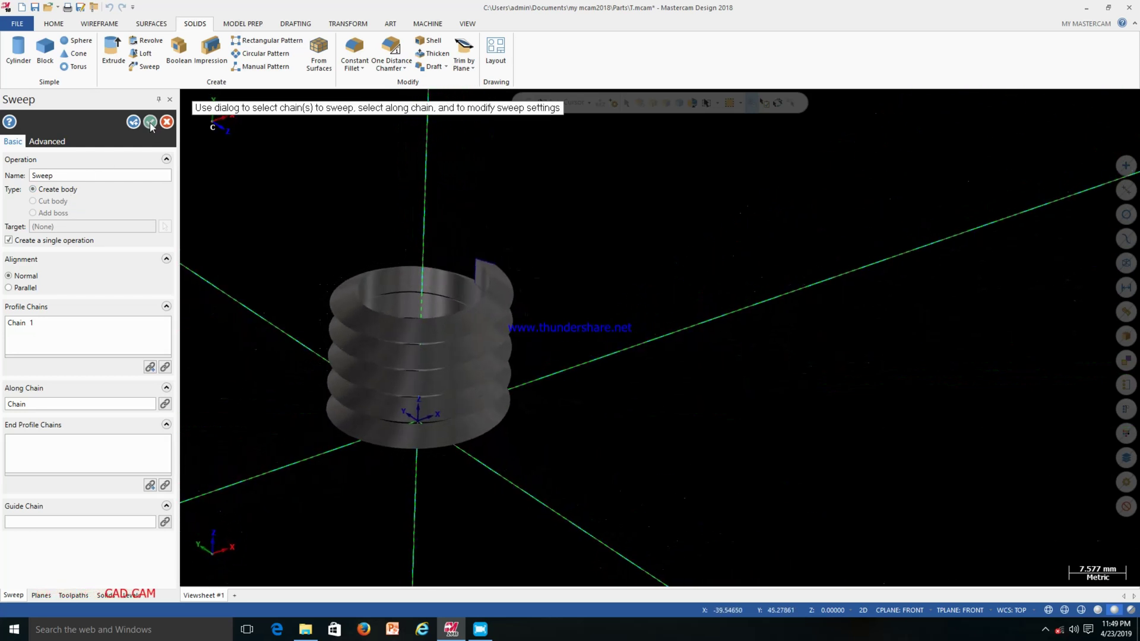
left_click(151, 124)
scroll(381, 220, "up", 1)
scroll(383, 215, "down", 2)
mouse_move(383, 213)
middle_mouse_down()
mouse_move(383, 298)
mouse_move(376, 242)
middle_mouse_up()
mouse_move(416, 289)
middle_mouse_down()
mouse_move(415, 303)
mouse_move(405, 280)
middle_mouse_up()
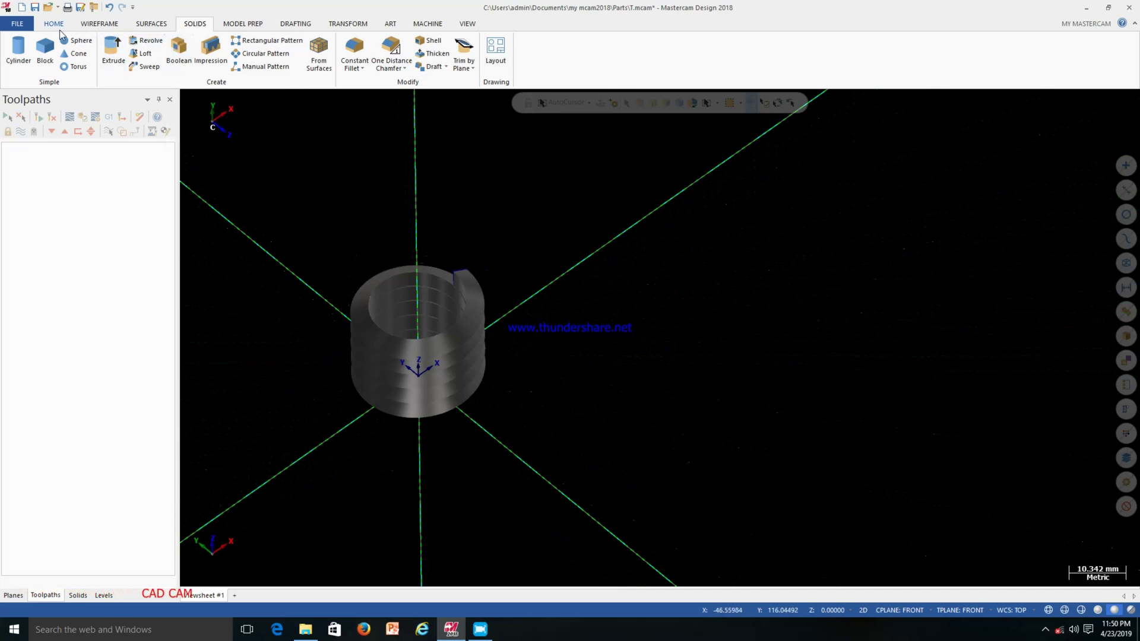
left_click(99, 24)
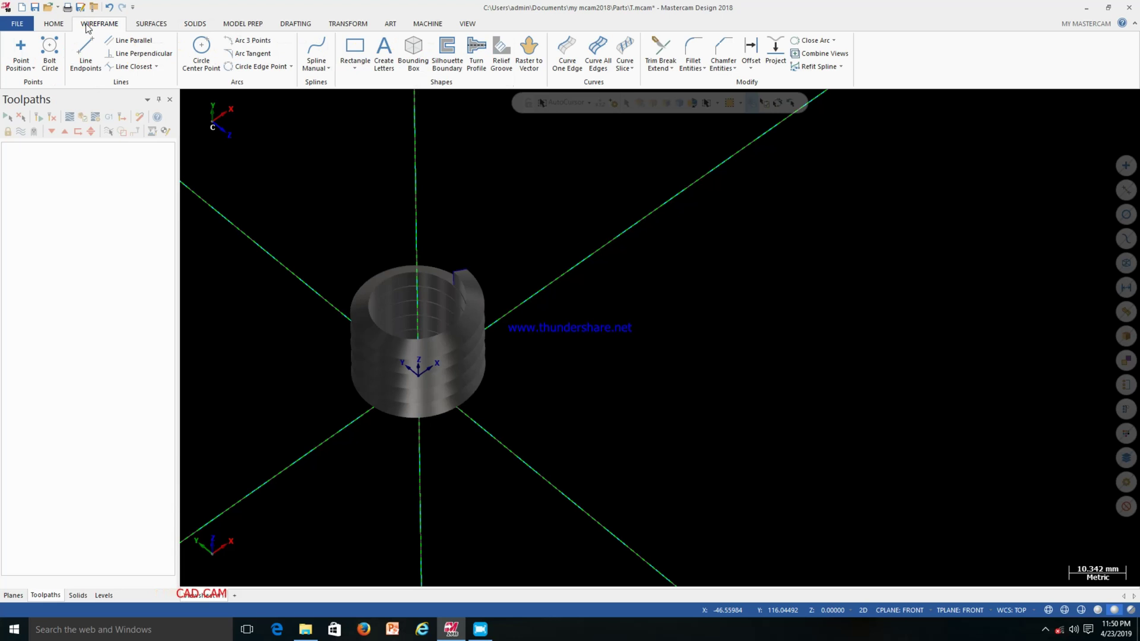
Draw a 6-sided polygon of radius 15 centred at the origin on the Top plane.
left_click(354, 66)
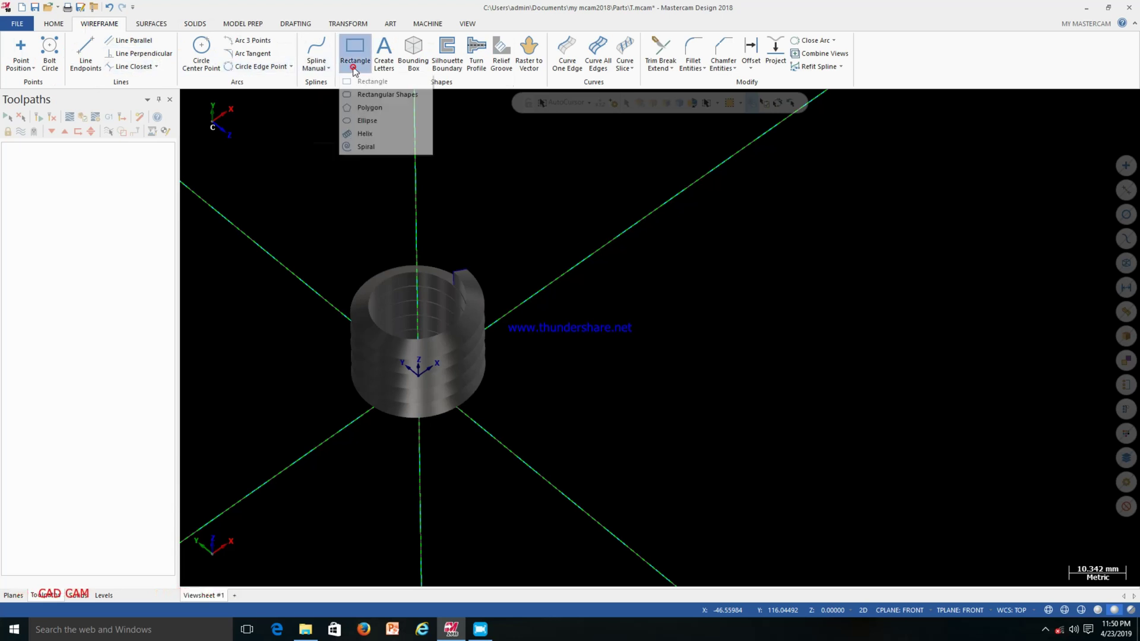
left_click(367, 108)
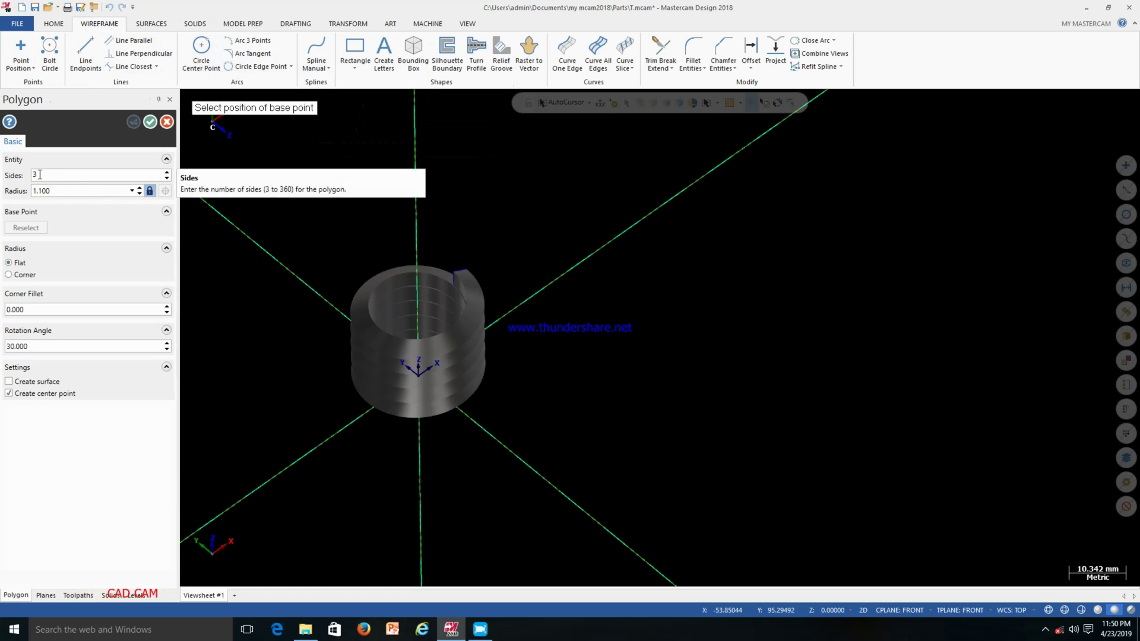
left_click_drag(39, 175, 17, 177)
type("6")
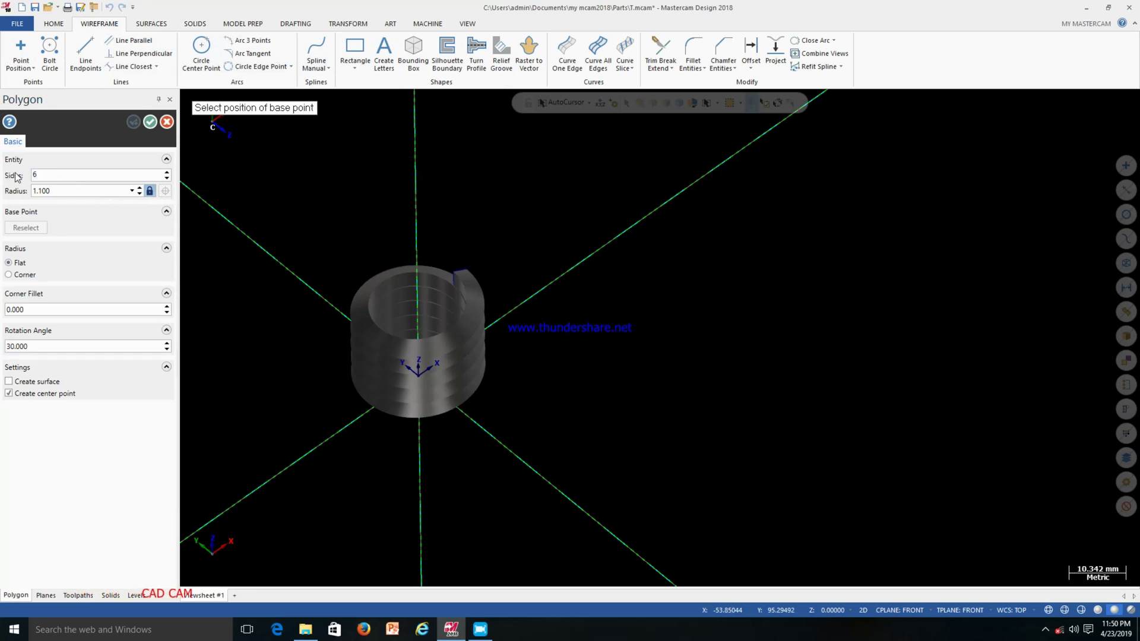
left_click(65, 191)
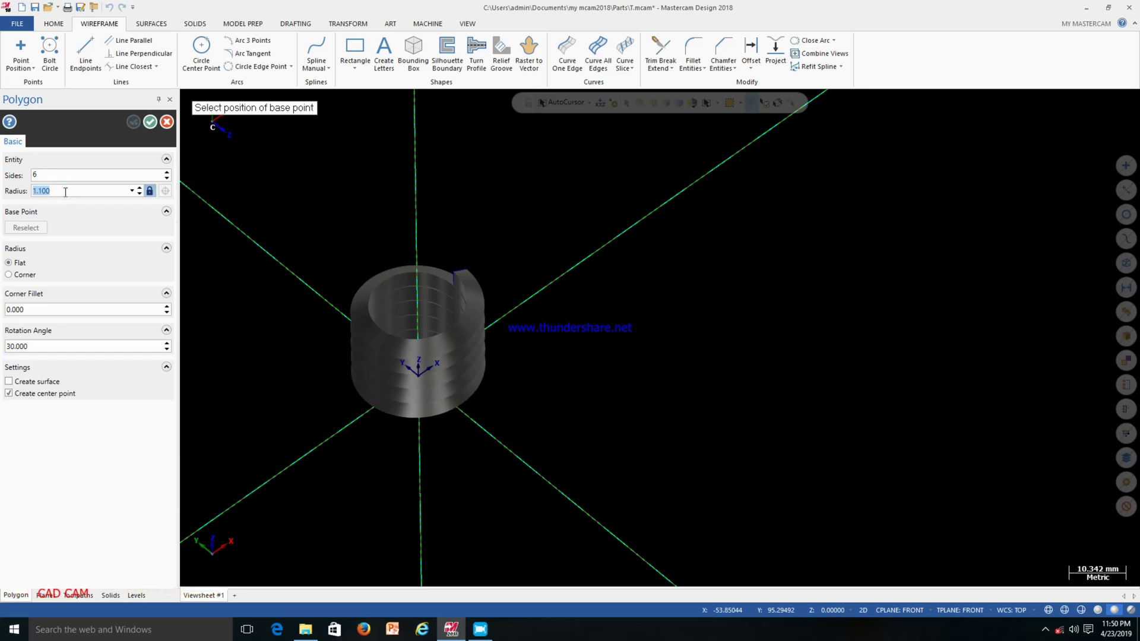
type("15")
key("Return")
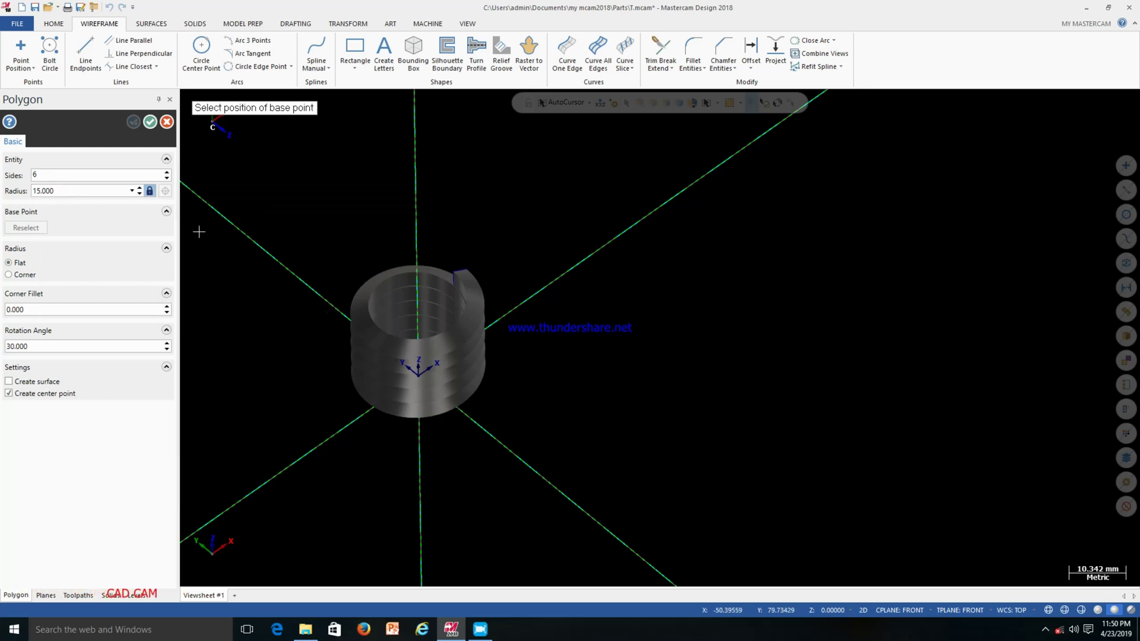
left_click(419, 380)
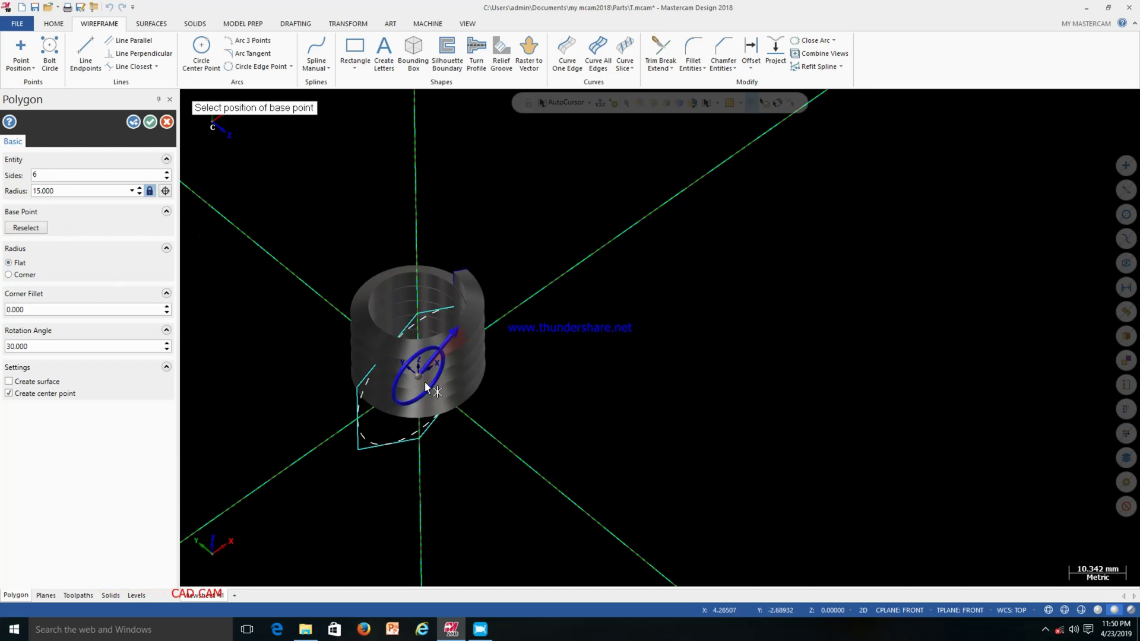
left_click(899, 610)
left_click(899, 489)
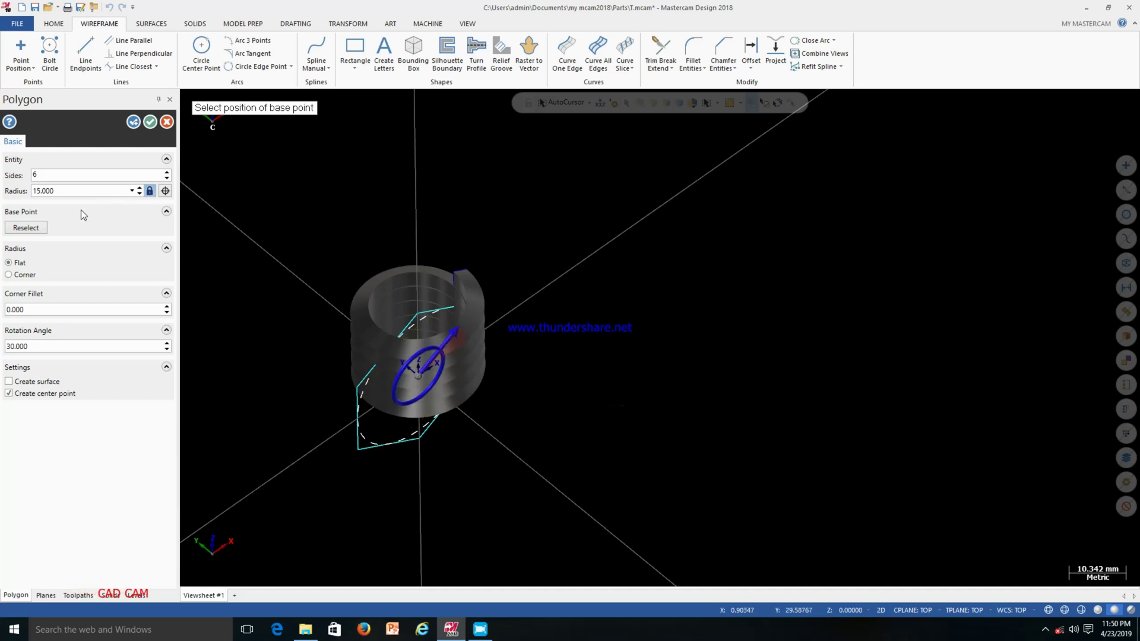
left_click(167, 121)
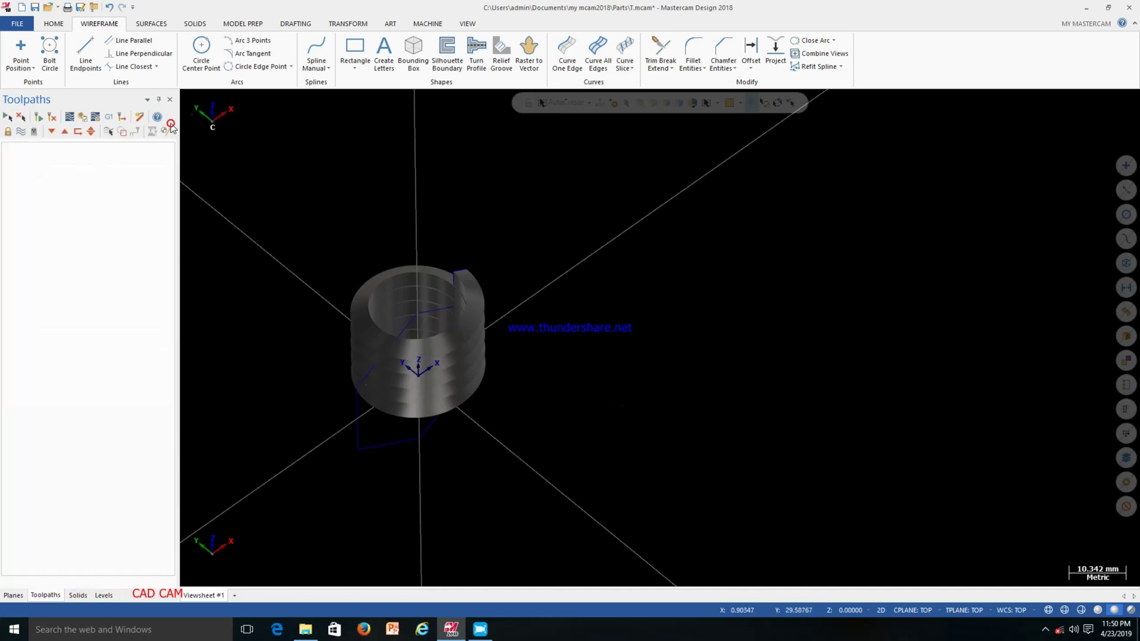
Undo the first hexagon and redraw it at the origin with radius 20.
left_click(113, 9)
scroll(351, 211, "up", 1)
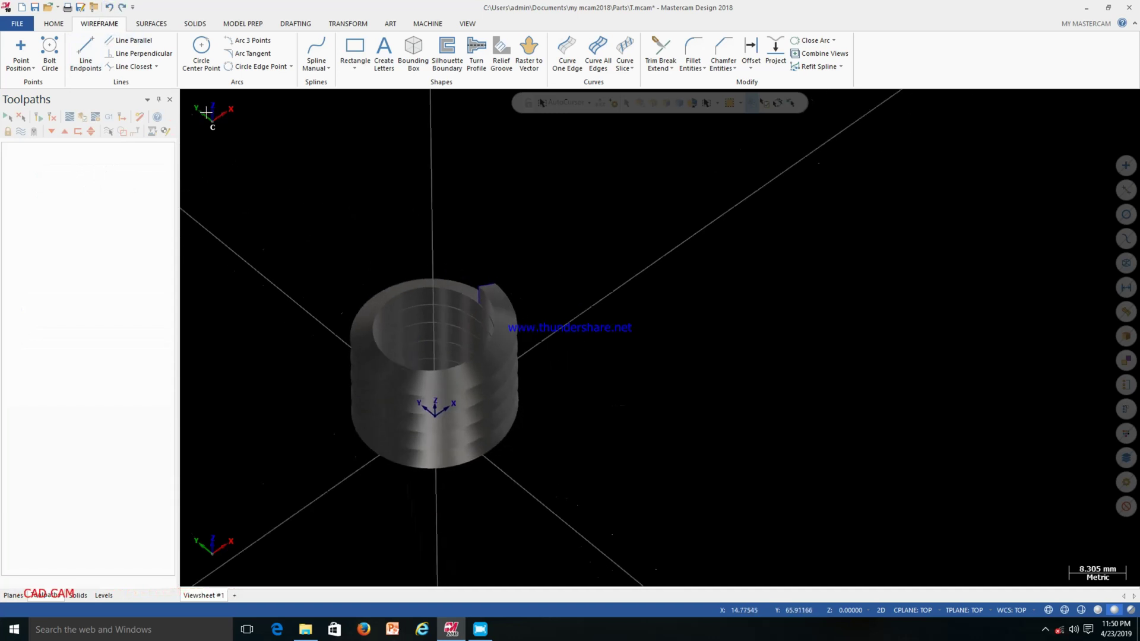
left_click(355, 65)
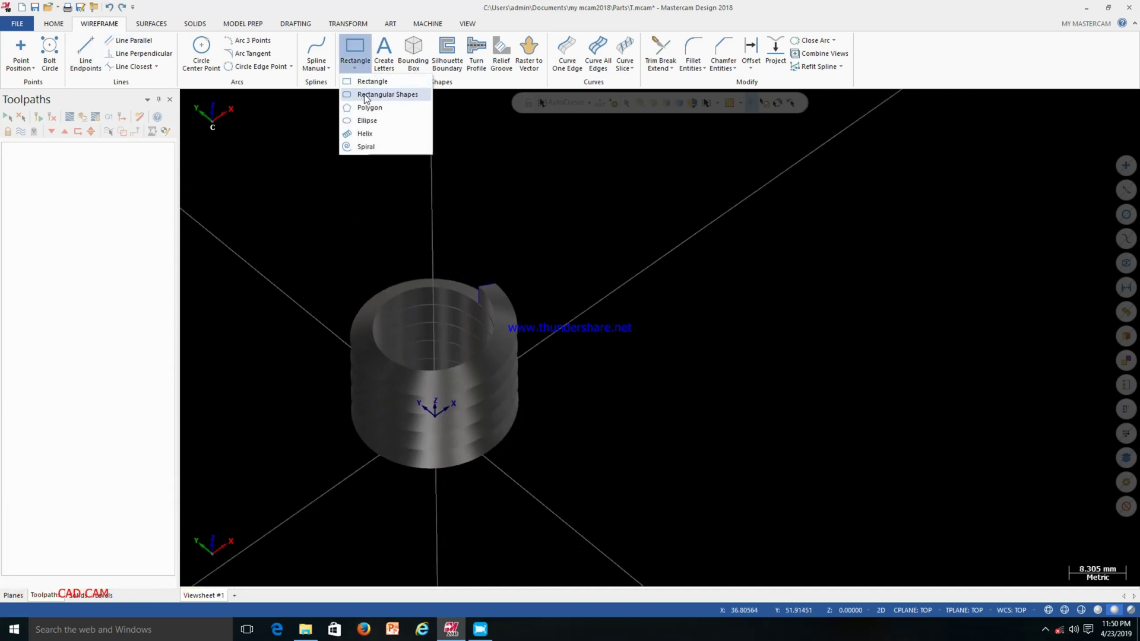
left_click(367, 107)
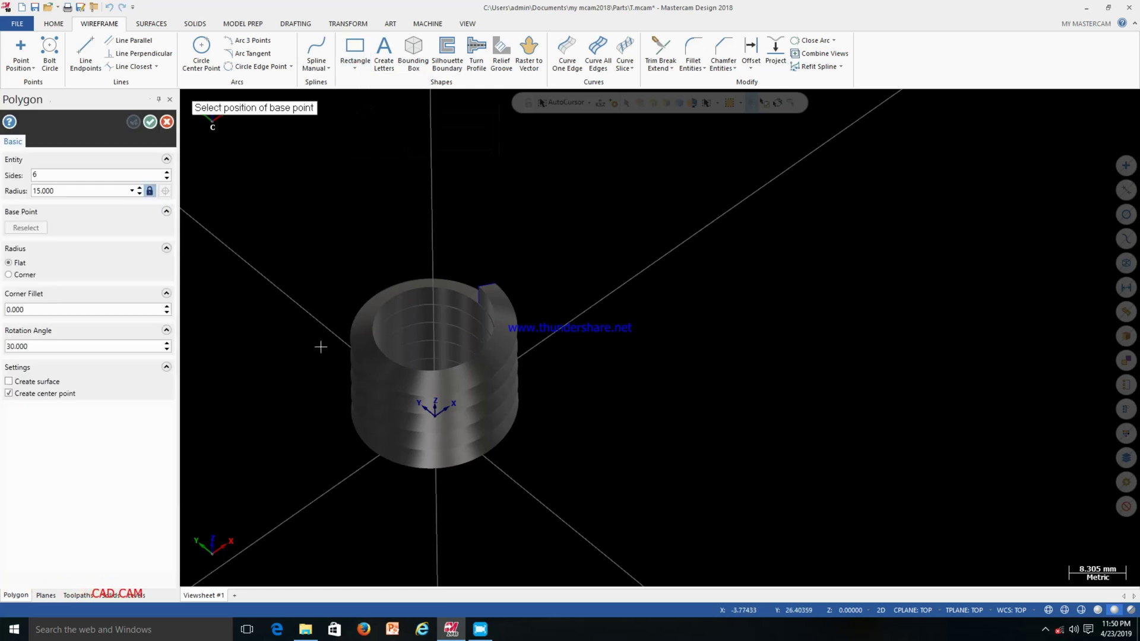
left_click(435, 416)
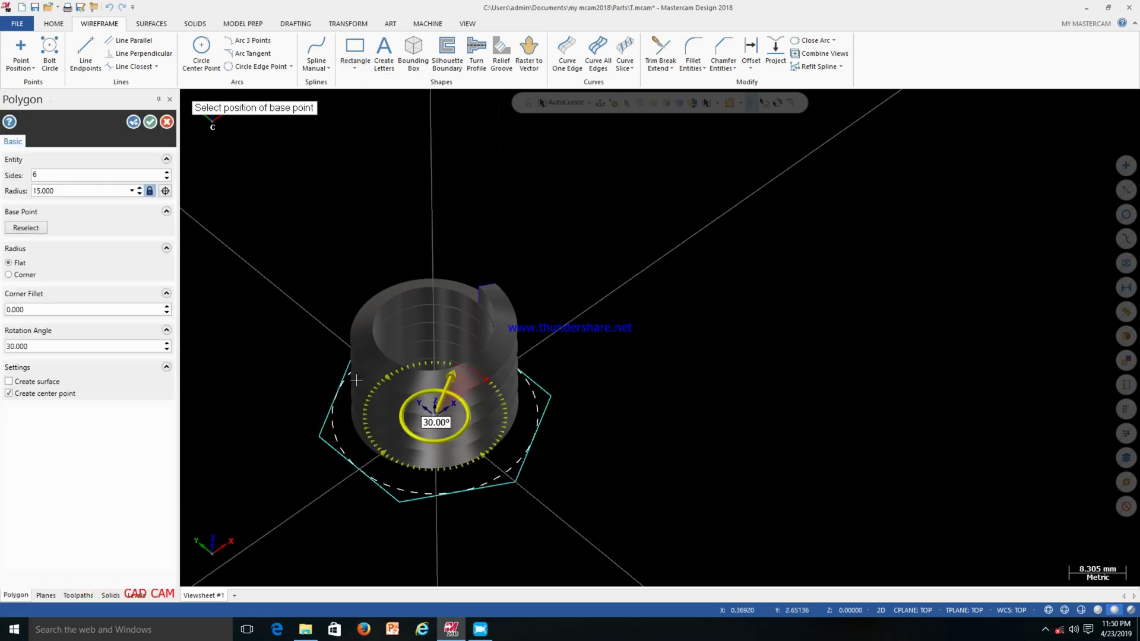
key("alt+1")
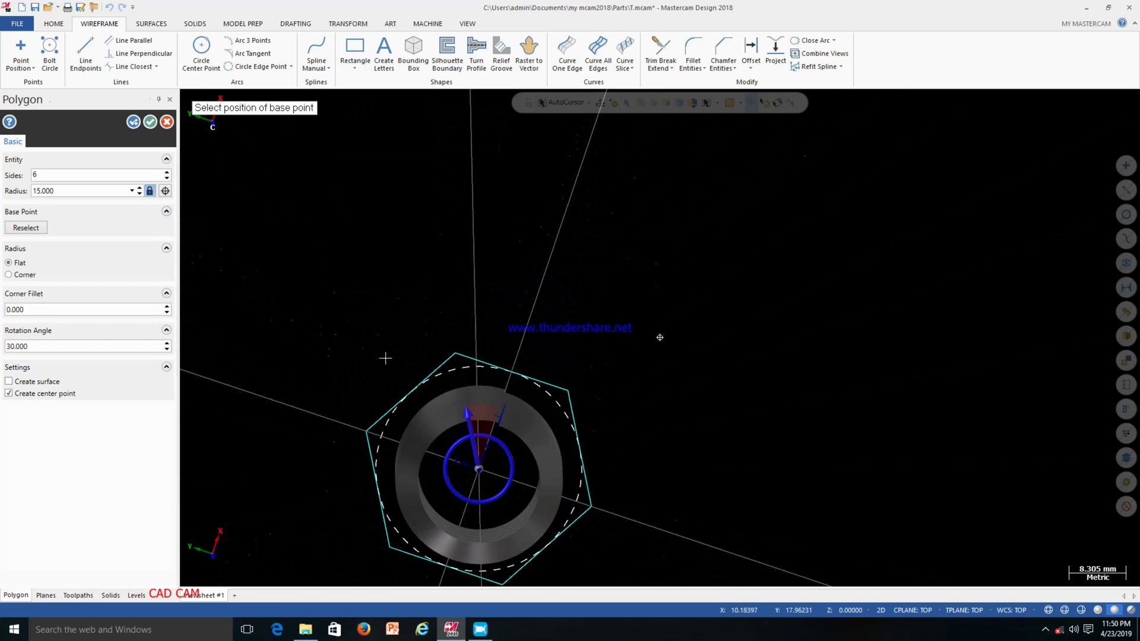
left_click(63, 190)
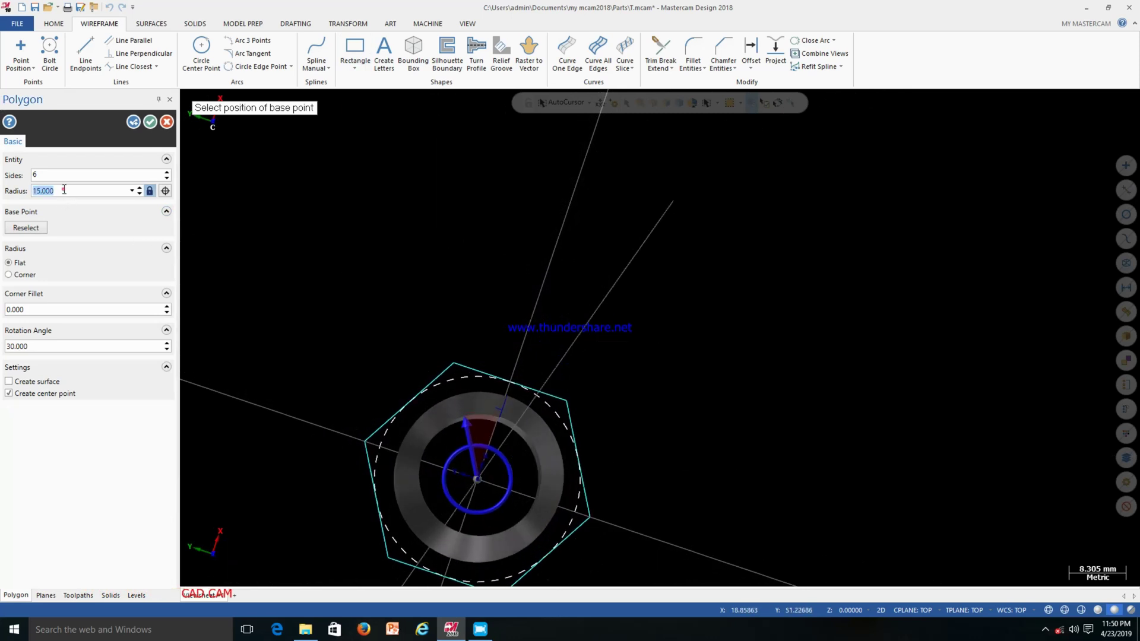
type("20")
key("Return")
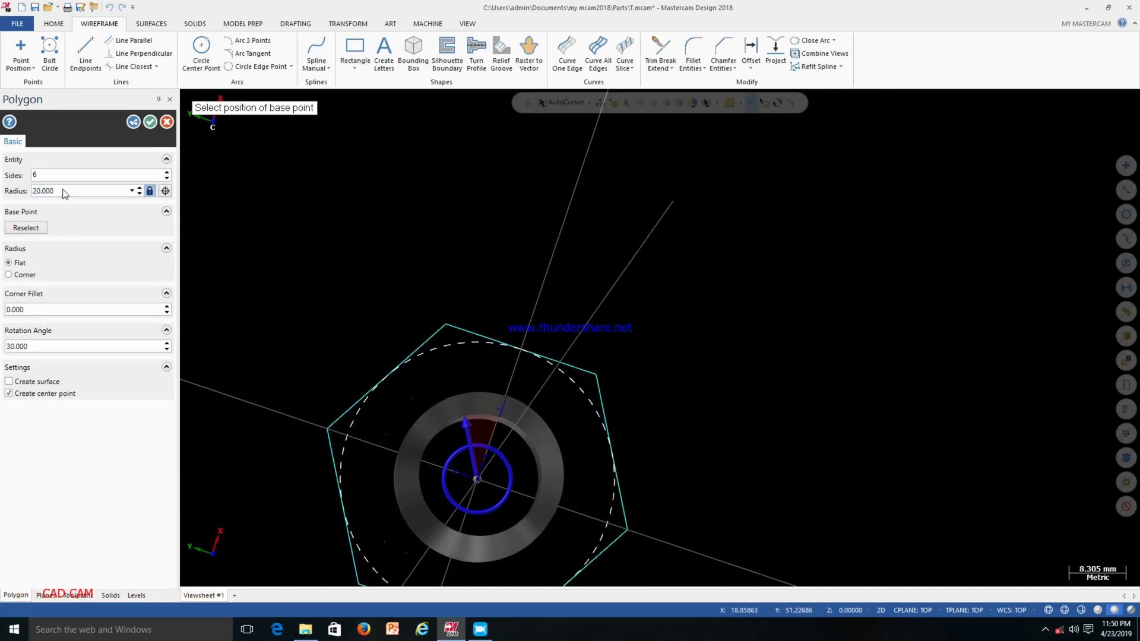
left_click(150, 122)
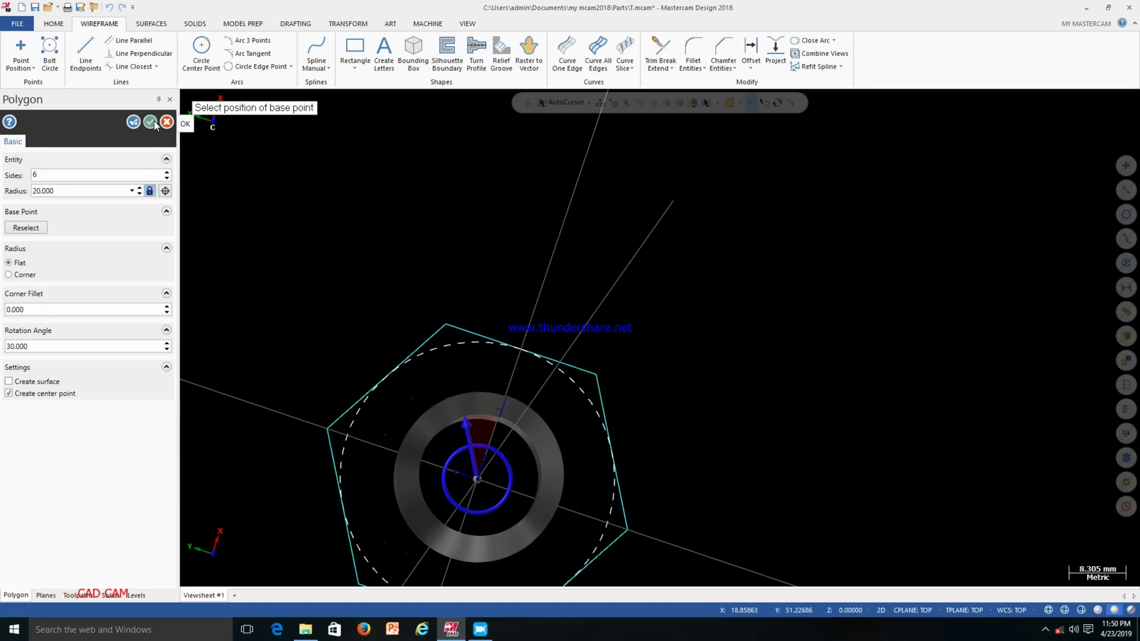
middle_click_drag(340, 279, 358, 260)
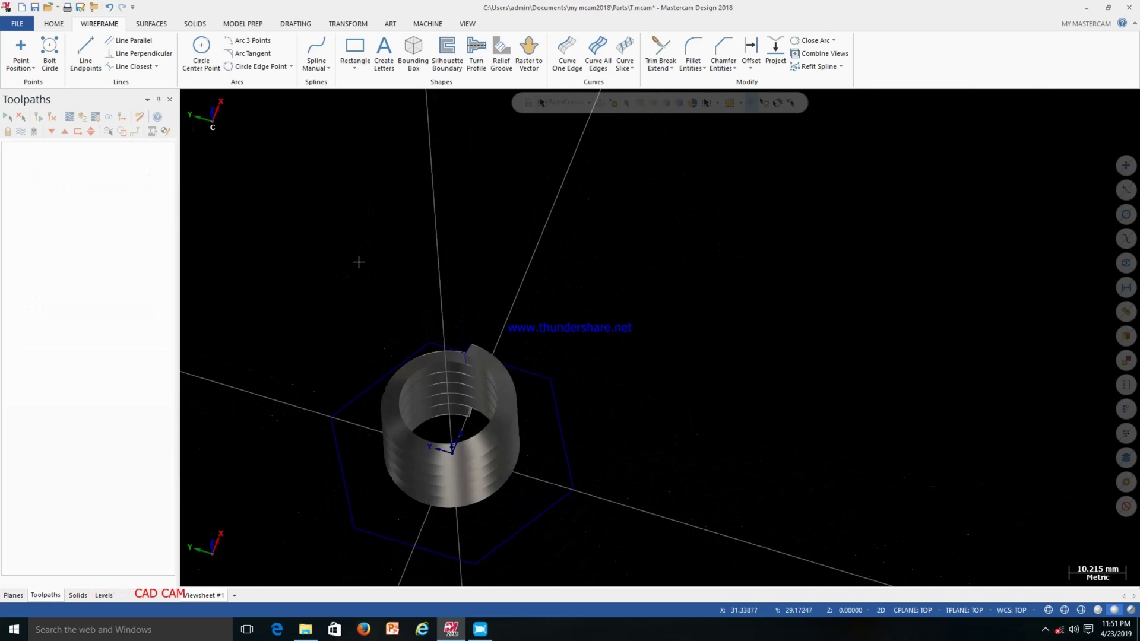
Draw a circle of diameter 18 centred at the origin, viewed from Top.
left_click(204, 52)
middle_click_drag(379, 320, 389, 347)
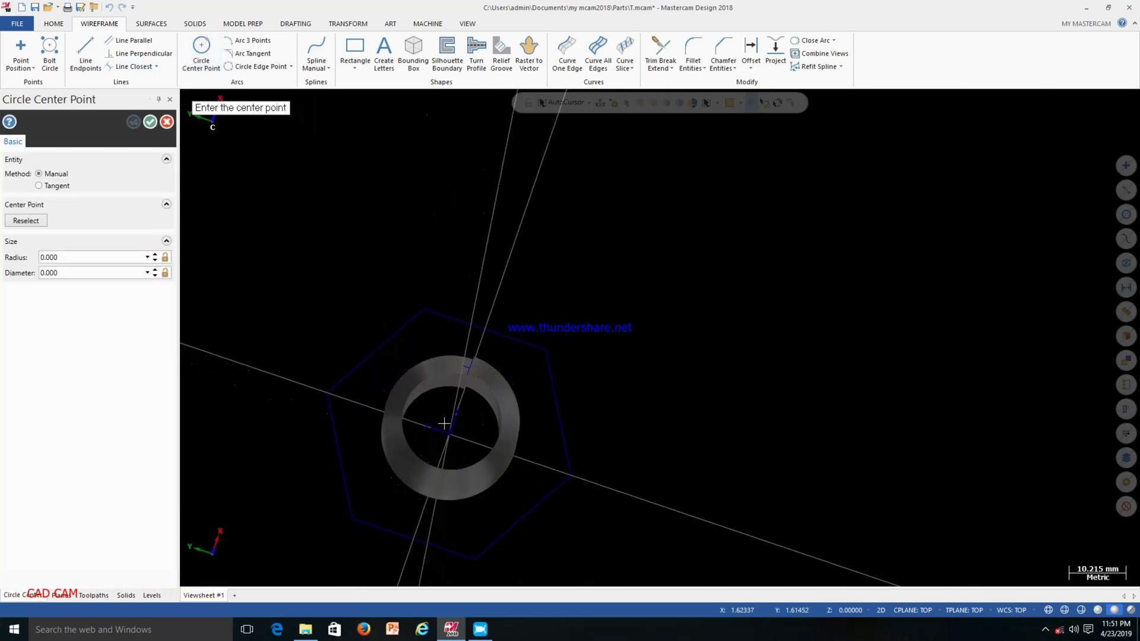
left_click(449, 434)
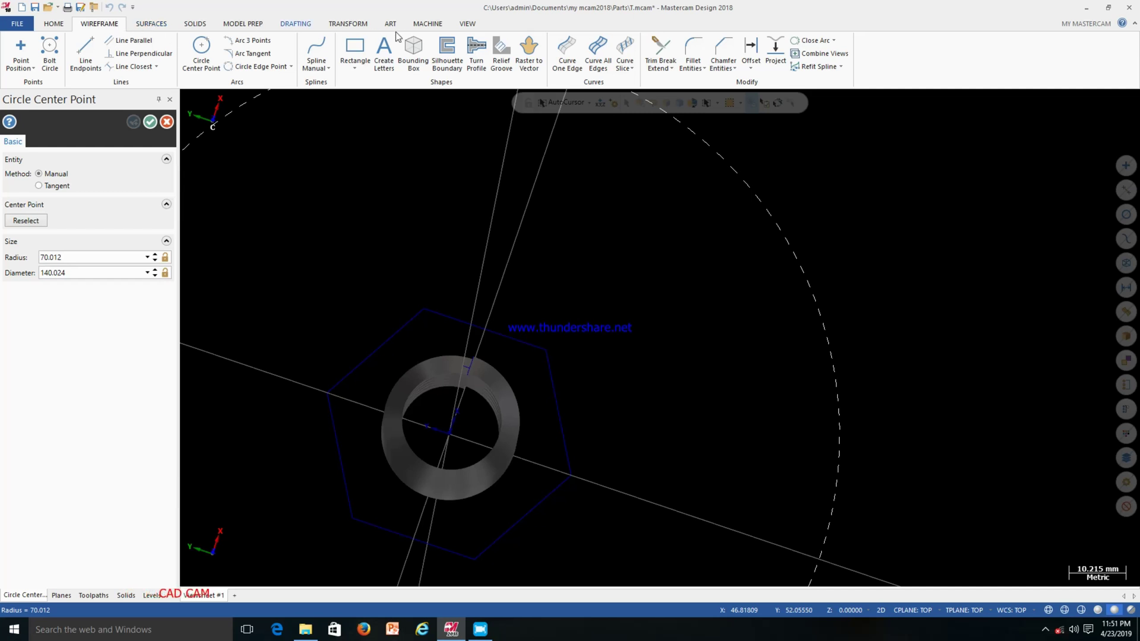
left_click(53, 24)
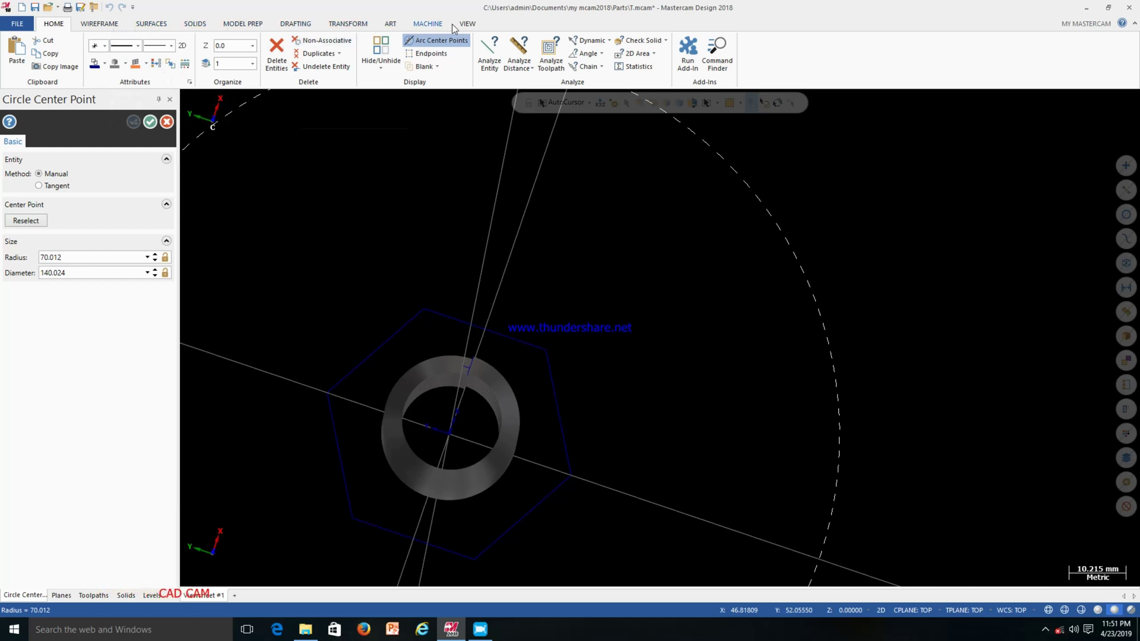
left_click(468, 23)
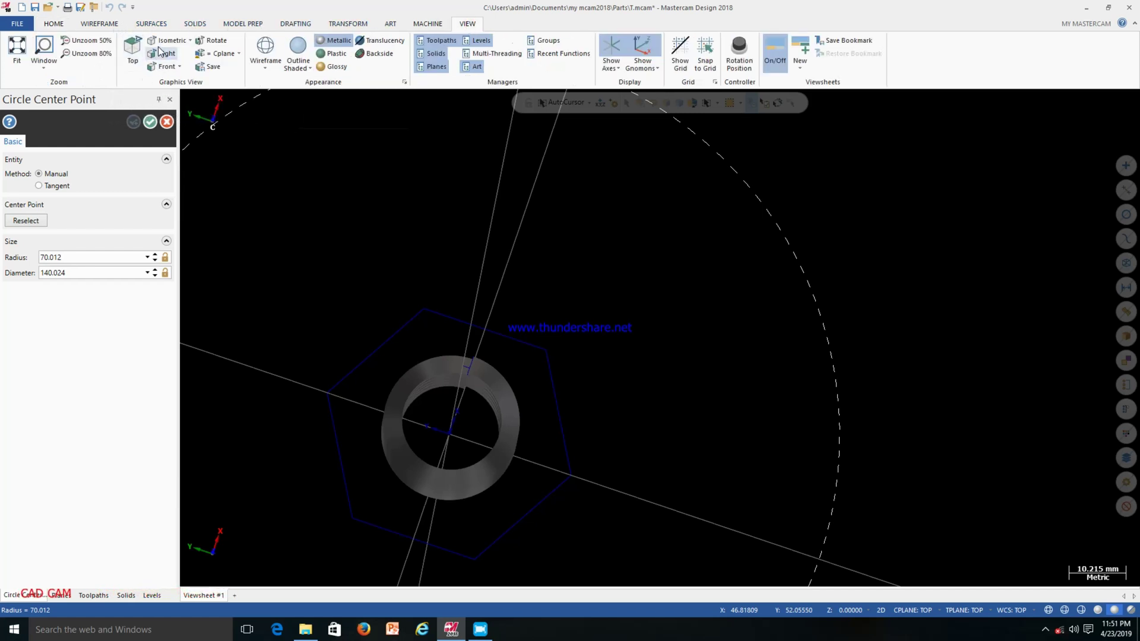
left_click(133, 47)
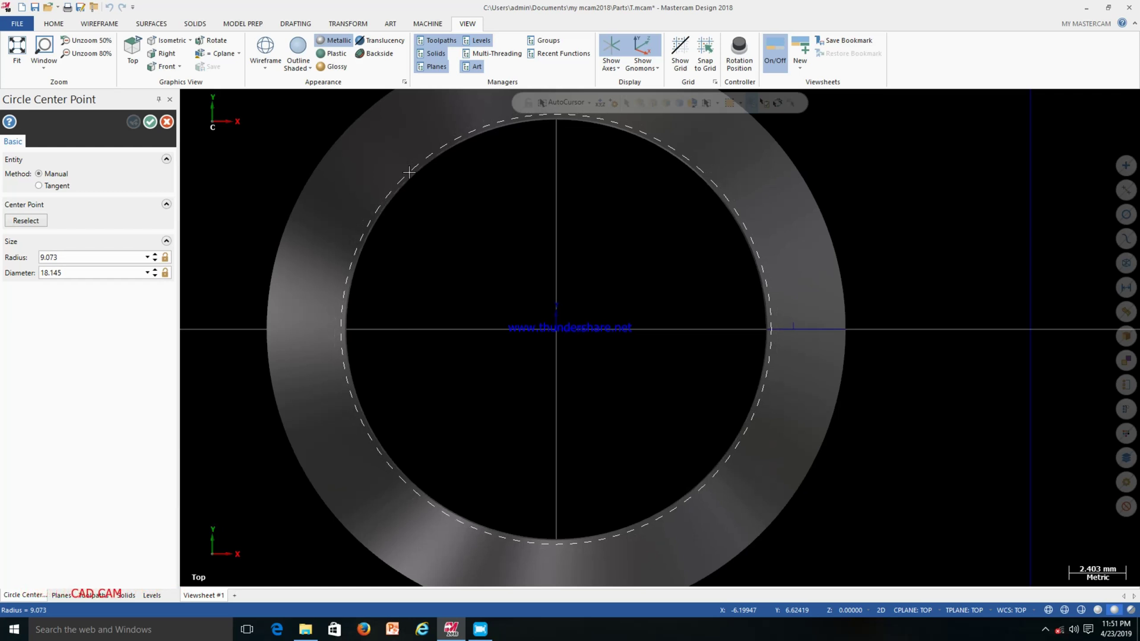
left_click(165, 273)
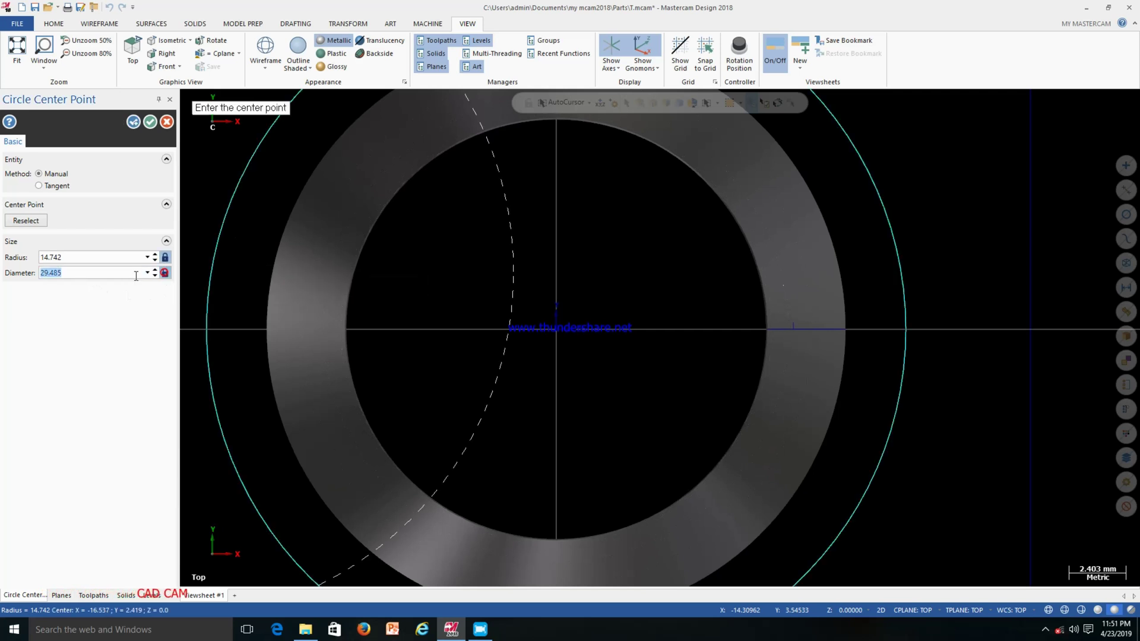
type("1")
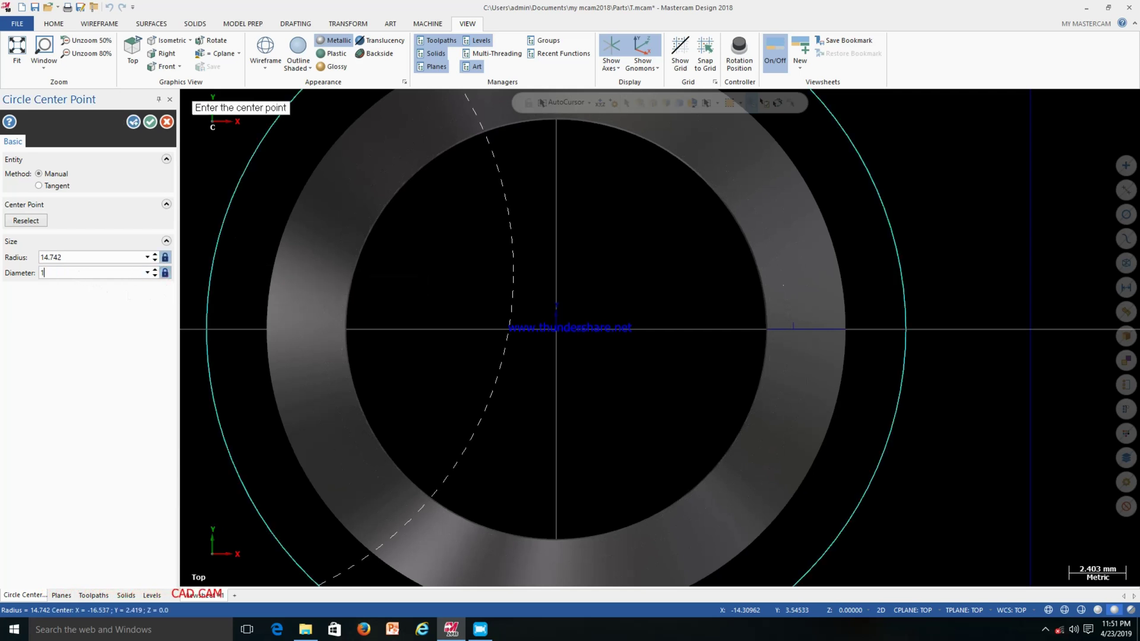
type("8")
key("Return")
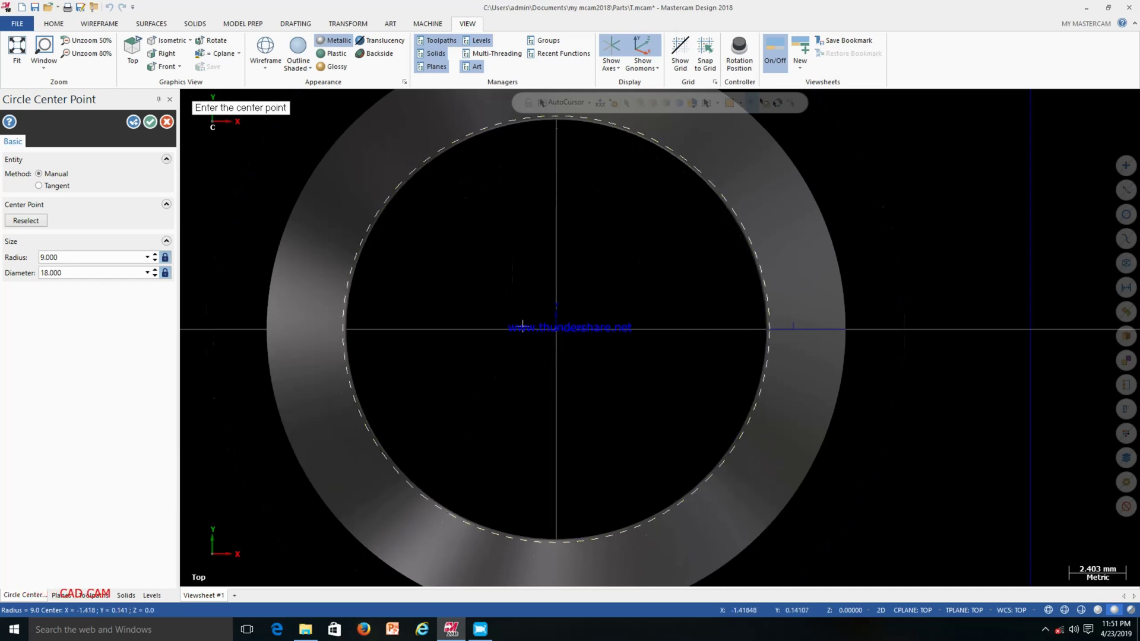
middle_click_drag(473, 305, 575, 328)
Extrude the circle and hexagon 20 mm into a hex block with an 18 mm bore.
left_click(164, 121)
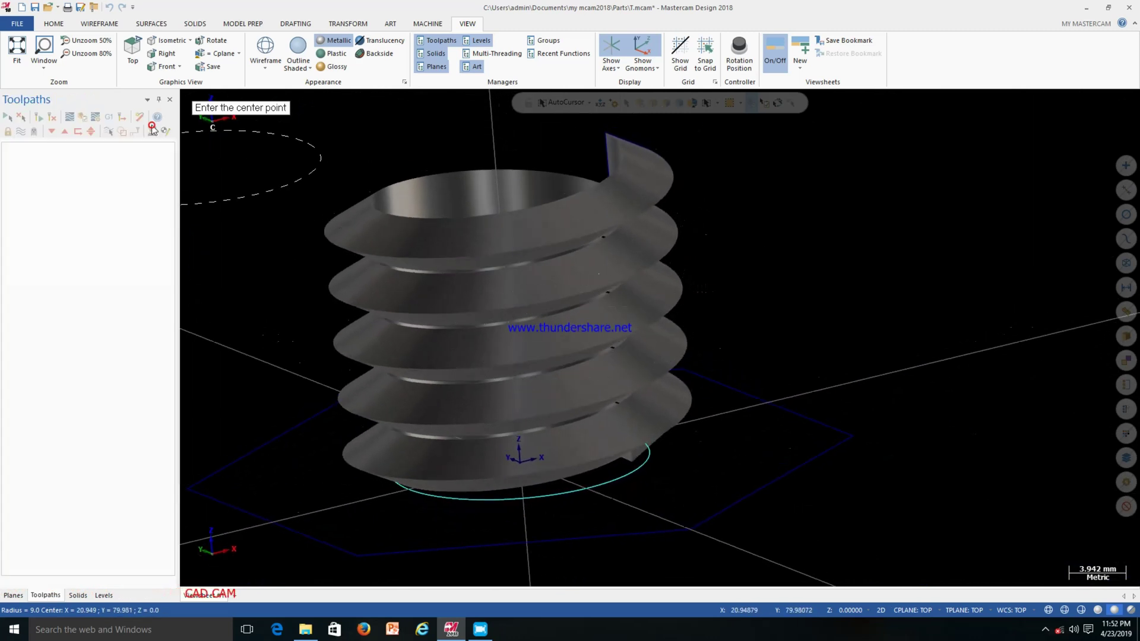
left_click(195, 24)
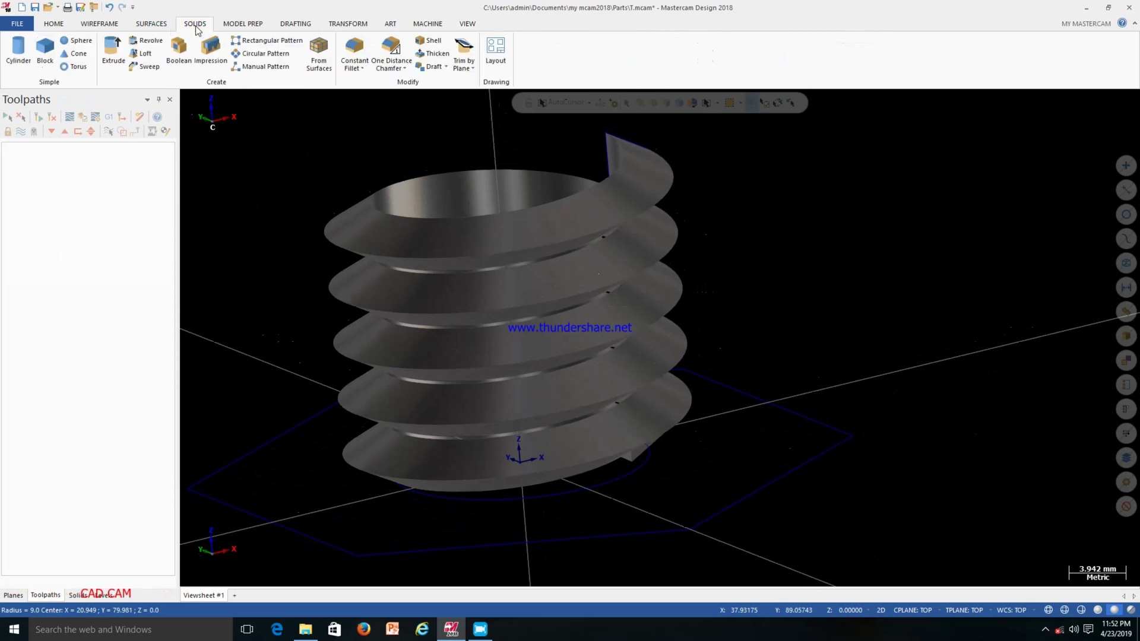
left_click(114, 53)
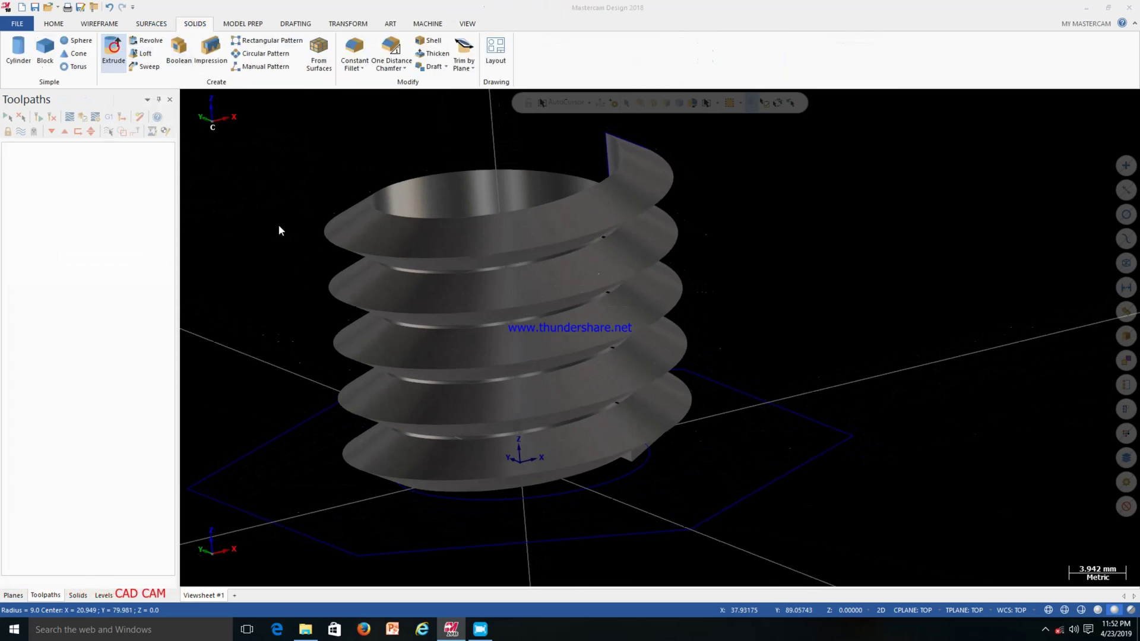
left_click(634, 479)
left_click(816, 457)
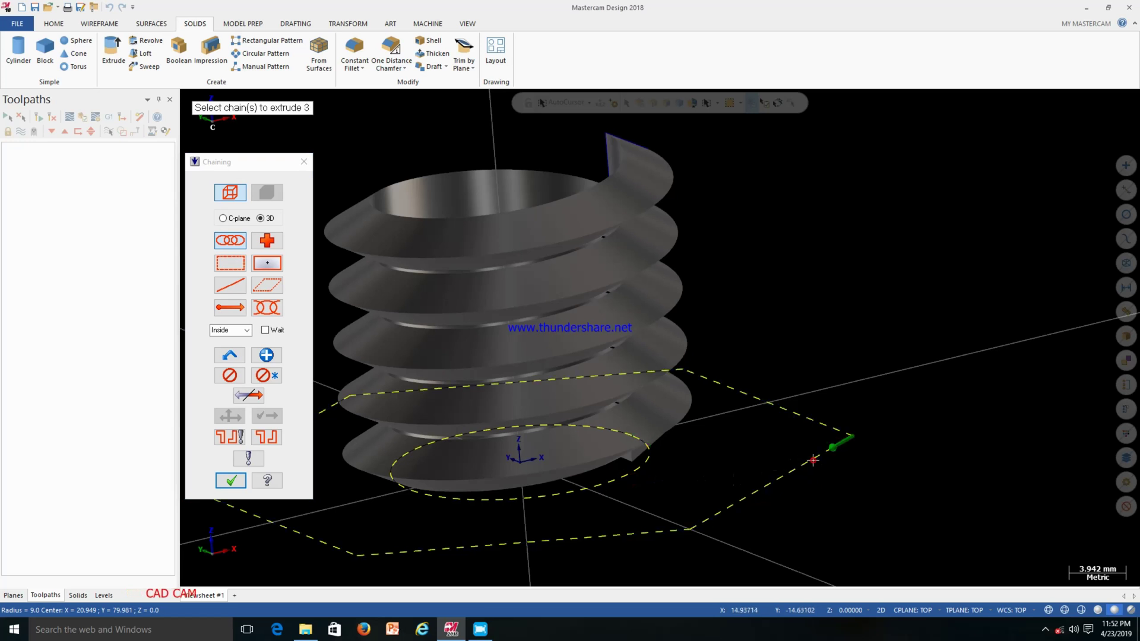
left_click(231, 480)
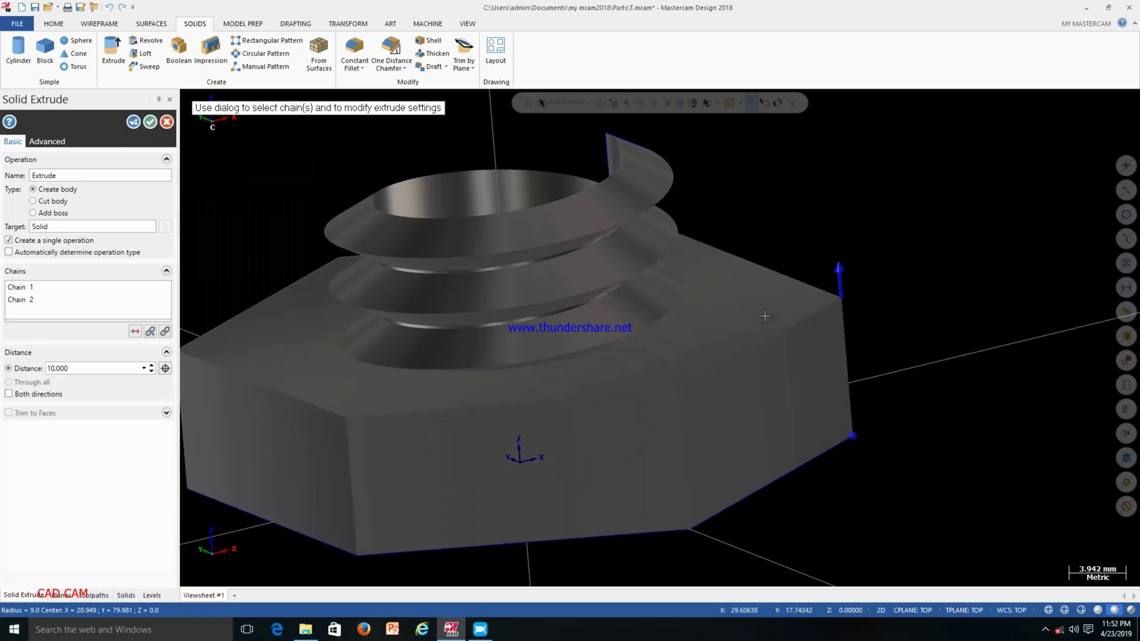
mouse_move(840, 297)
left_click_drag(840, 297, 615, 219)
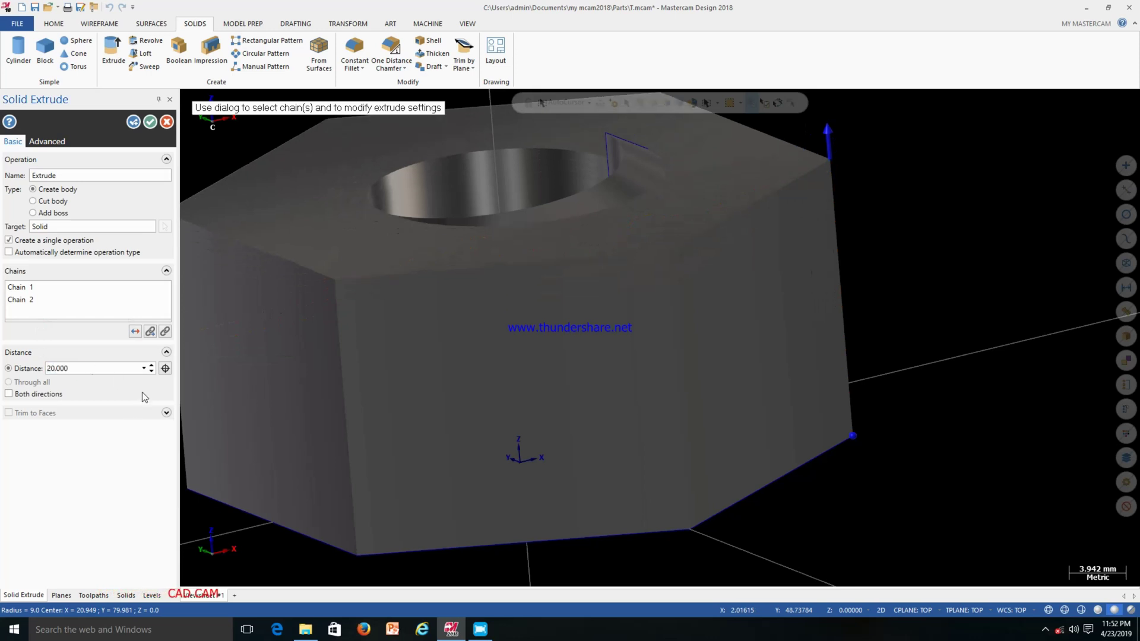
scroll(369, 326, "down", 2)
middle_click_drag(374, 326, 390, 213)
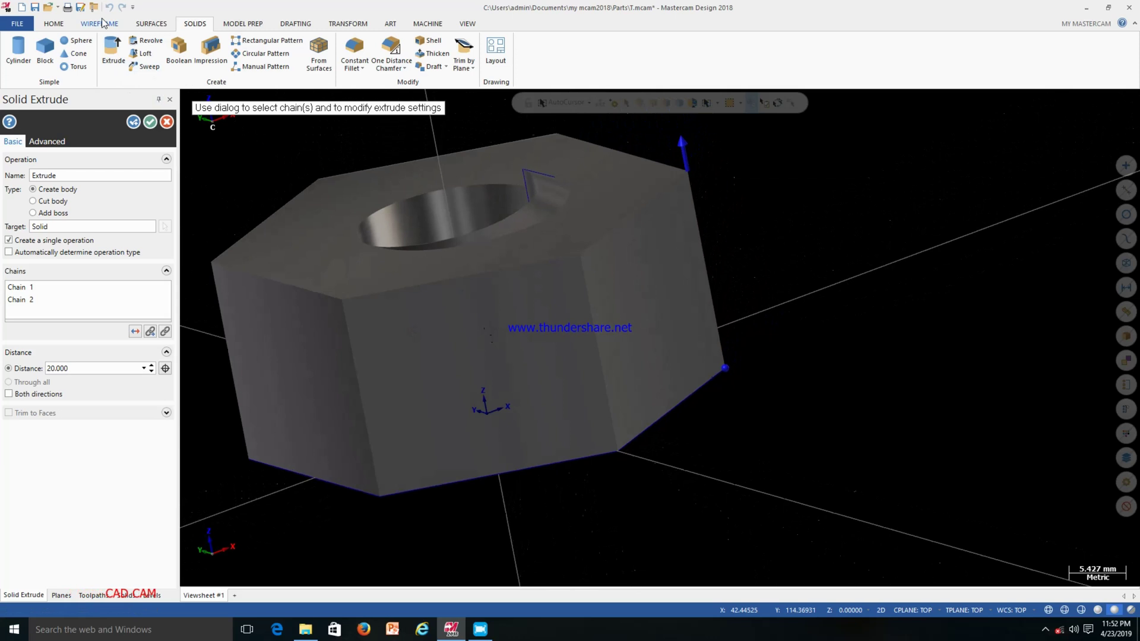
left_click(152, 123)
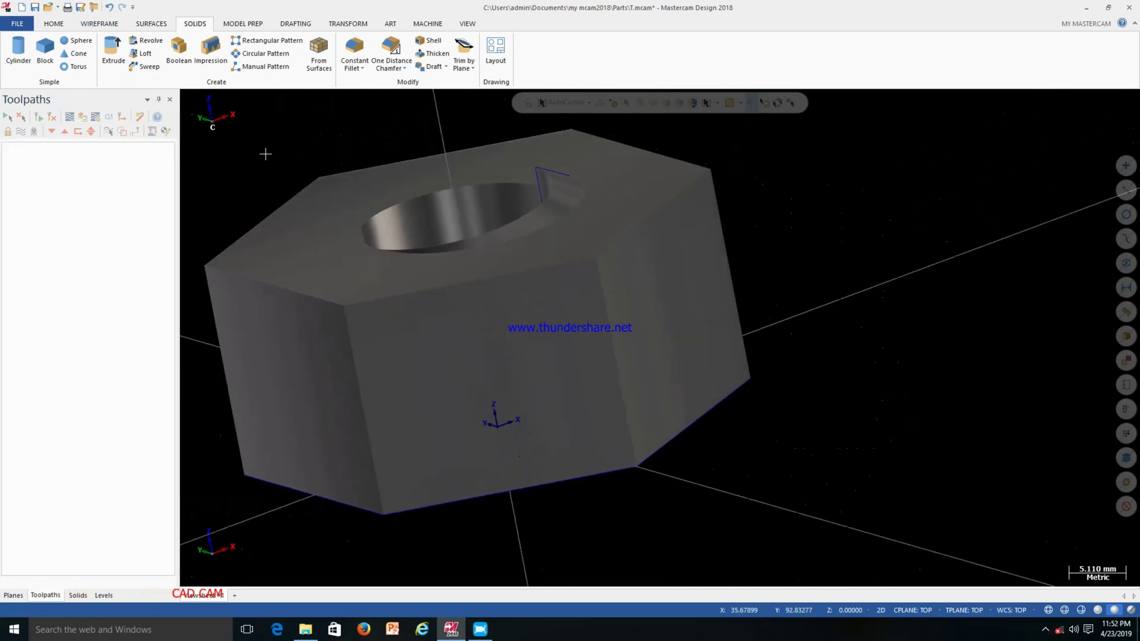
Subtract the helical thread solid from the hex block with a Boolean Remove.
left_click(184, 53)
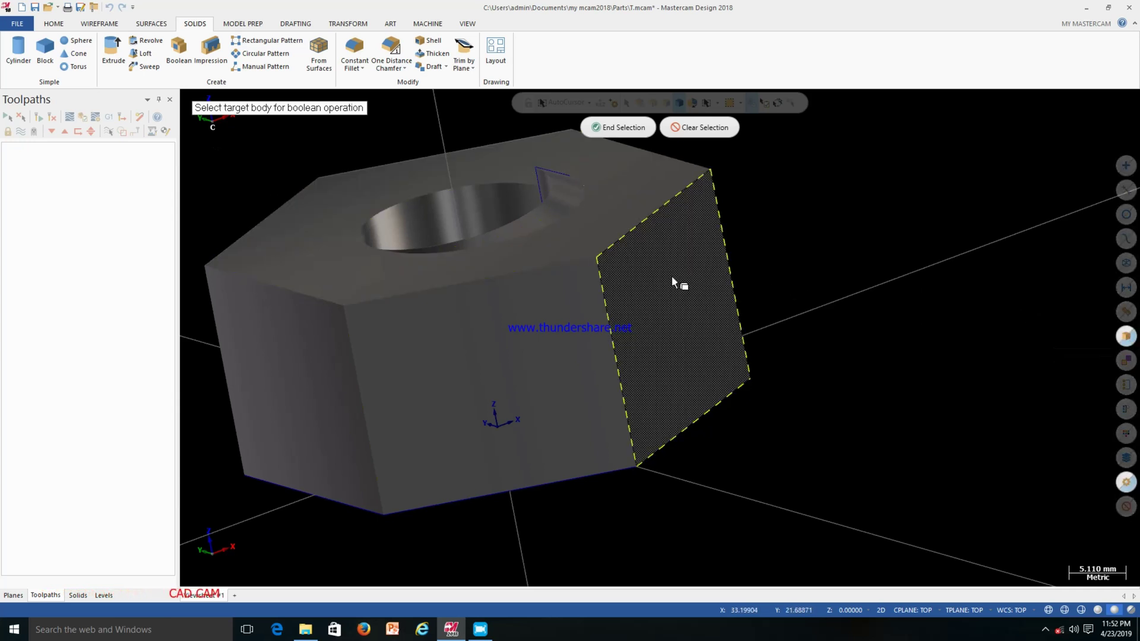
left_click(673, 280)
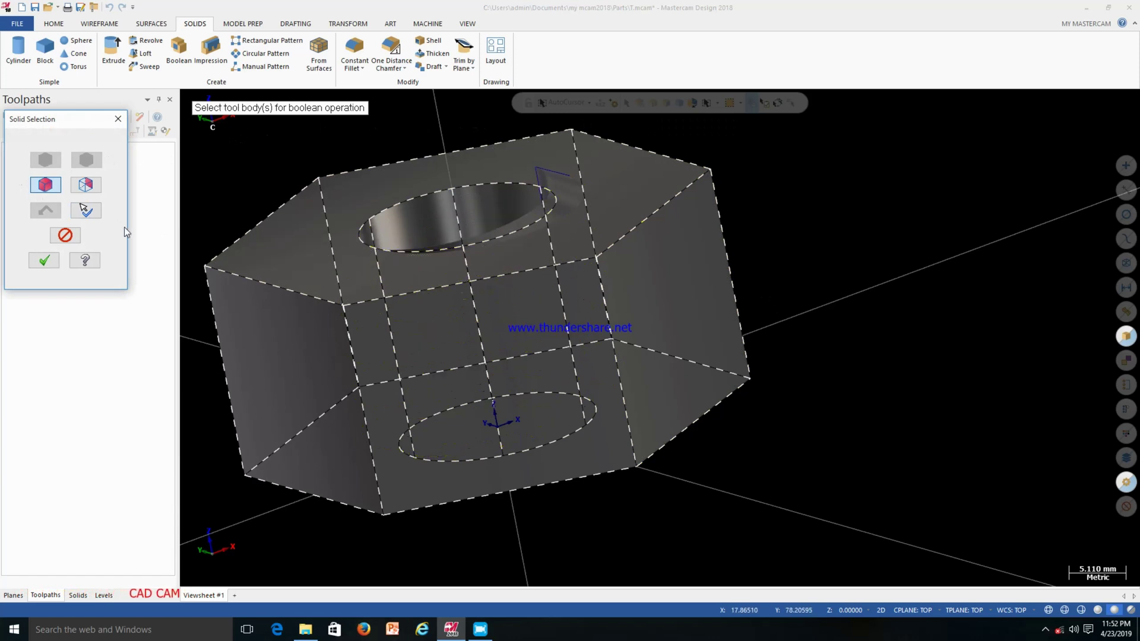
left_click(564, 208)
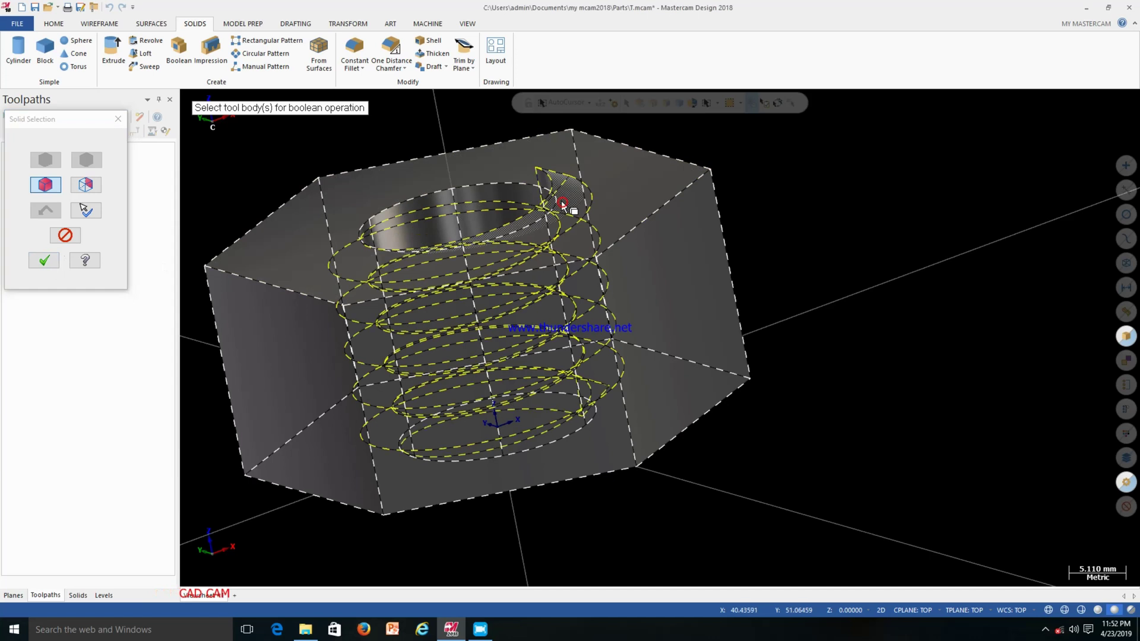
left_click(44, 260)
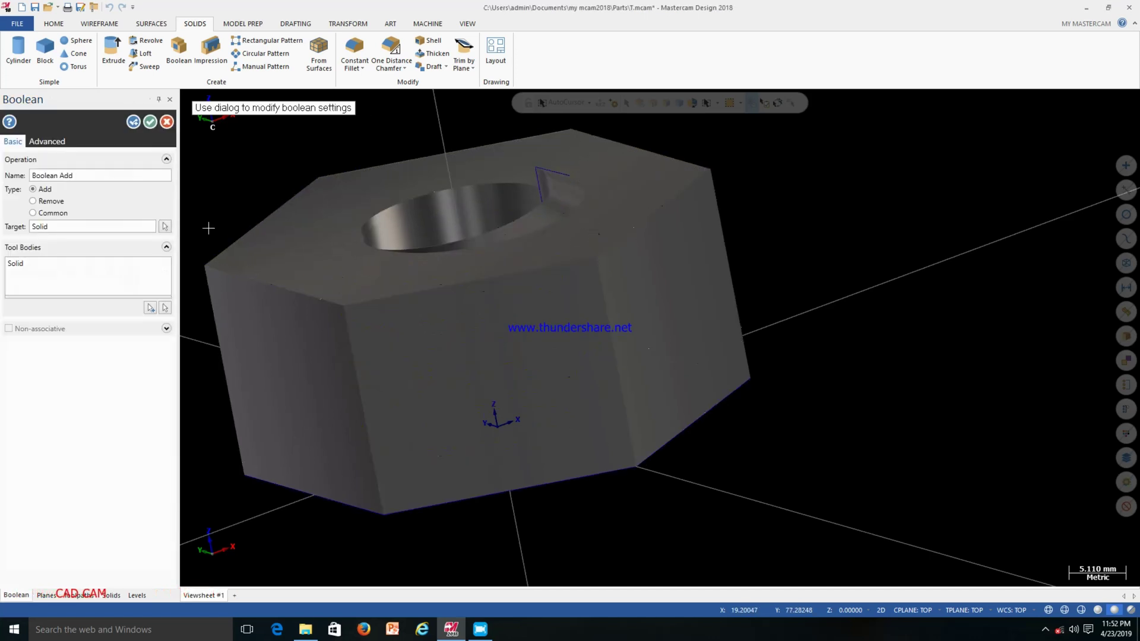
left_click(50, 200)
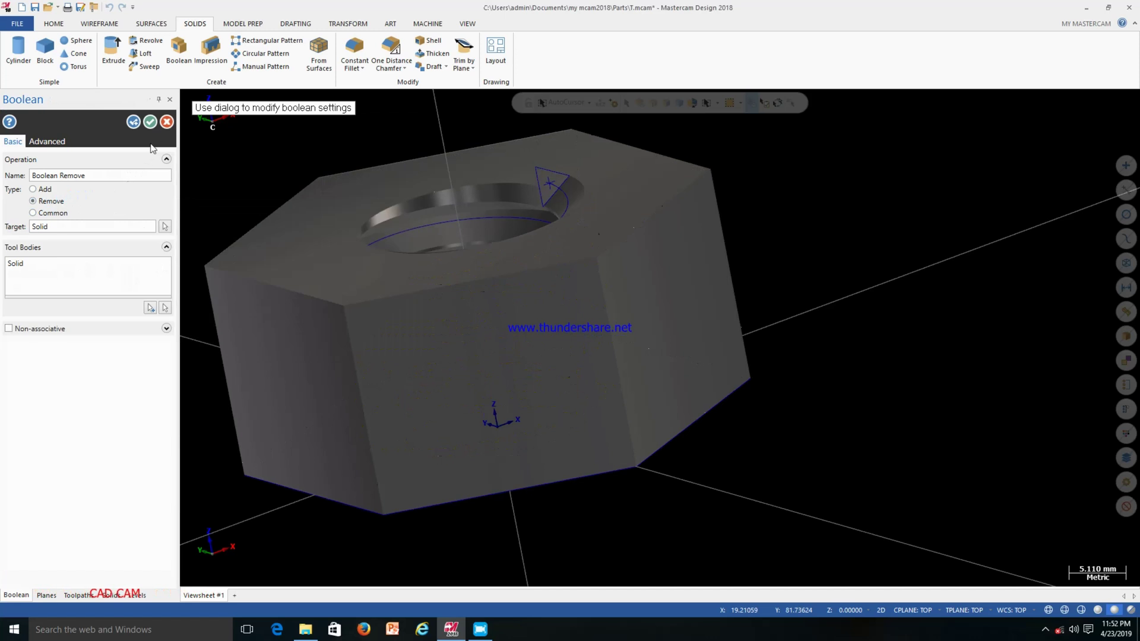
left_click(150, 123)
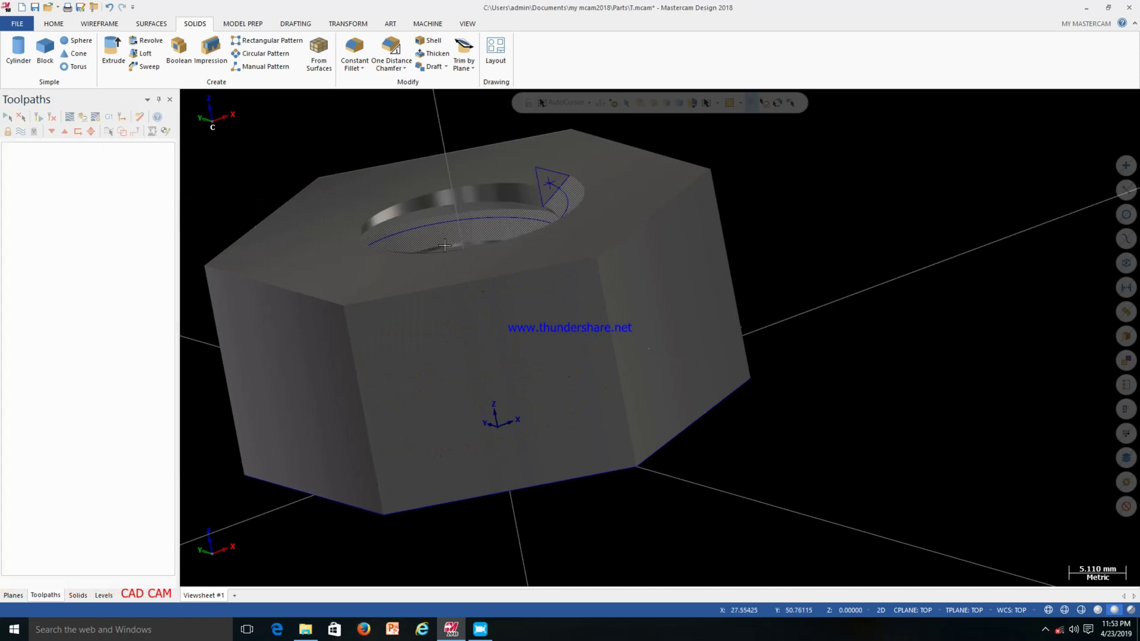
Inspect the threaded hole, then set the construction plane to Front.
scroll(473, 241, "up", 1)
middle_click_drag(472, 241, 903, 180)
mouse_move(641, 234)
middle_mouse_down()
mouse_move(582, 193)
mouse_move(658, 255)
mouse_move(707, 270)
mouse_move(750, 257)
mouse_move(692, 285)
mouse_move(640, 210)
mouse_move(543, 228)
mouse_move(582, 170)
mouse_move(665, 168)
mouse_move(699, 154)
mouse_move(652, 350)
mouse_move(676, 356)
mouse_move(664, 351)
mouse_move(670, 439)
mouse_move(593, 362)
mouse_move(451, 303)
mouse_move(433, 251)
mouse_move(447, 318)
middle_mouse_up()
scroll(444, 300, "up", 3)
scroll(444, 300, "down", 2)
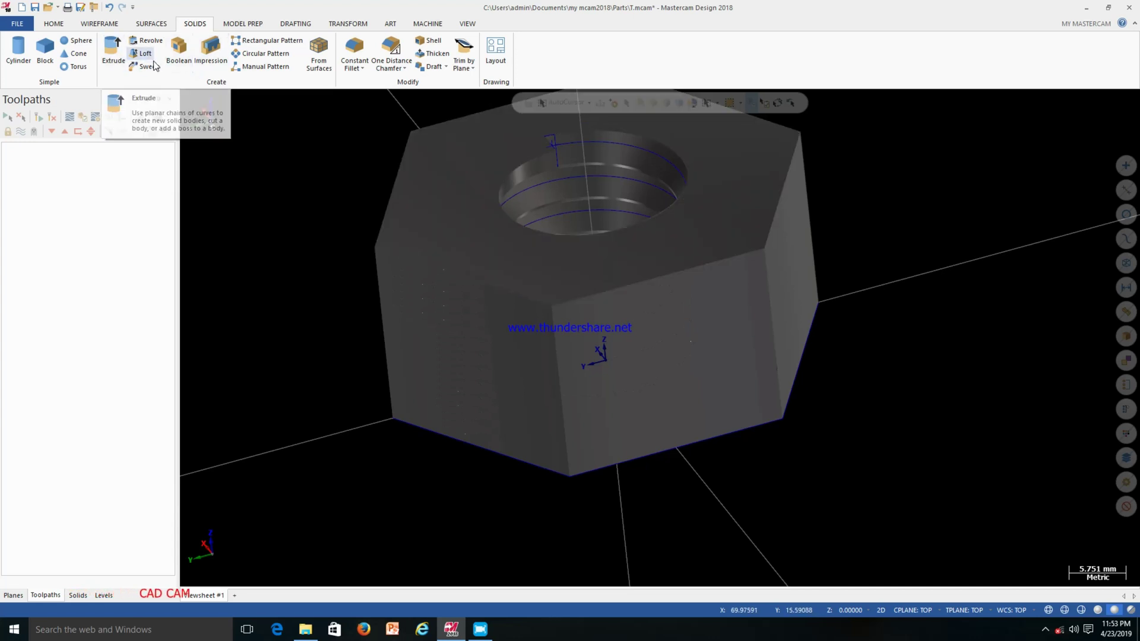
left_click(99, 24)
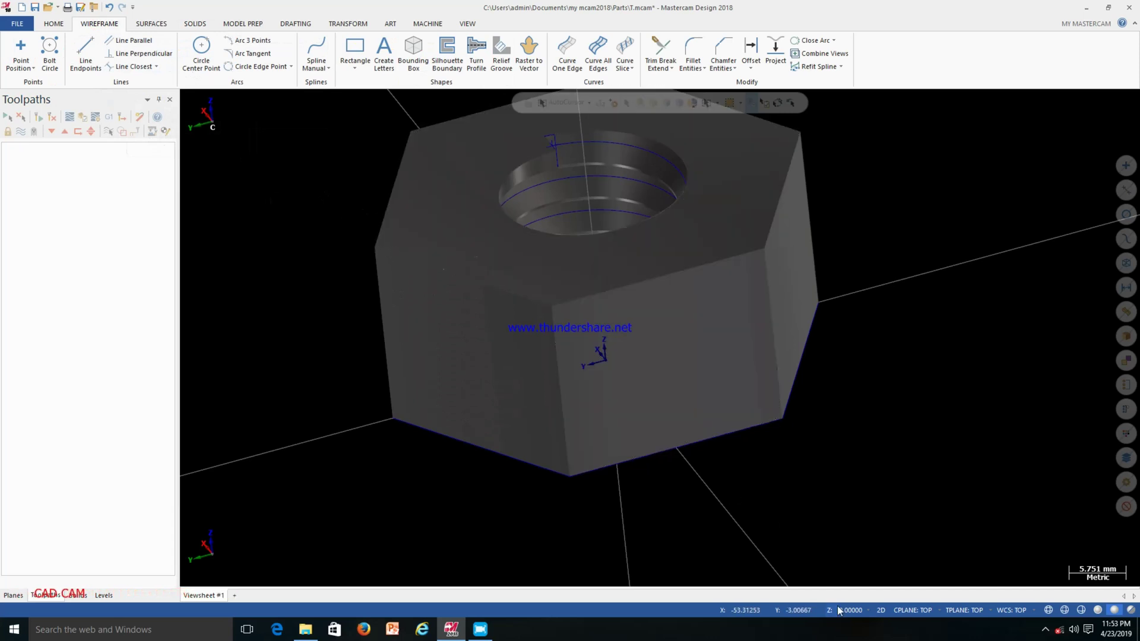
left_click(931, 618)
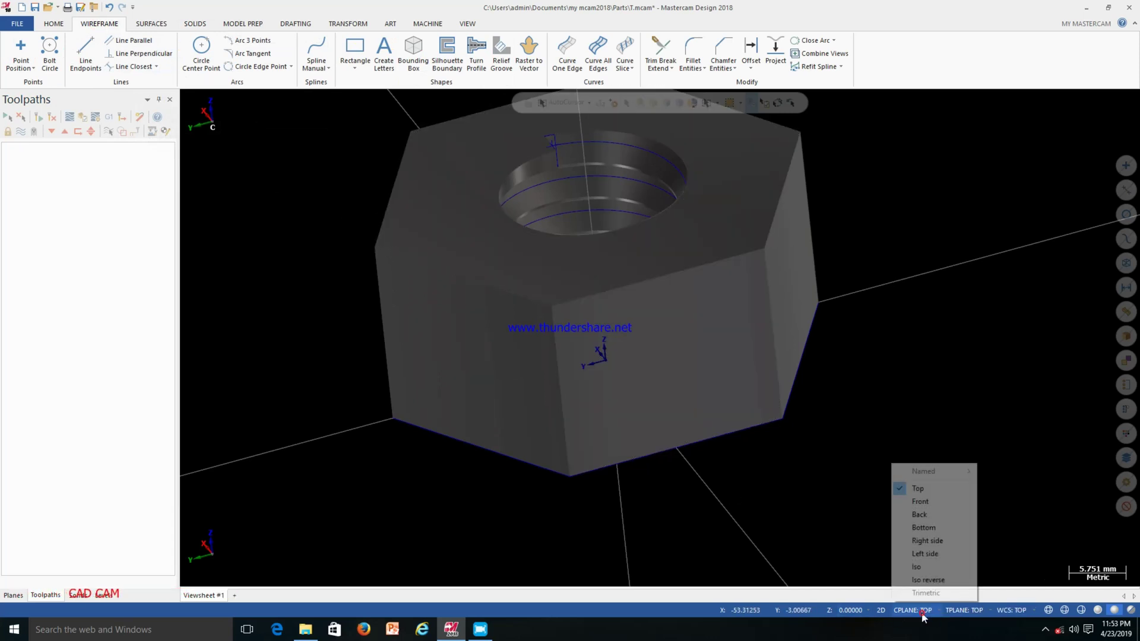
left_click(909, 502)
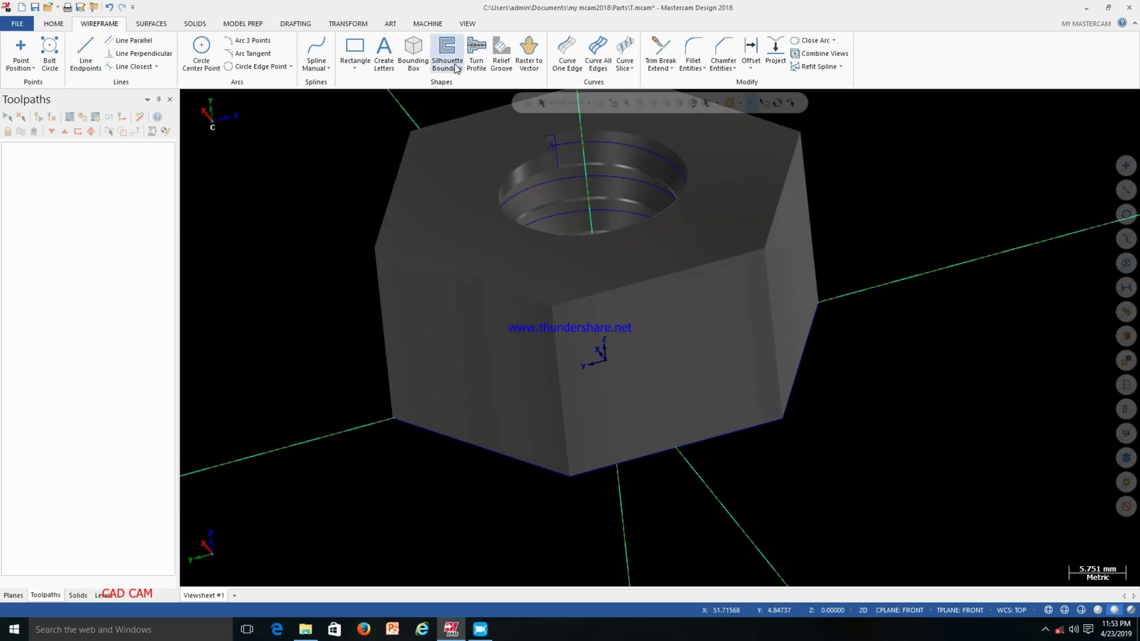
Switch to the Front view and display the nut as wireframe to reveal the helix.
left_click(467, 24)
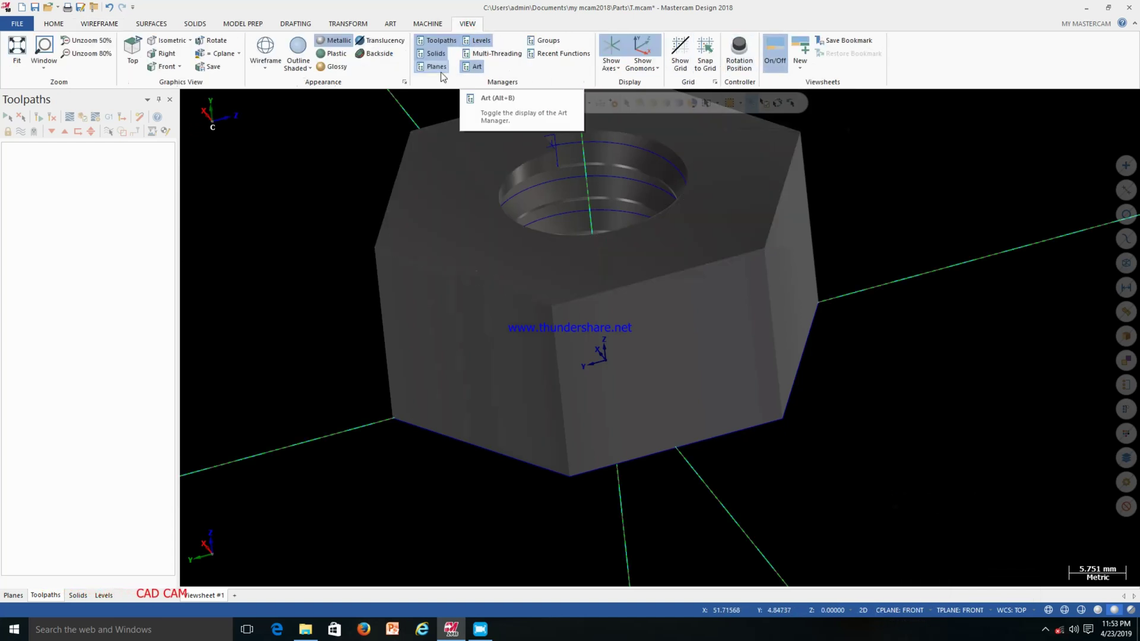
left_click(166, 66)
scroll(418, 282, "down", 1)
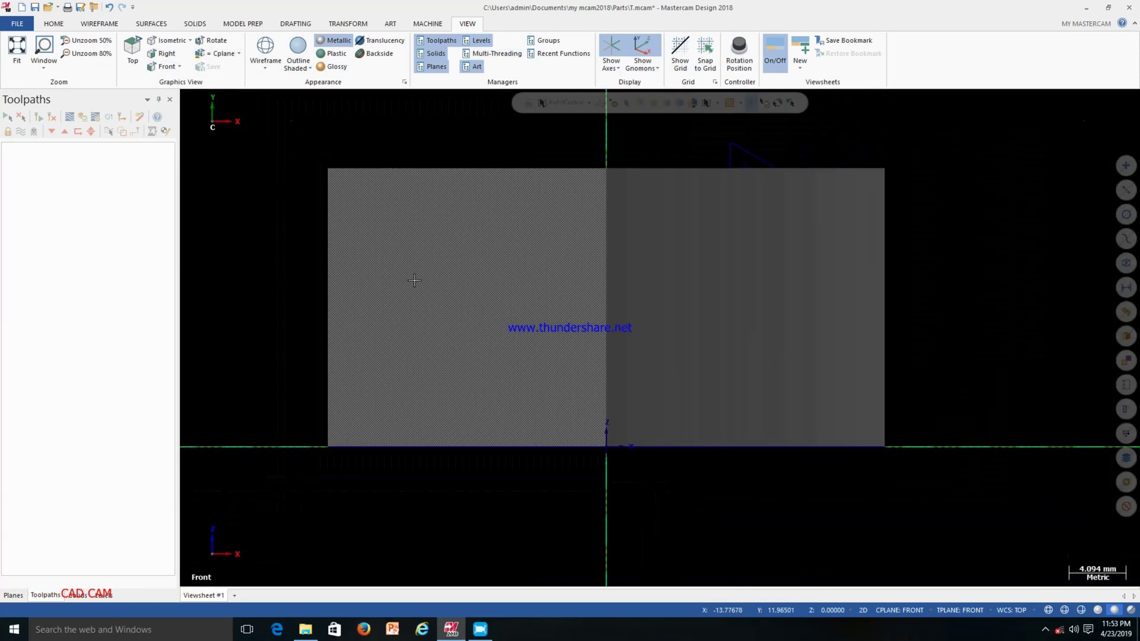
key("alt+s")
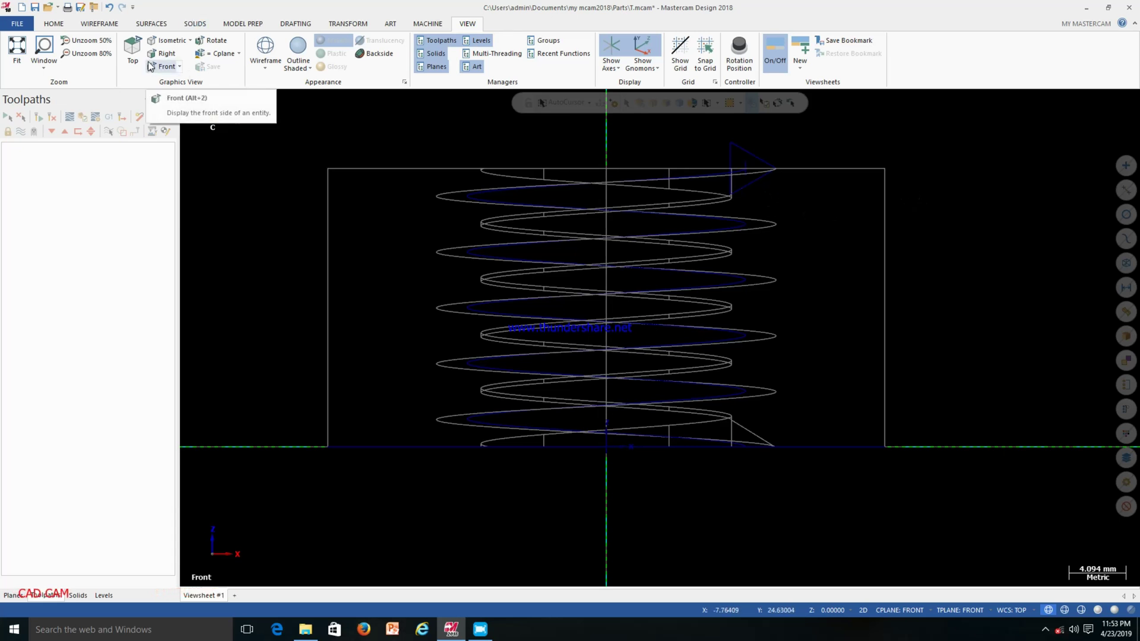
Draw a 28.227 mm horizontal line from the origin along the X axis.
left_click(99, 24)
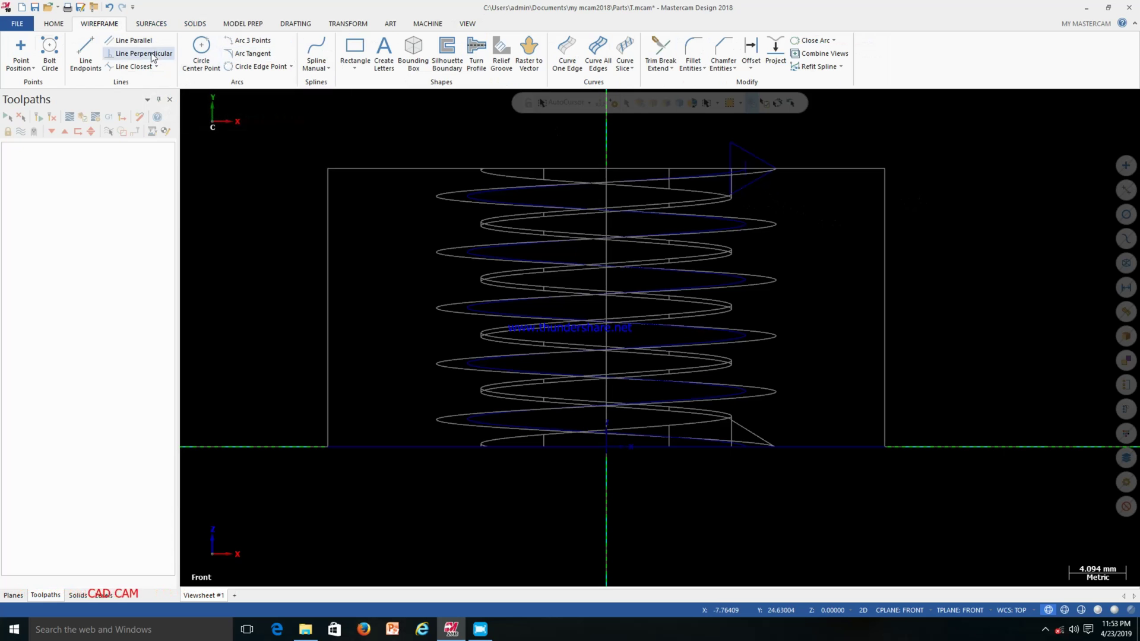
left_click(87, 53)
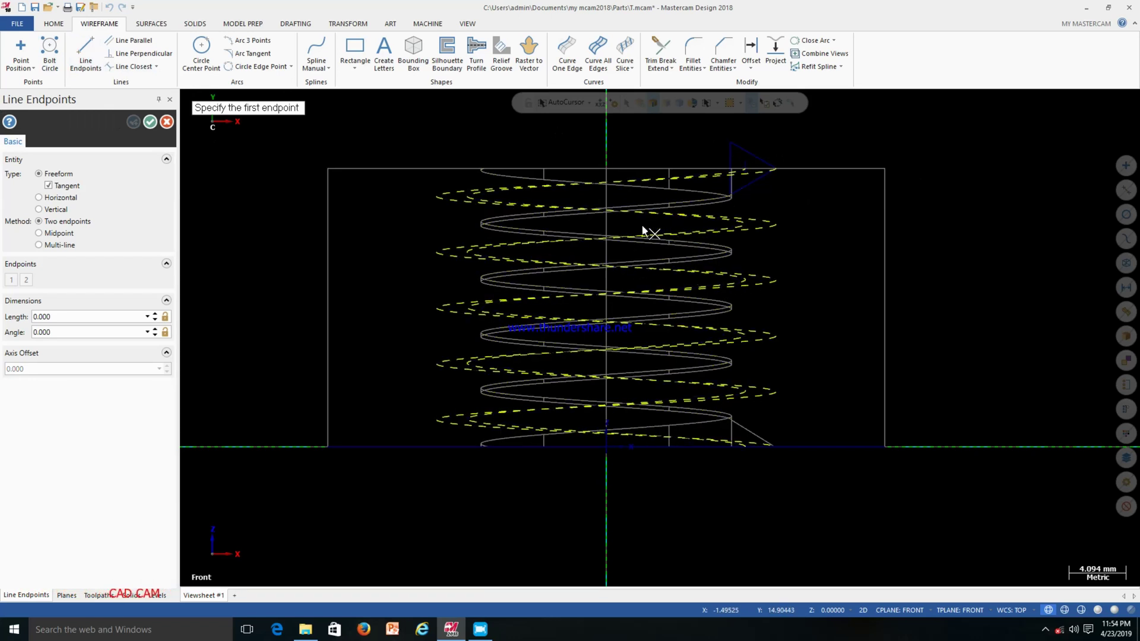
left_click(626, 221)
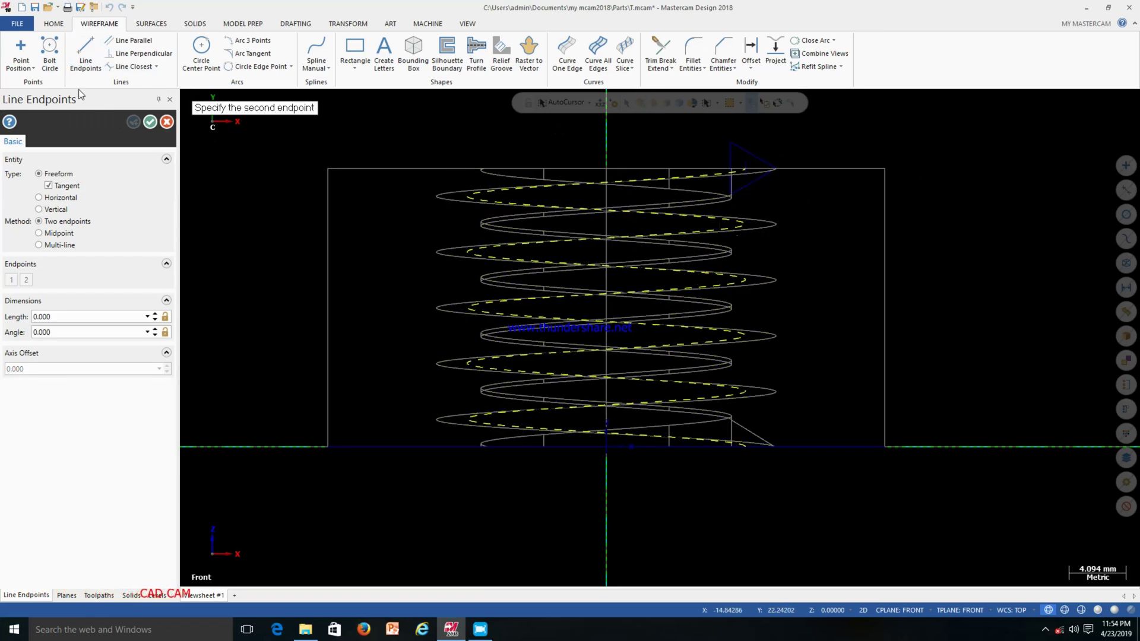
left_click(791, 221)
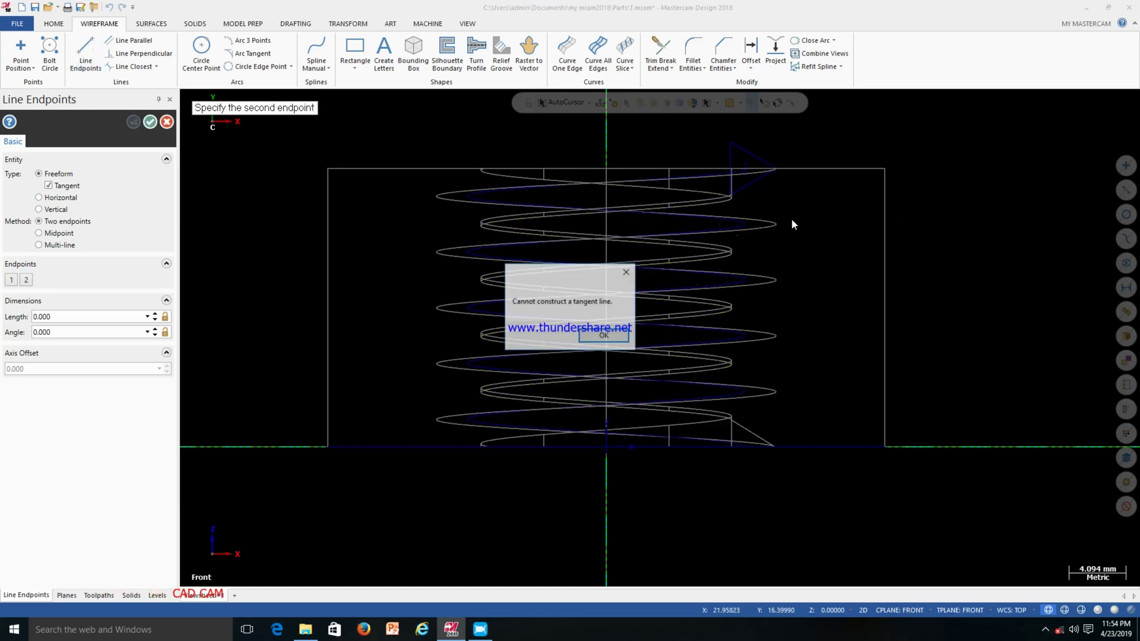
left_click(603, 333)
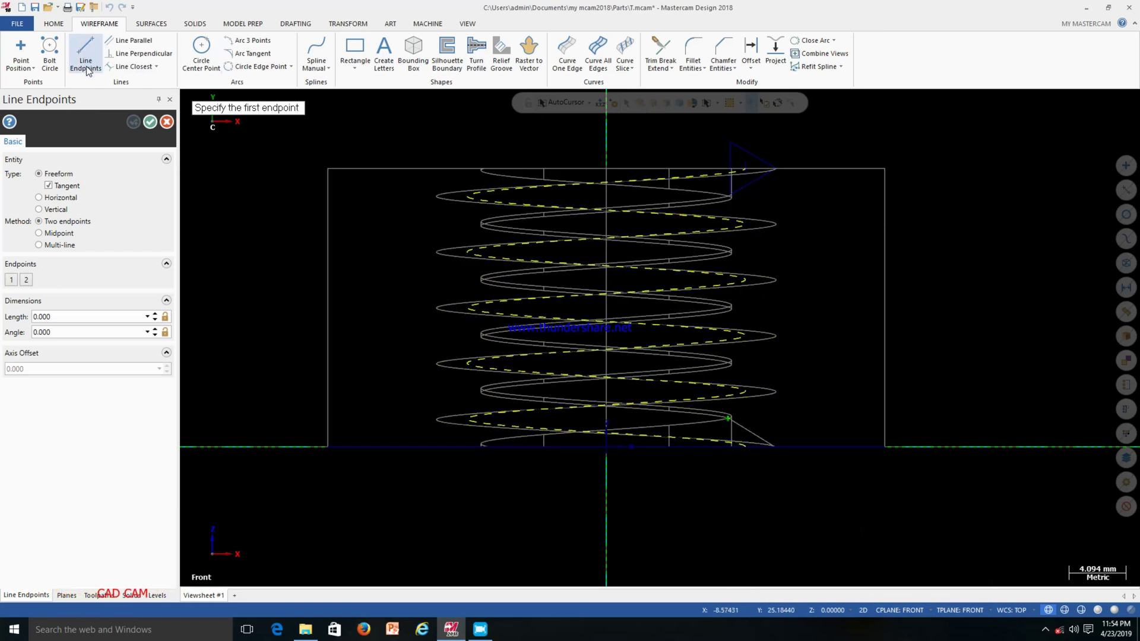
left_click(607, 447)
left_click(999, 447)
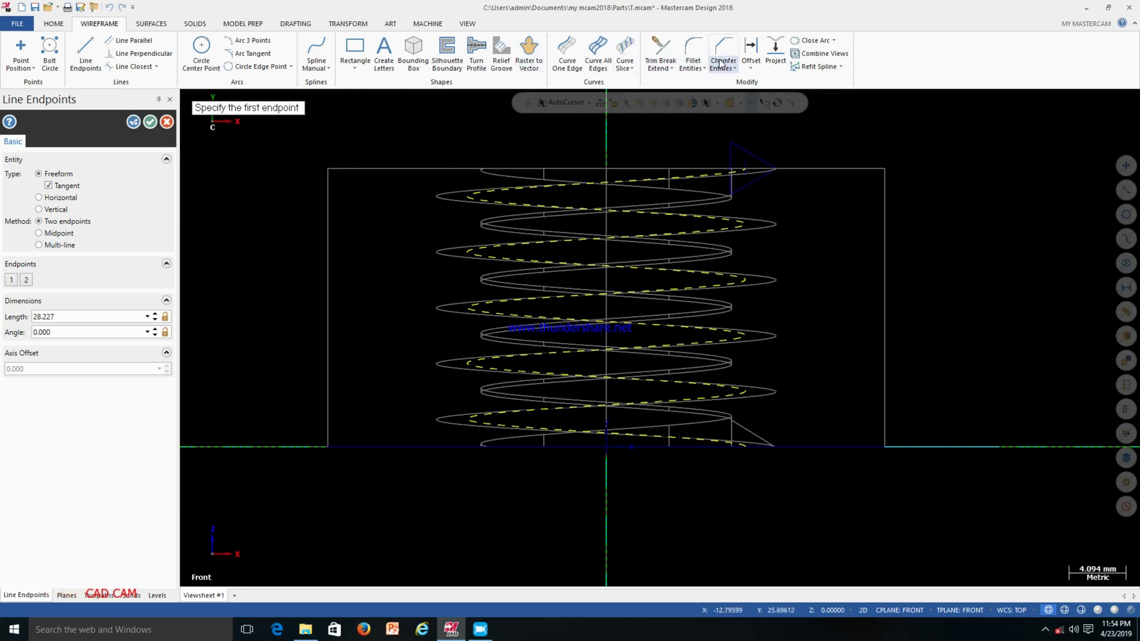
left_click(750, 50)
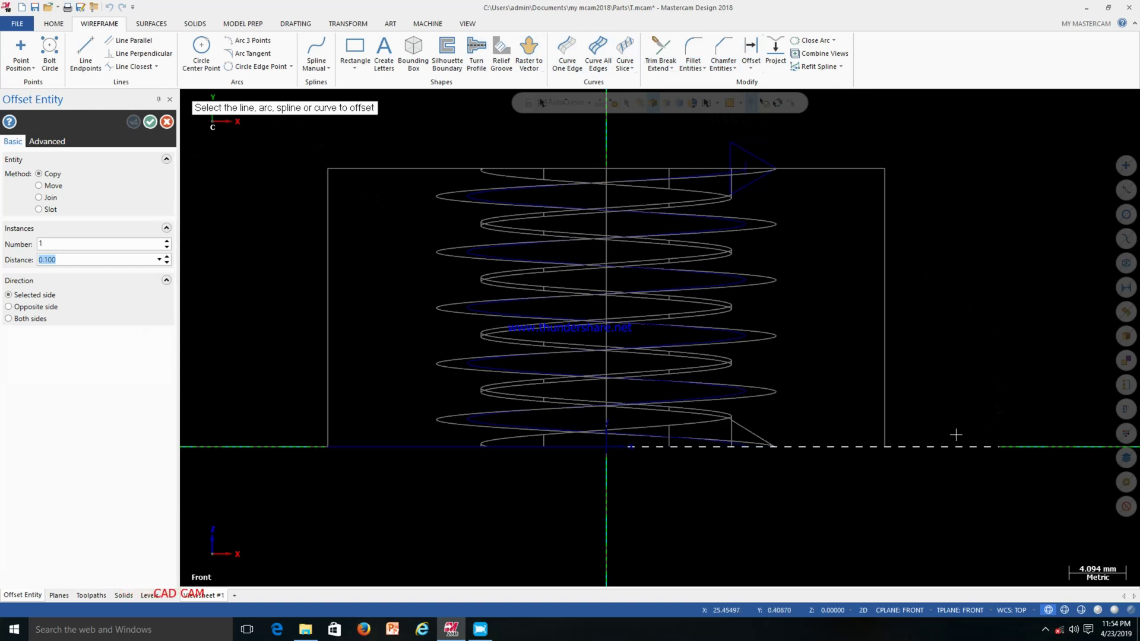
Offset a copy of the base line 18 mm upward.
type("2")
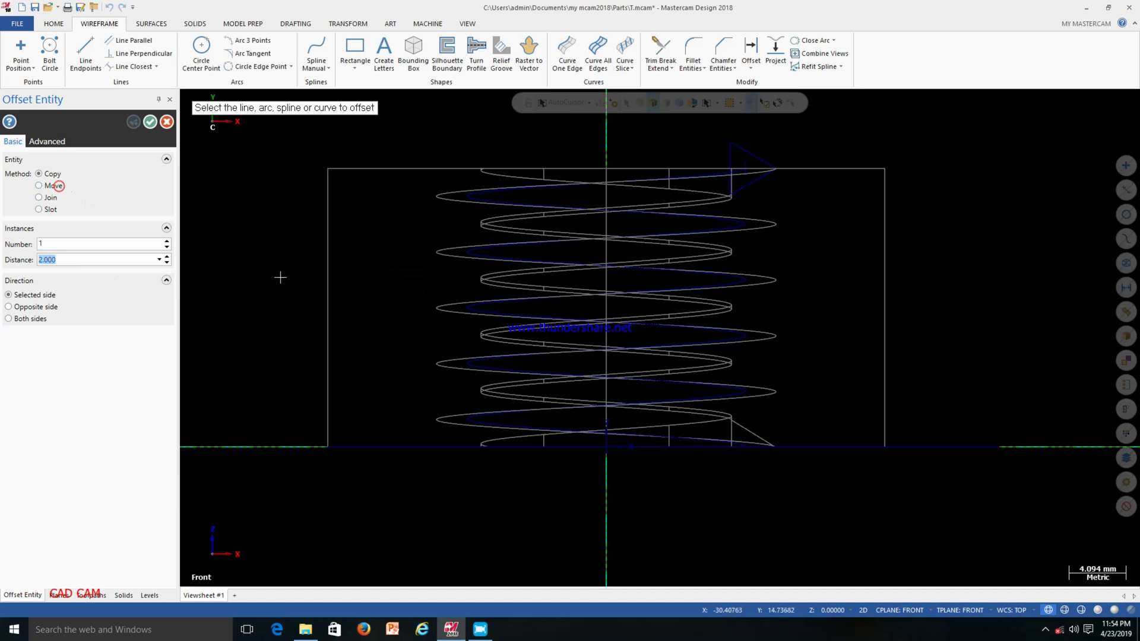
left_click(966, 450)
left_click(998, 433)
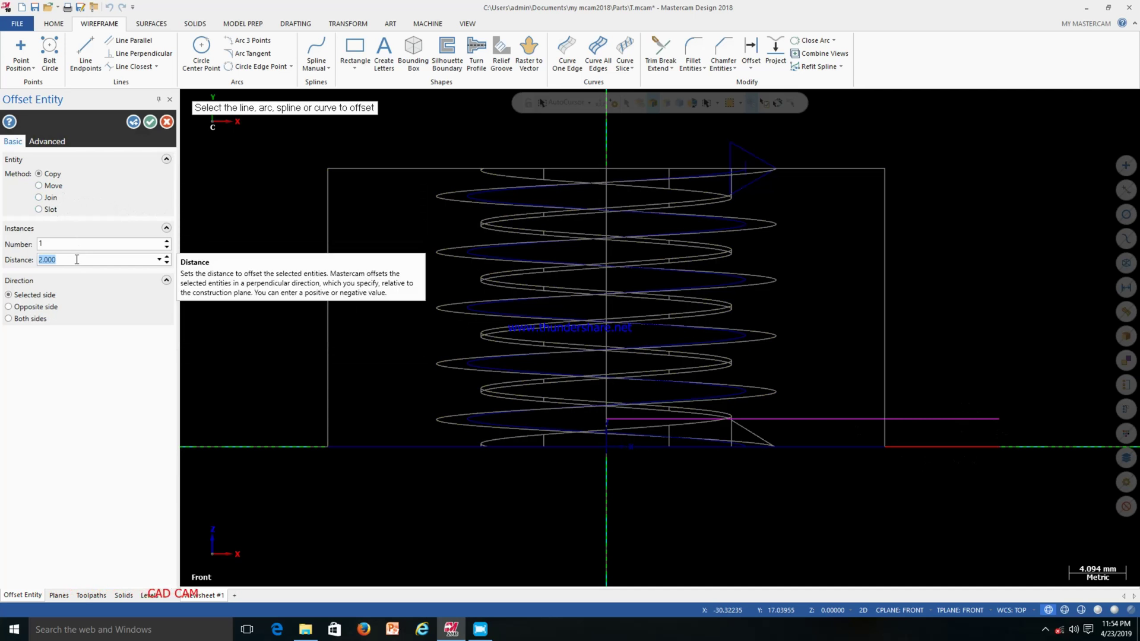
type("18")
key("Return")
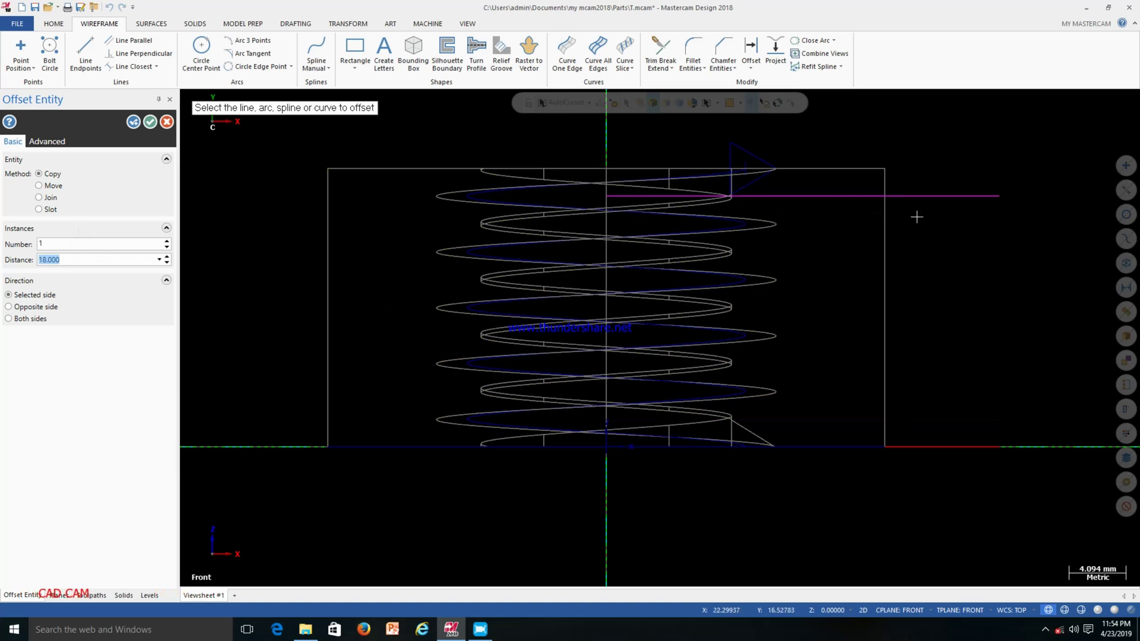
left_click(151, 122)
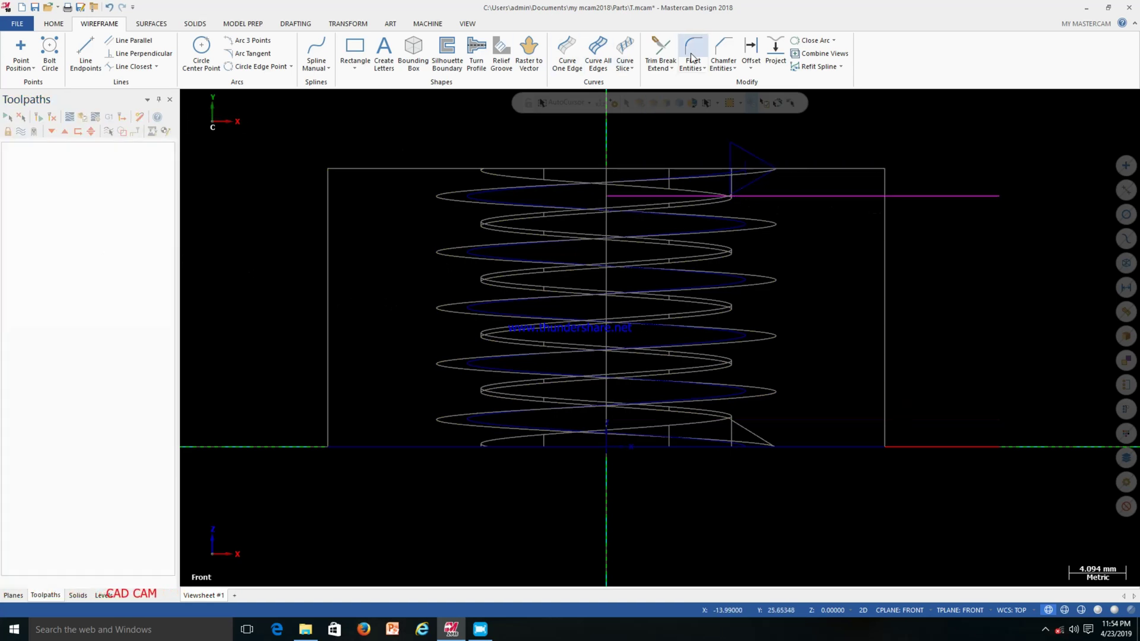
Offset another copy of the base line 2 mm upward.
left_click(750, 50)
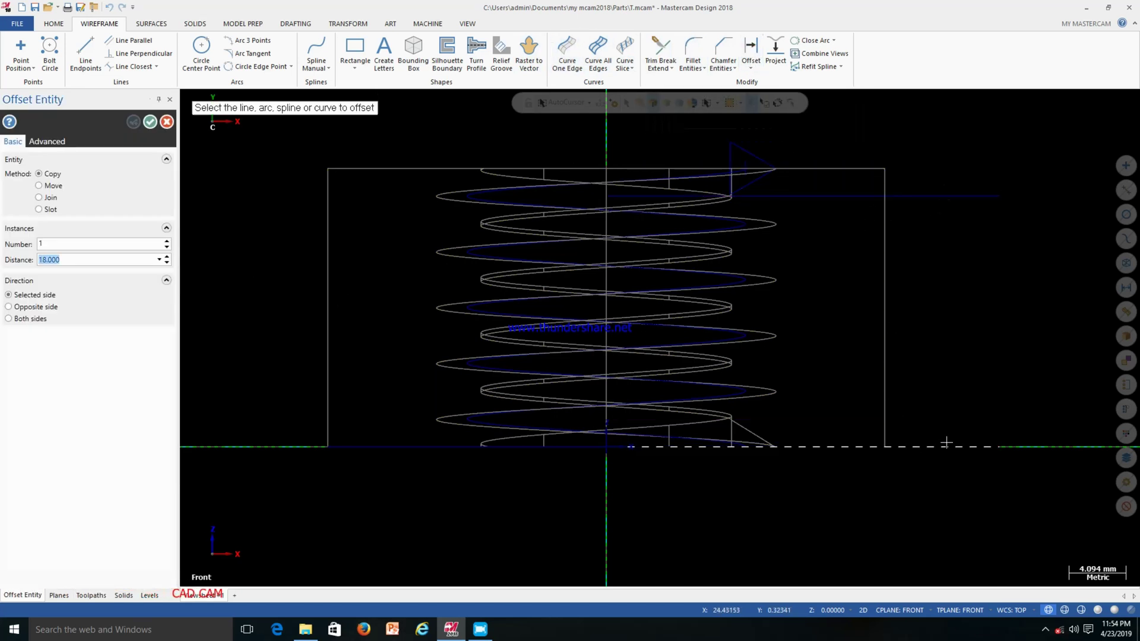
left_click(946, 444)
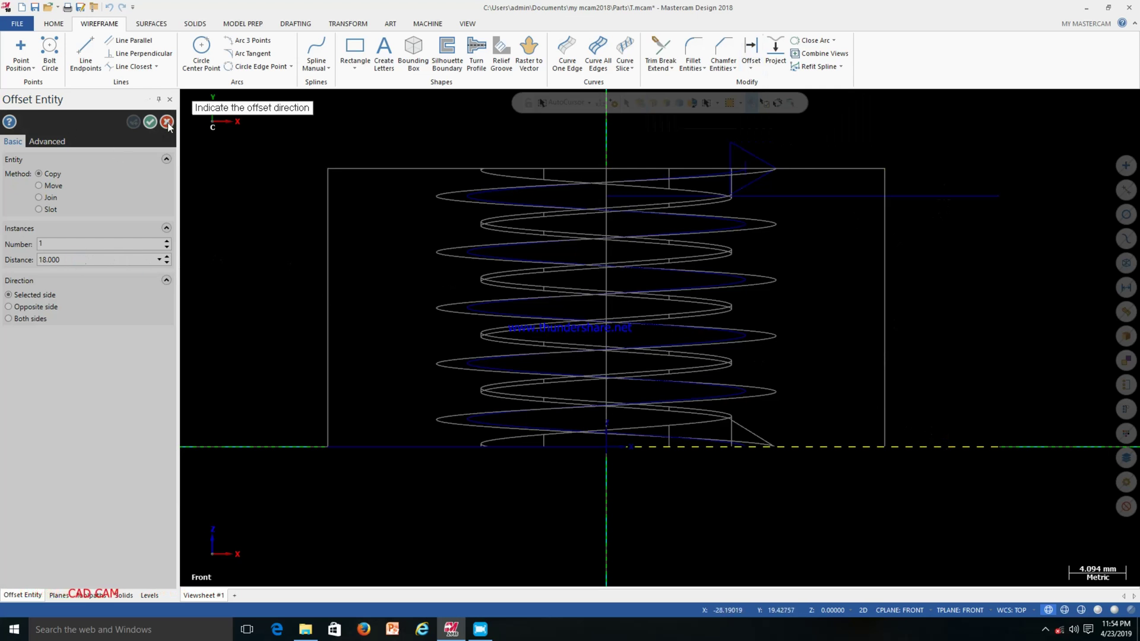
key("Escape")
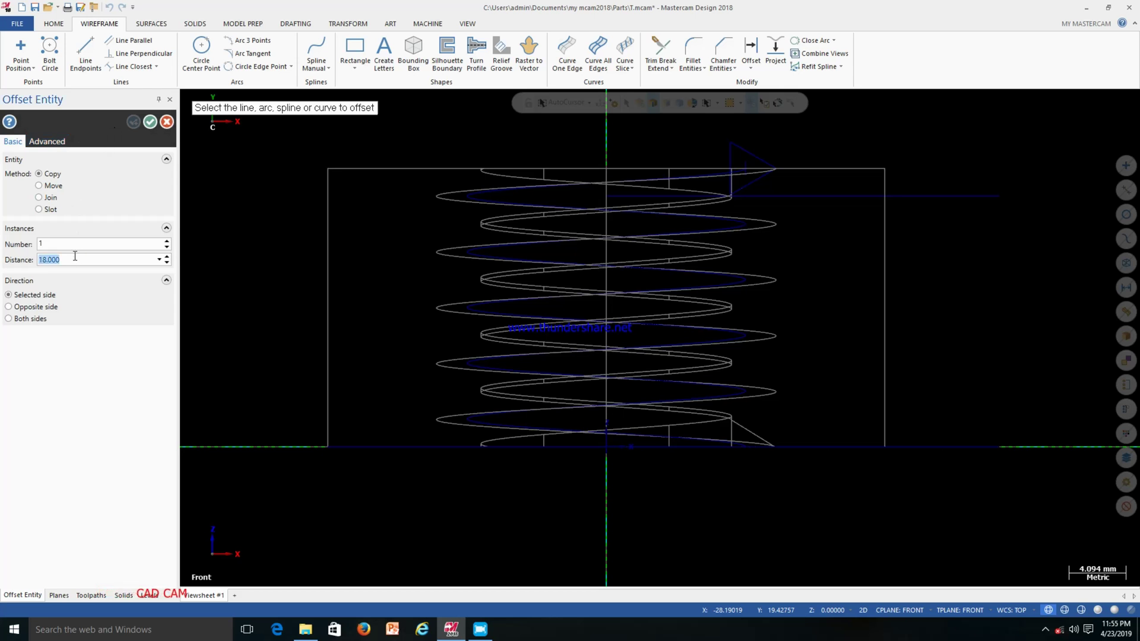
type("2")
key("Return")
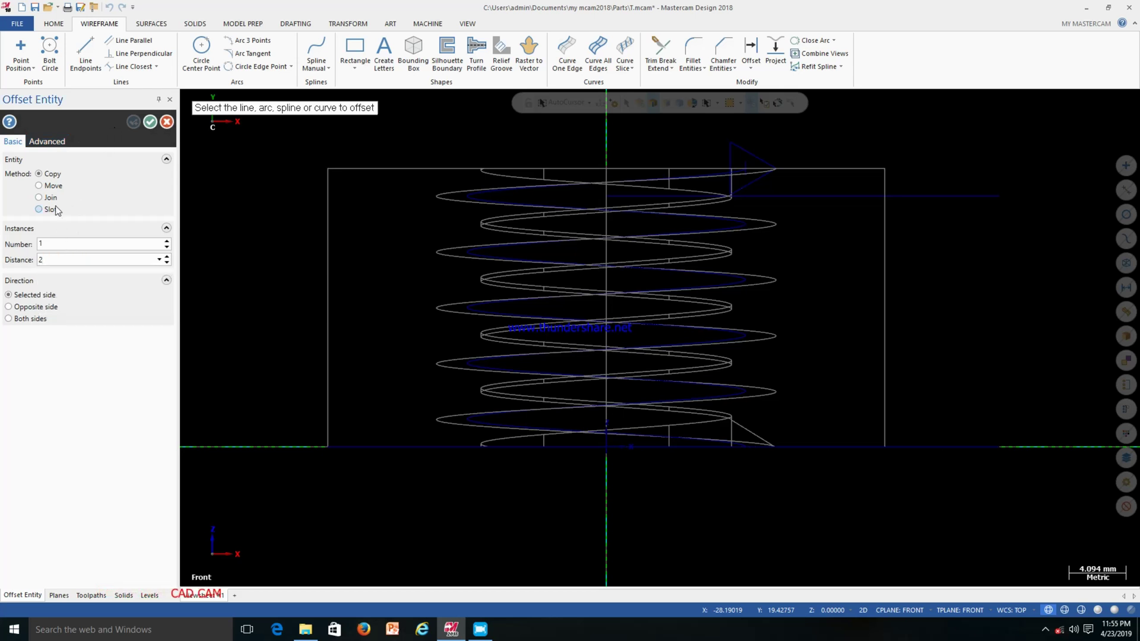
left_click(992, 447)
left_click(992, 393)
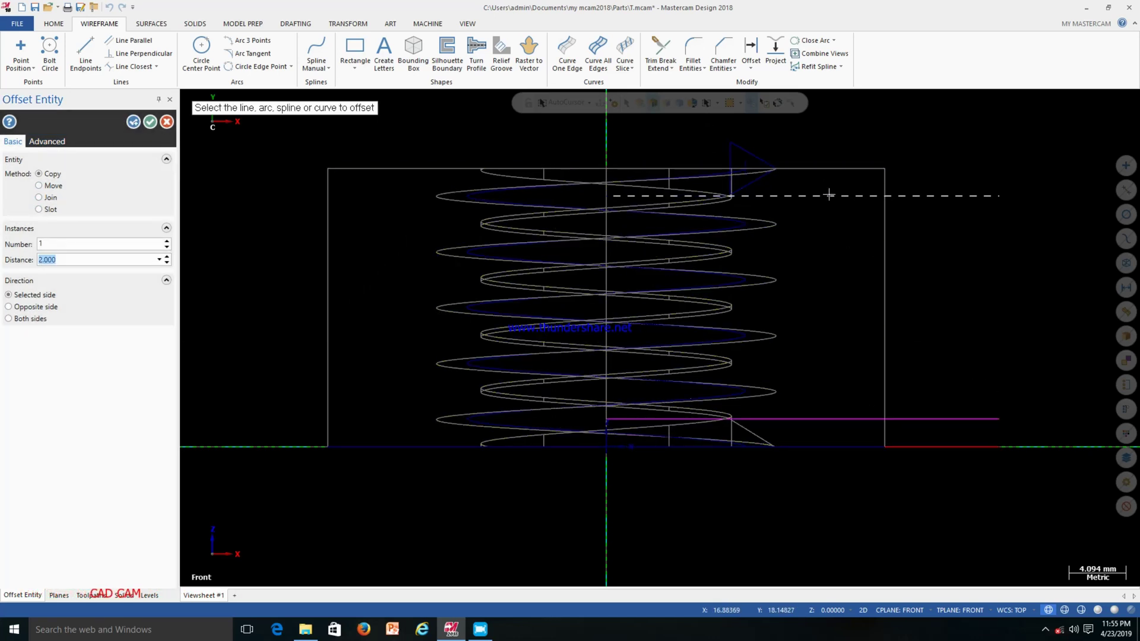
Orbit the model briefly, then return to the flat Front view.
middle_click_drag(815, 194, 824, 212)
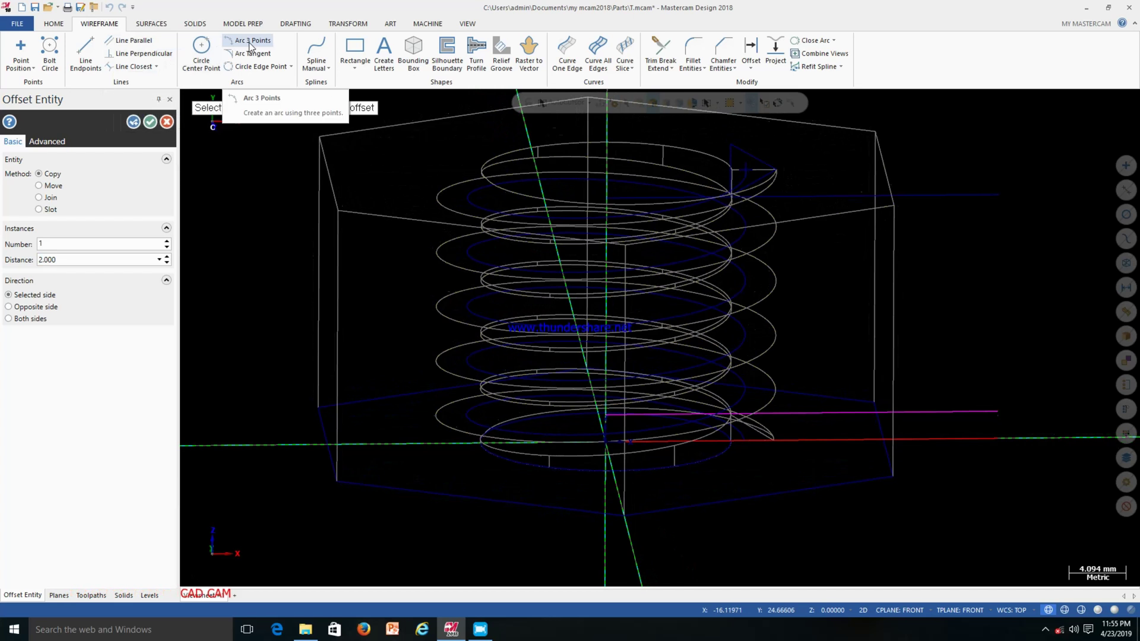
left_click(464, 27)
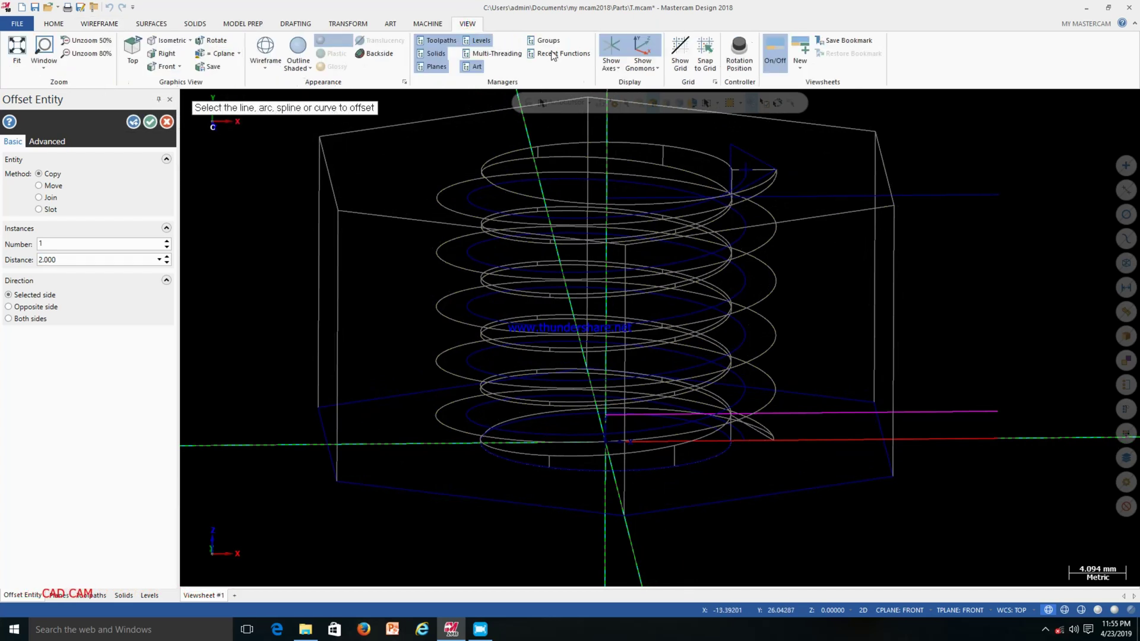
left_click(162, 67)
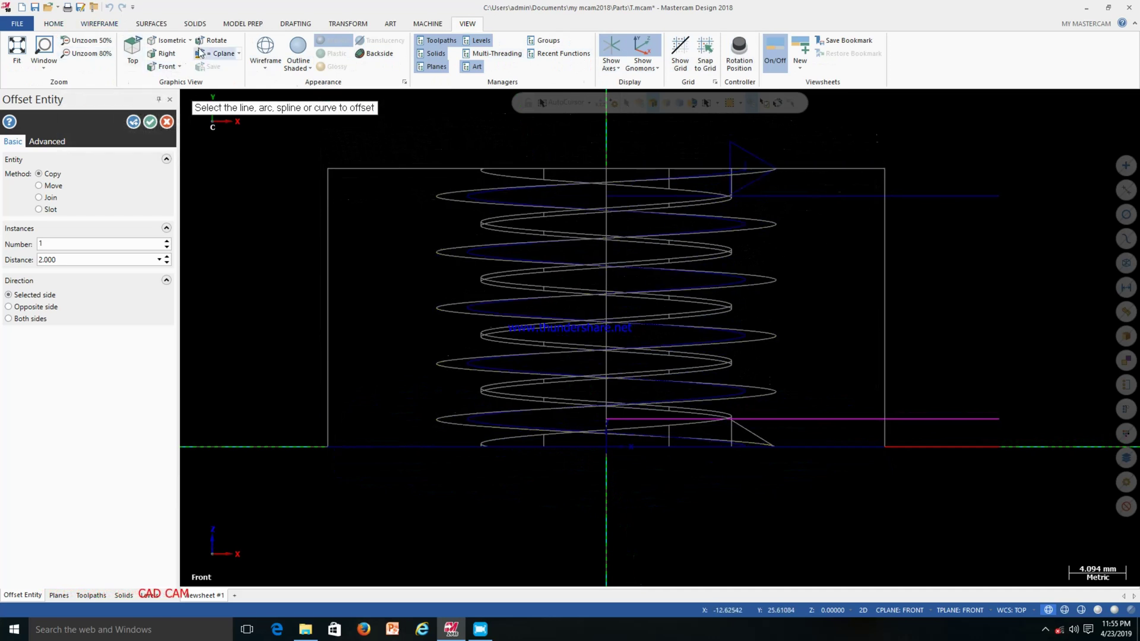
left_click(99, 24)
Start a line on the centre axis, then abandon it.
left_click(86, 52)
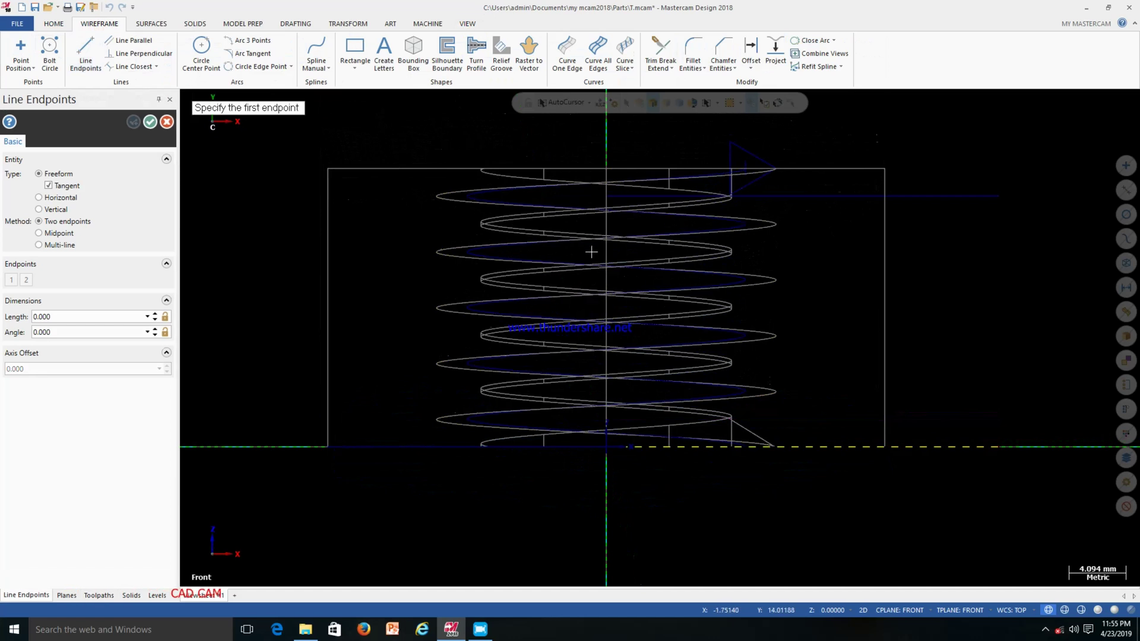
left_click(608, 194)
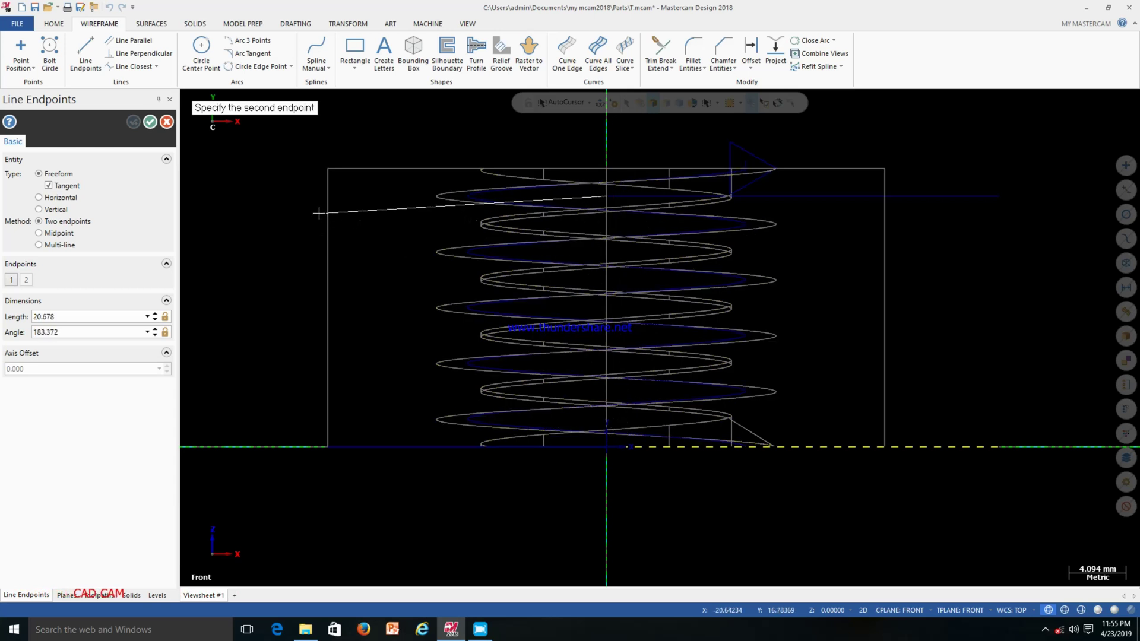
left_click(167, 121)
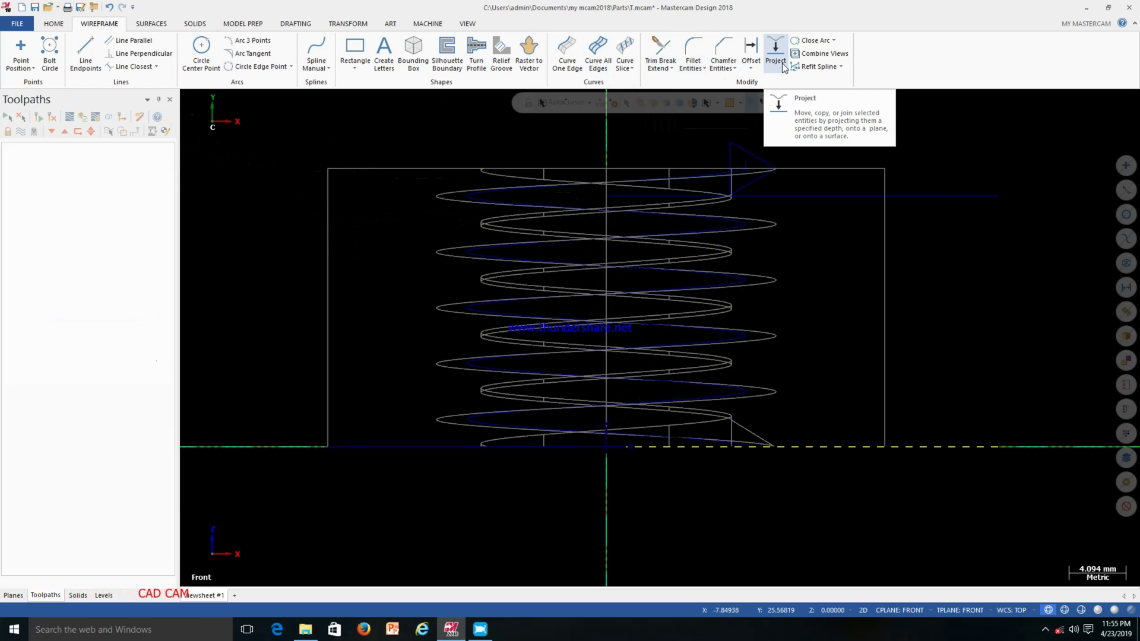
Offset a new copy of the base line 2 mm above it.
left_click(750, 50)
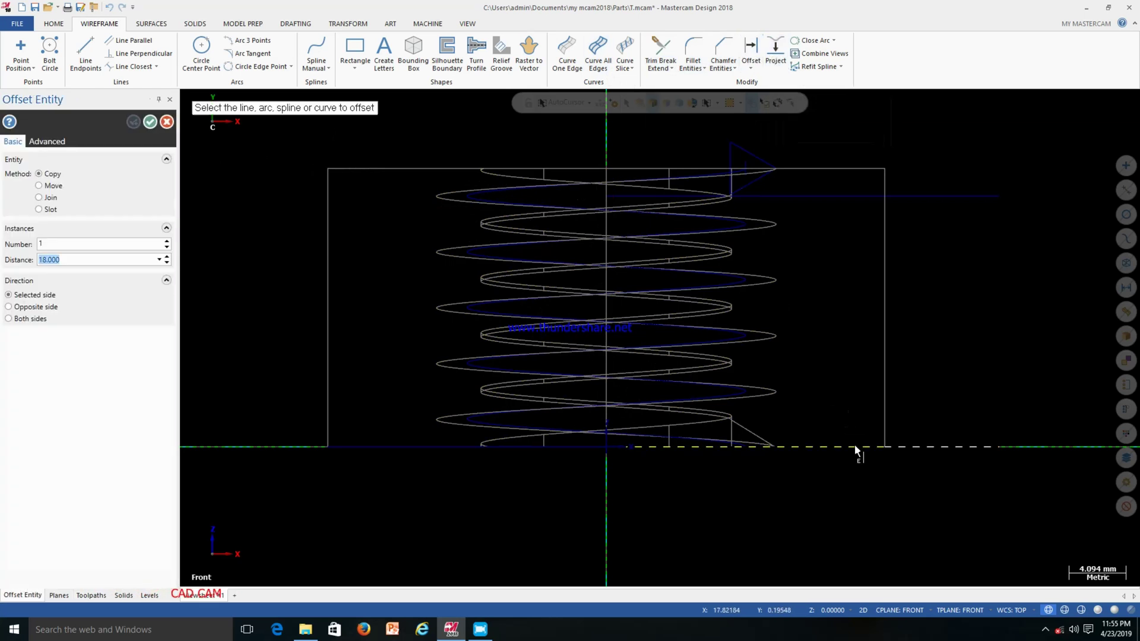
left_click(963, 446)
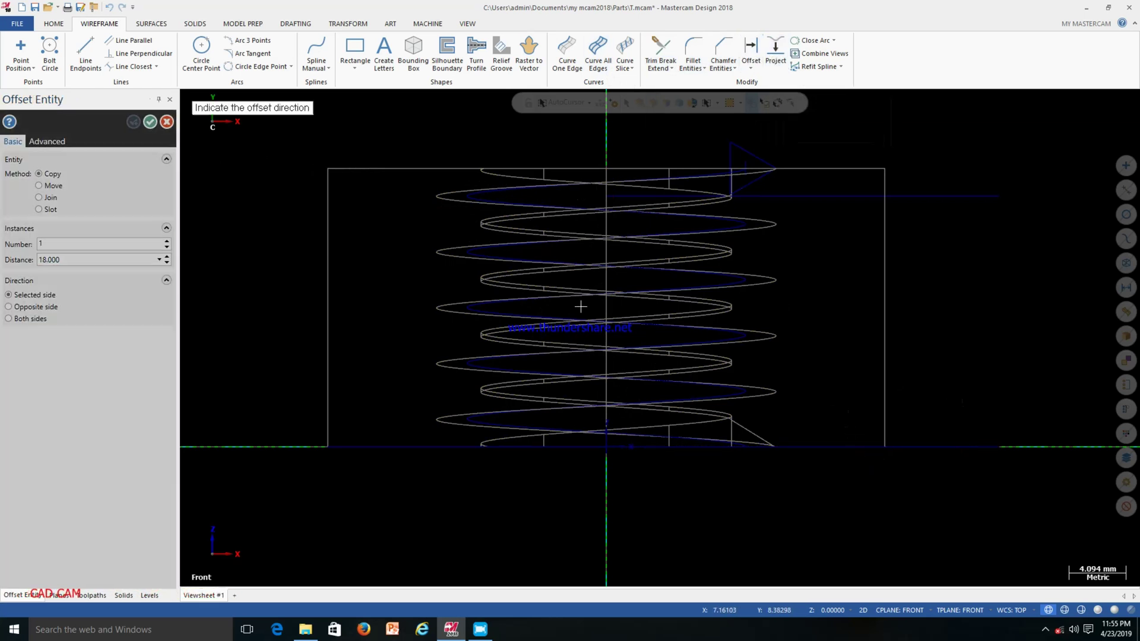
left_click(193, 136)
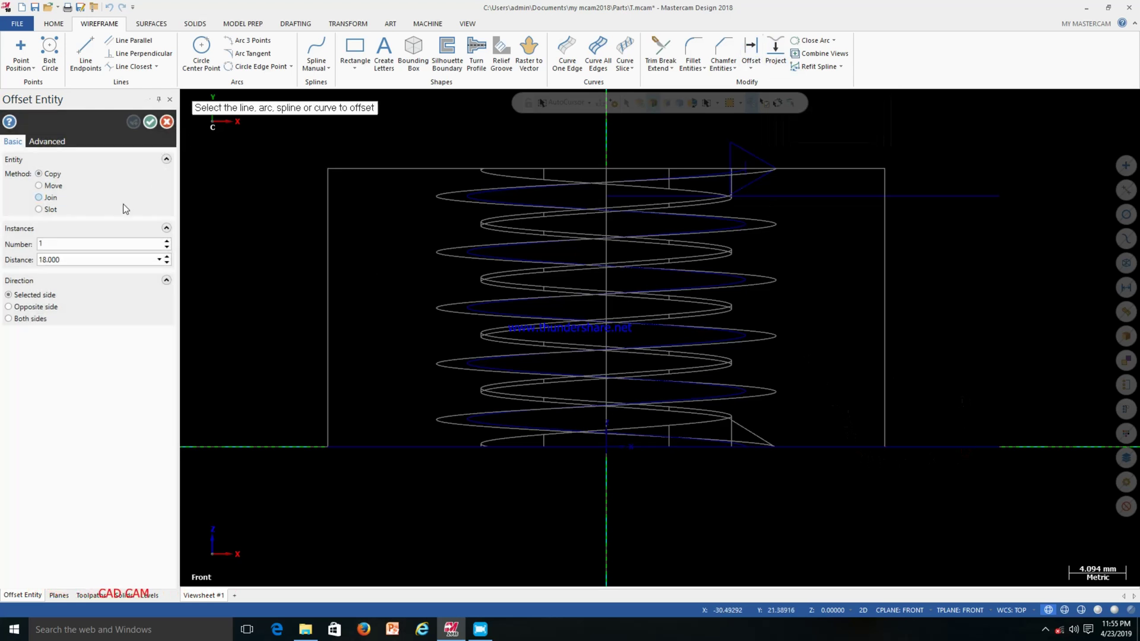
type("2")
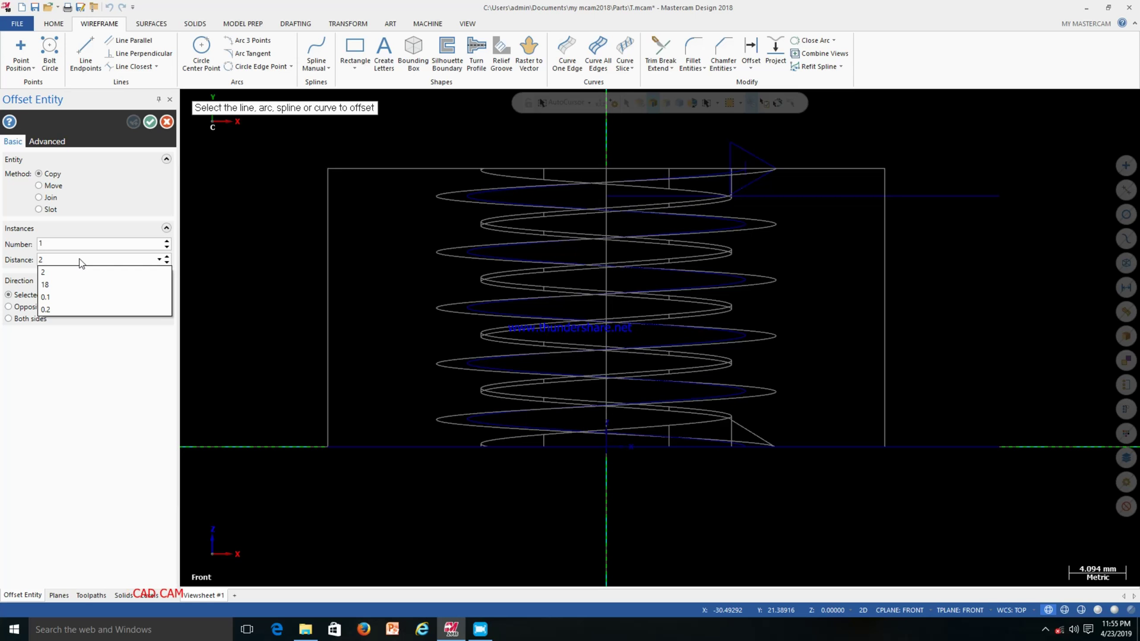
key("Return")
left_click(966, 445)
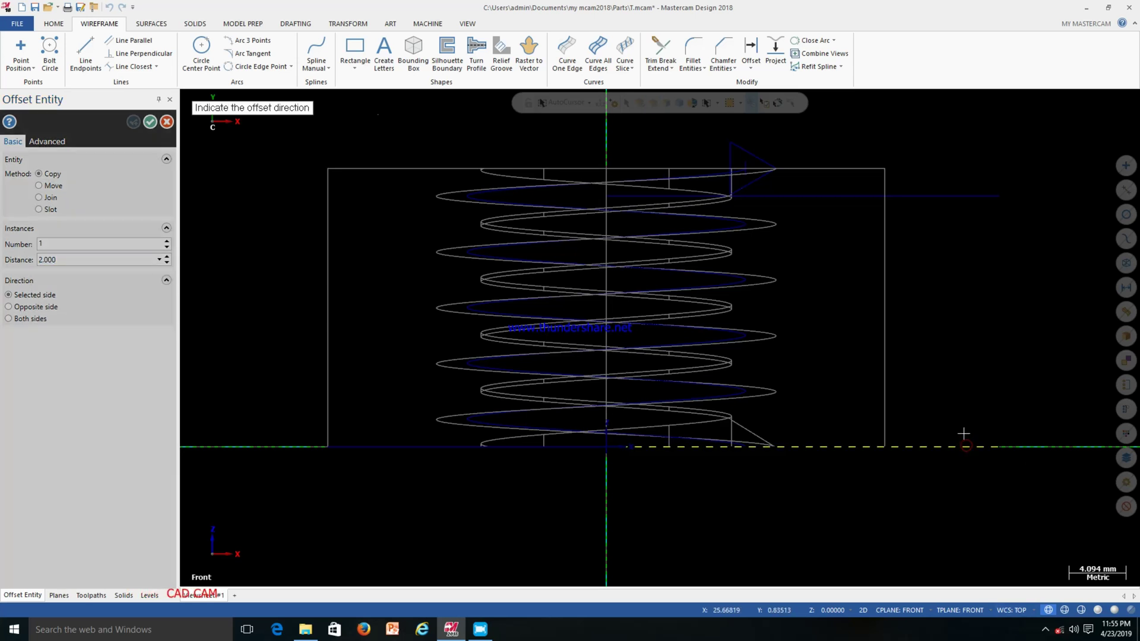
left_click(963, 421)
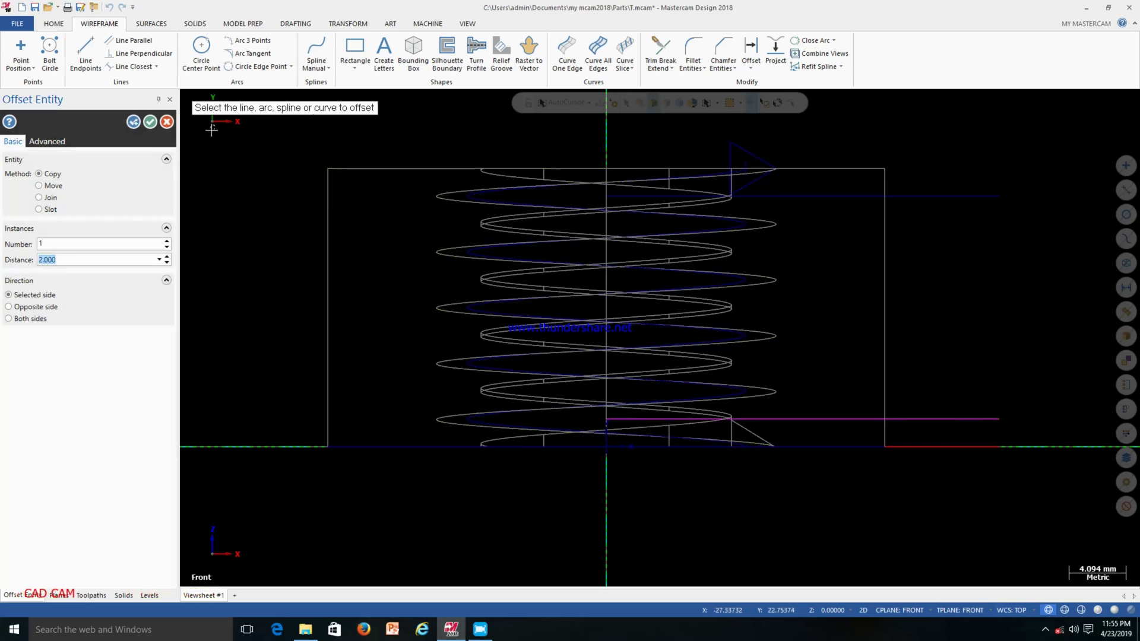
left_click(150, 122)
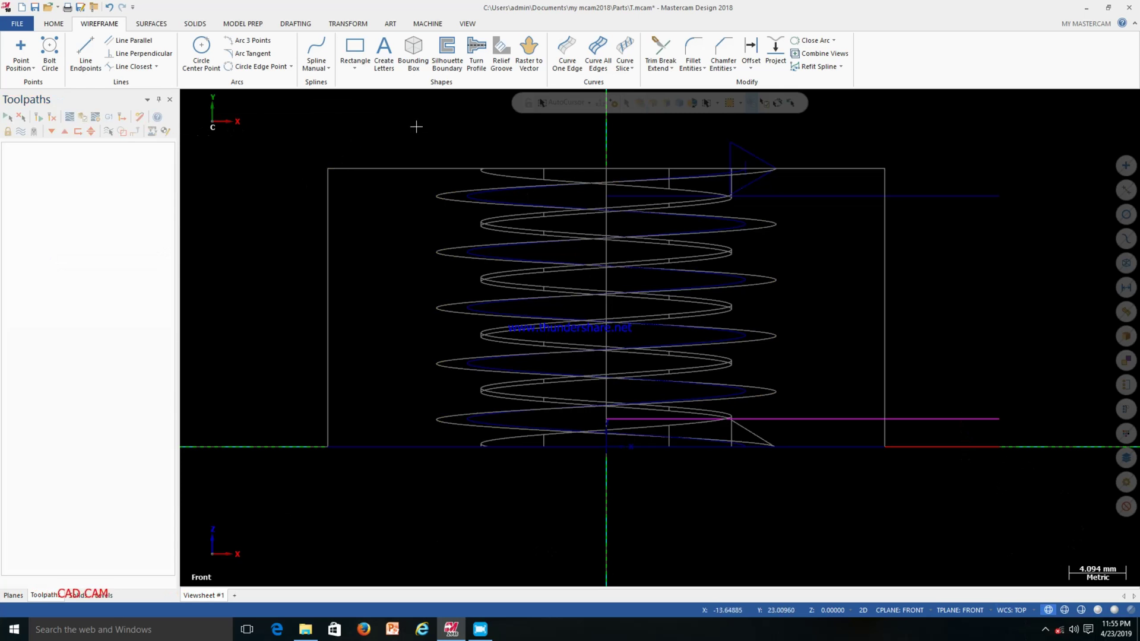
left_click(84, 51)
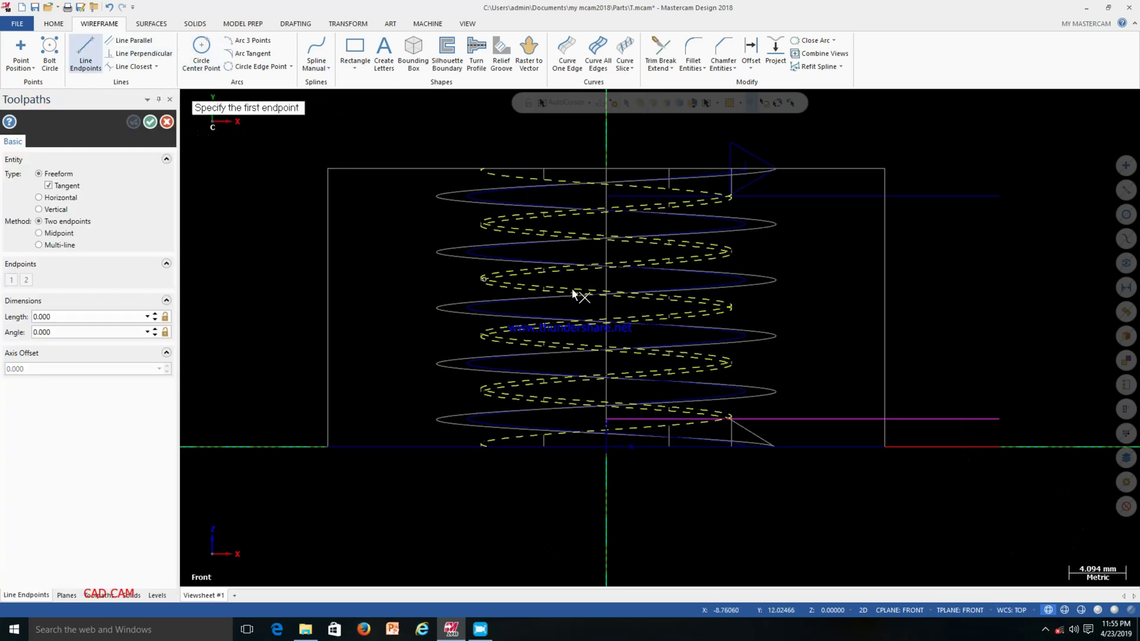
Draw a 16 mm vertical line down the axis and a right-side vertical line to the magenta line.
left_click(605, 195)
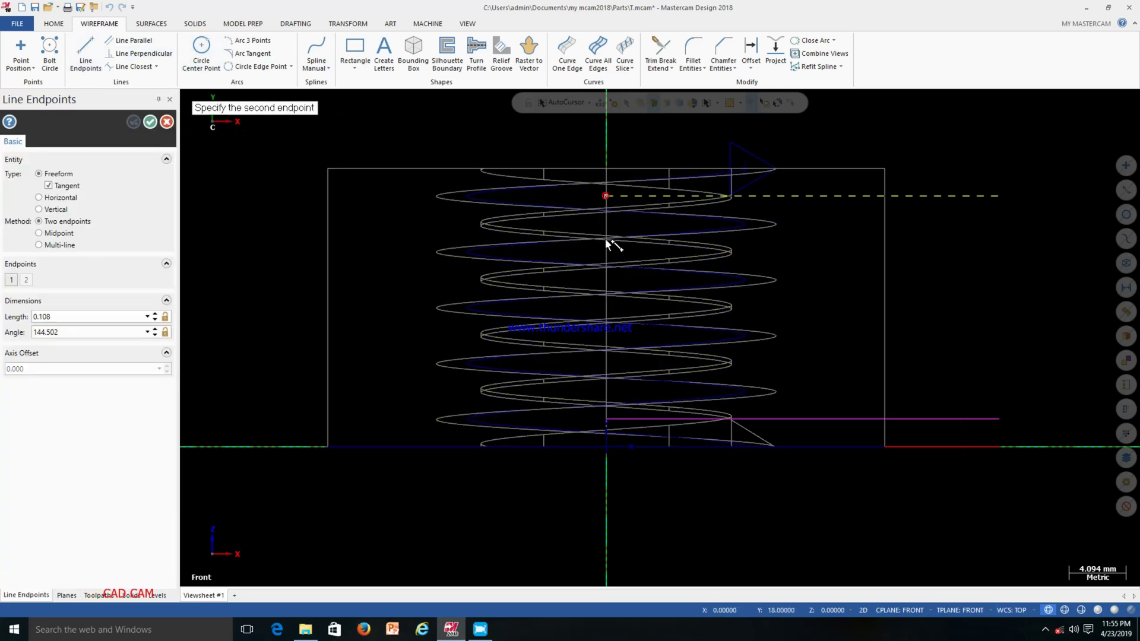
left_click(611, 419)
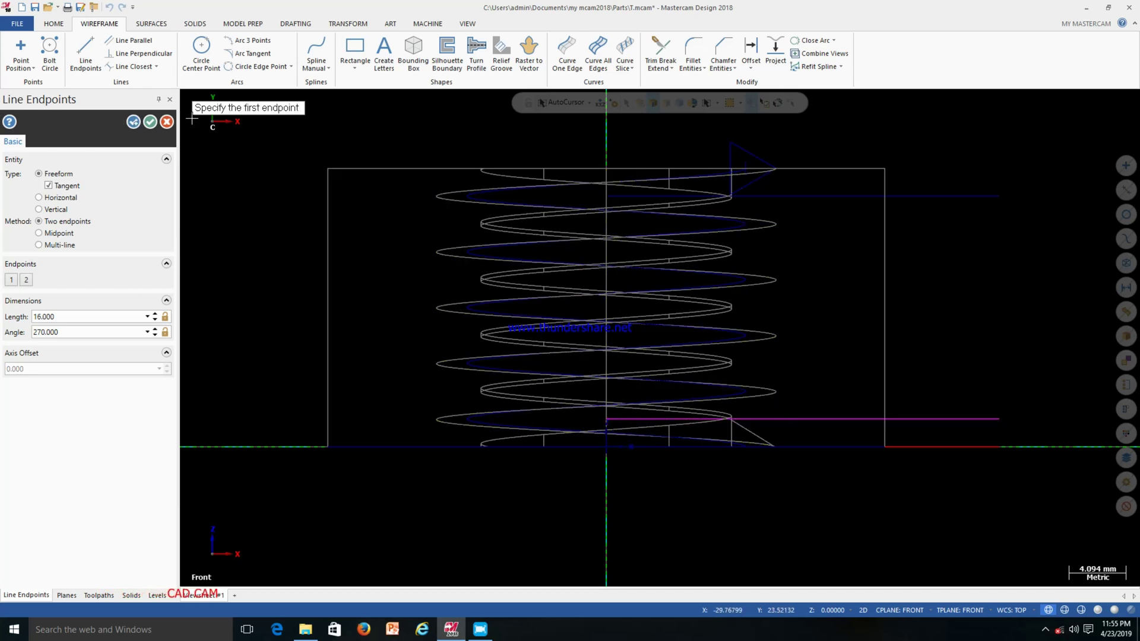
left_click(150, 121)
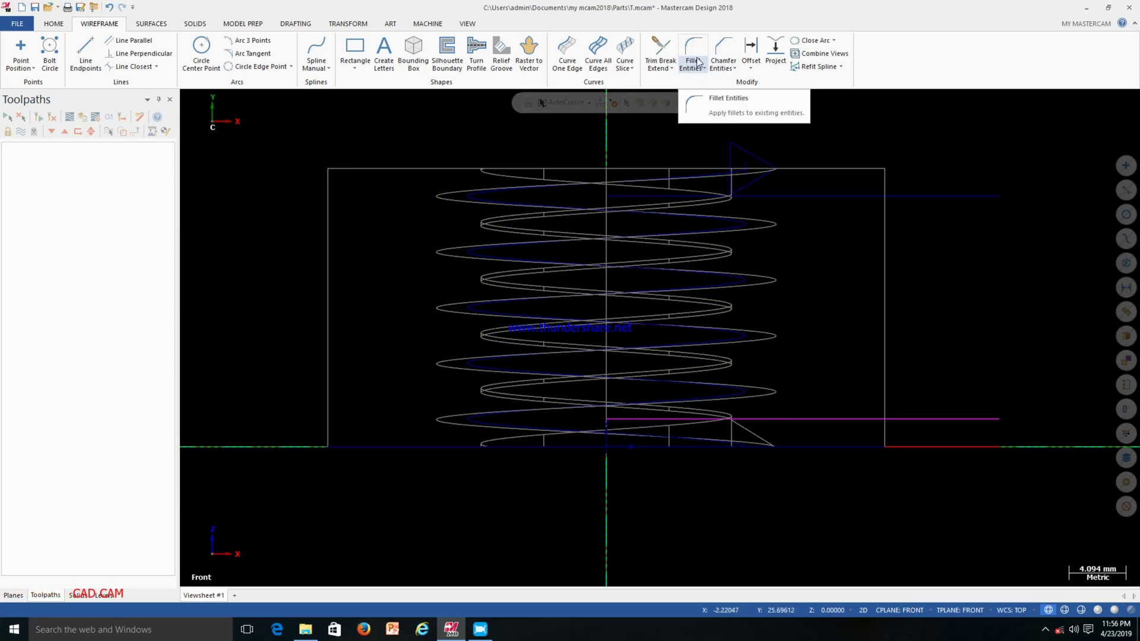
left_click(85, 52)
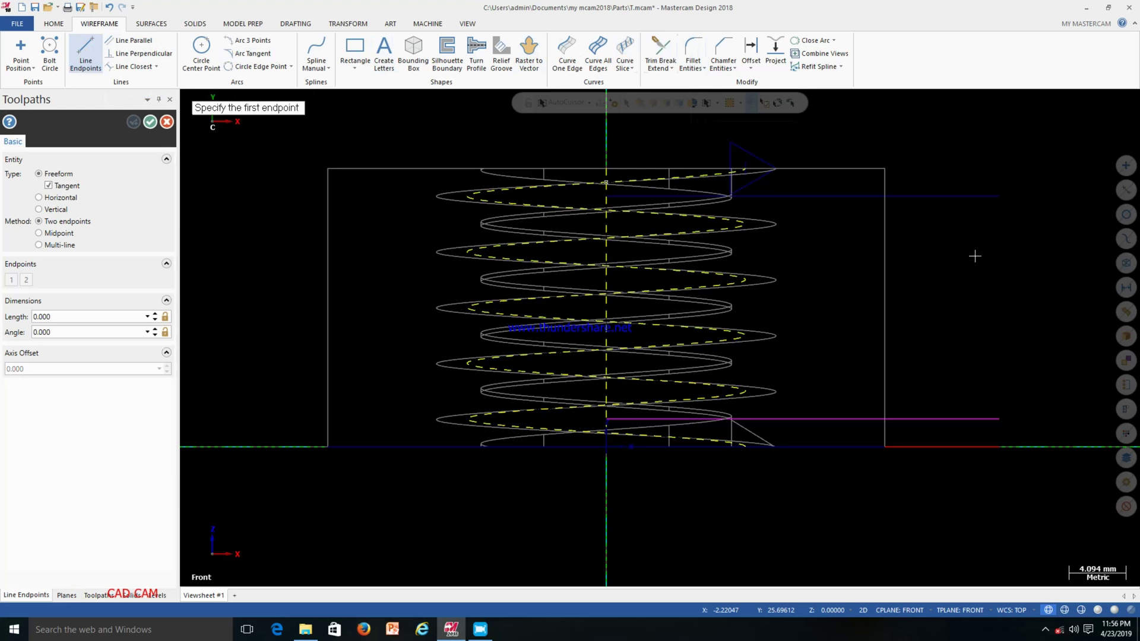
left_click(906, 179)
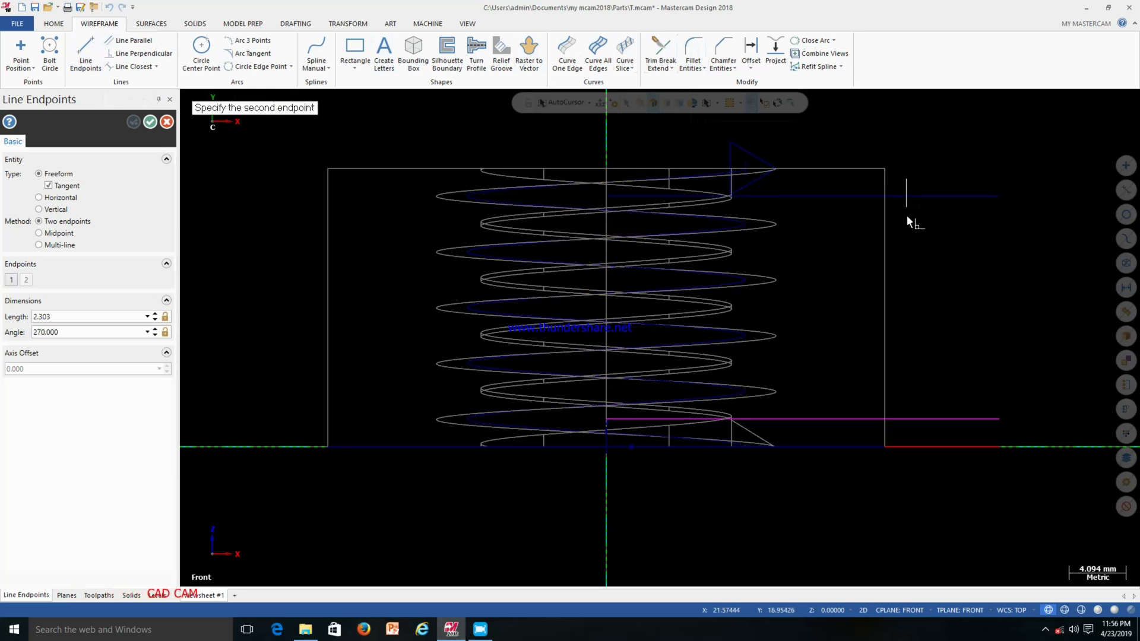
left_click(913, 428)
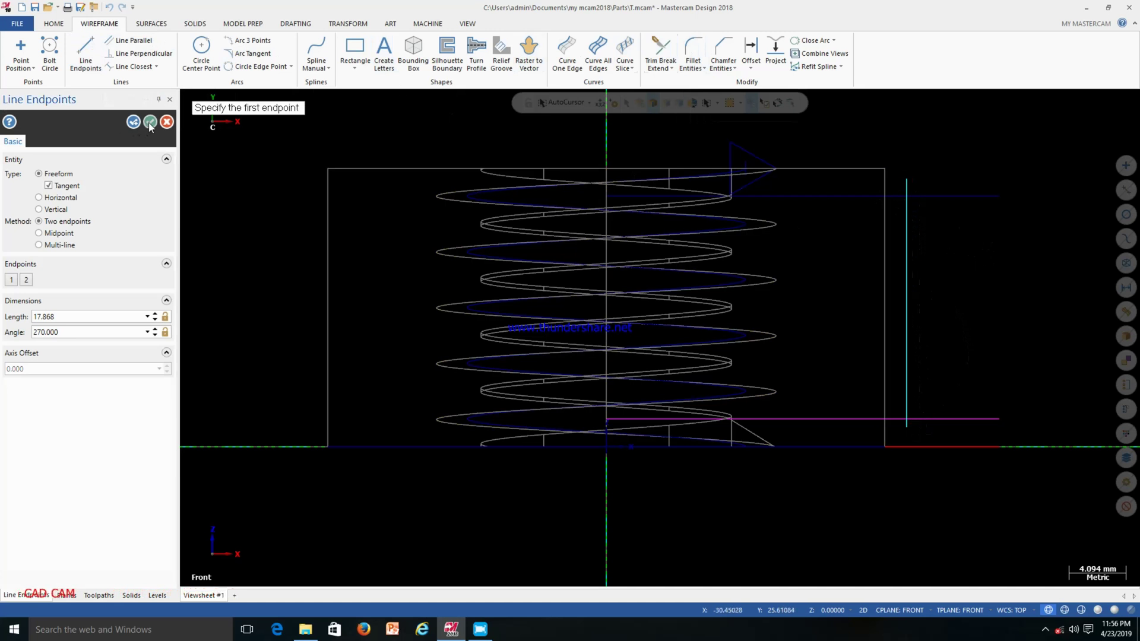
left_click(151, 122)
Trim the right vertical line and the magenta line to each other.
left_click(671, 68)
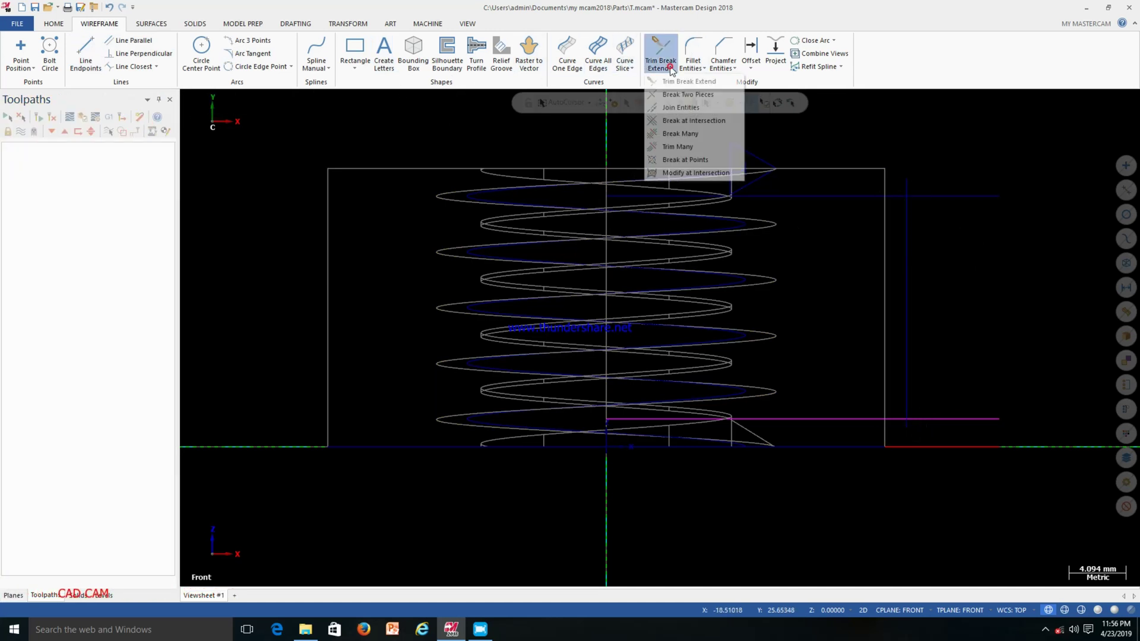
left_click(683, 81)
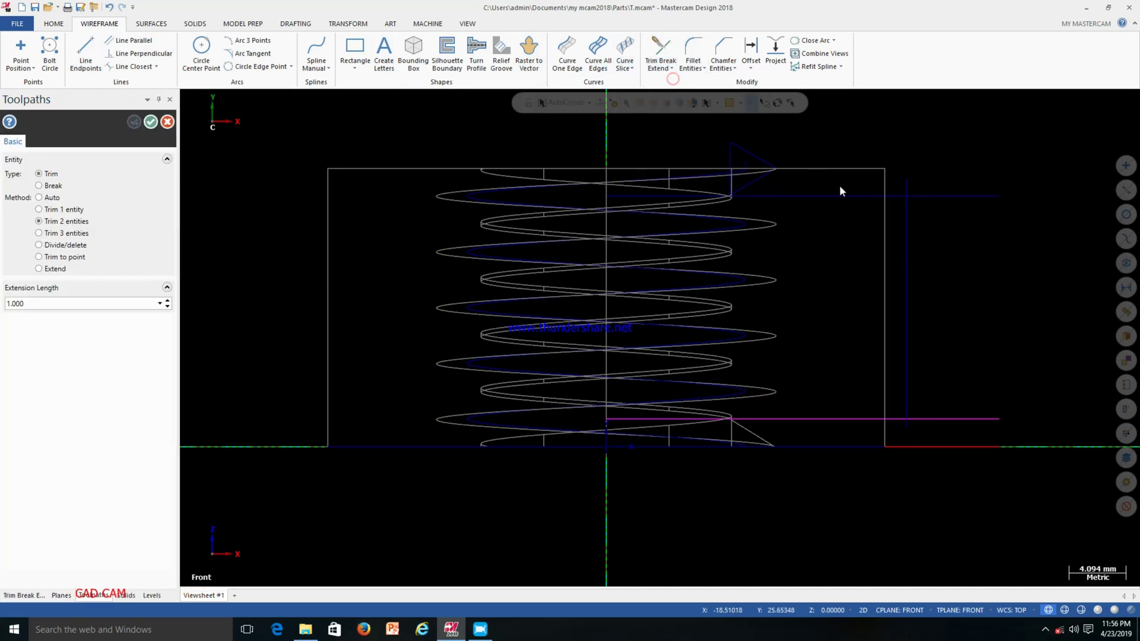
left_click(897, 197)
left_click(843, 418)
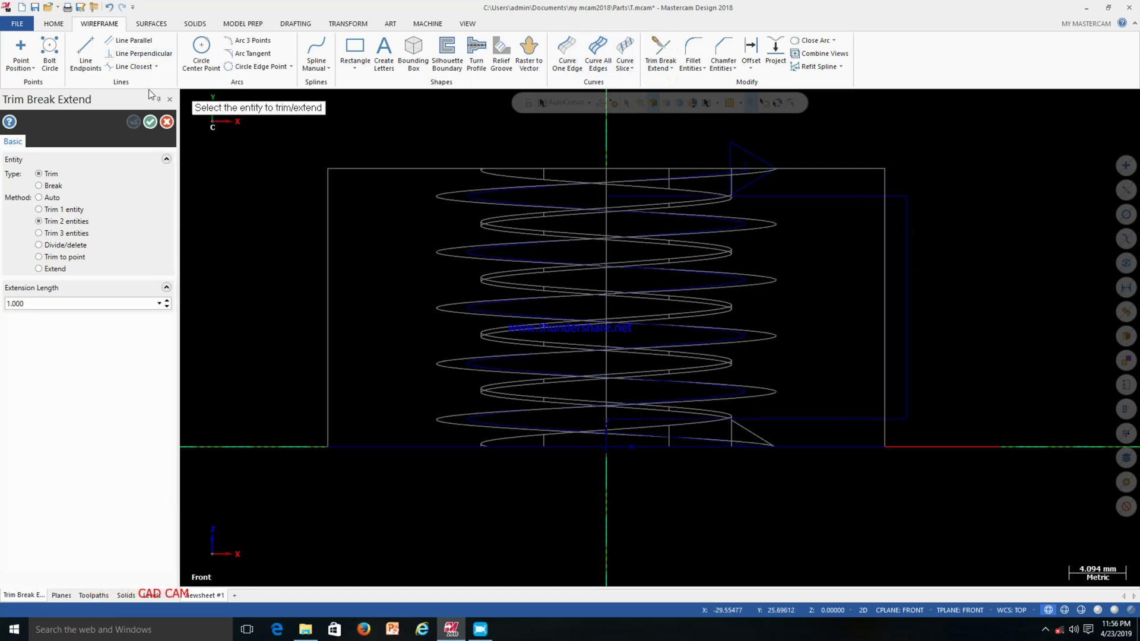
left_click(149, 122)
Make a first chamfer on the profile's top-right corner.
left_click(722, 48)
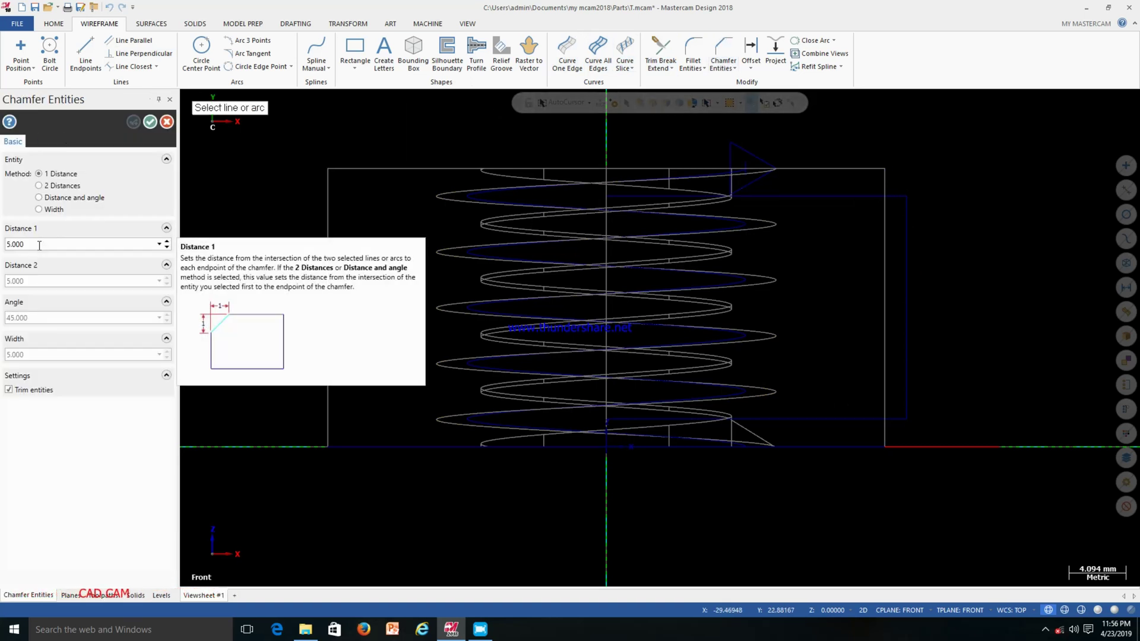
left_click(150, 122)
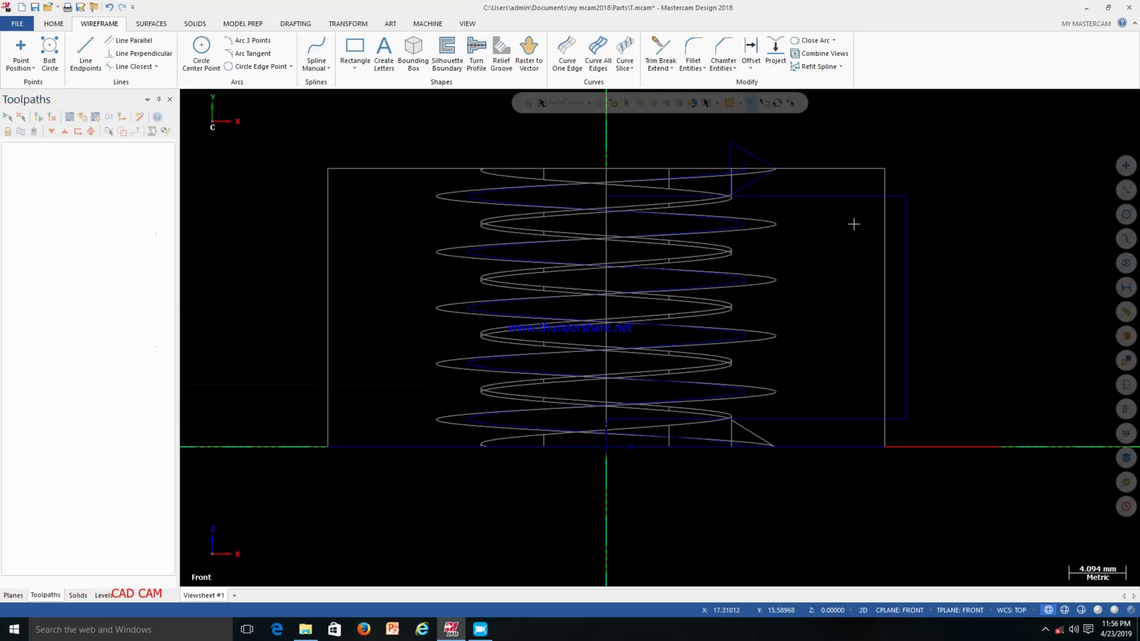
left_click(906, 239)
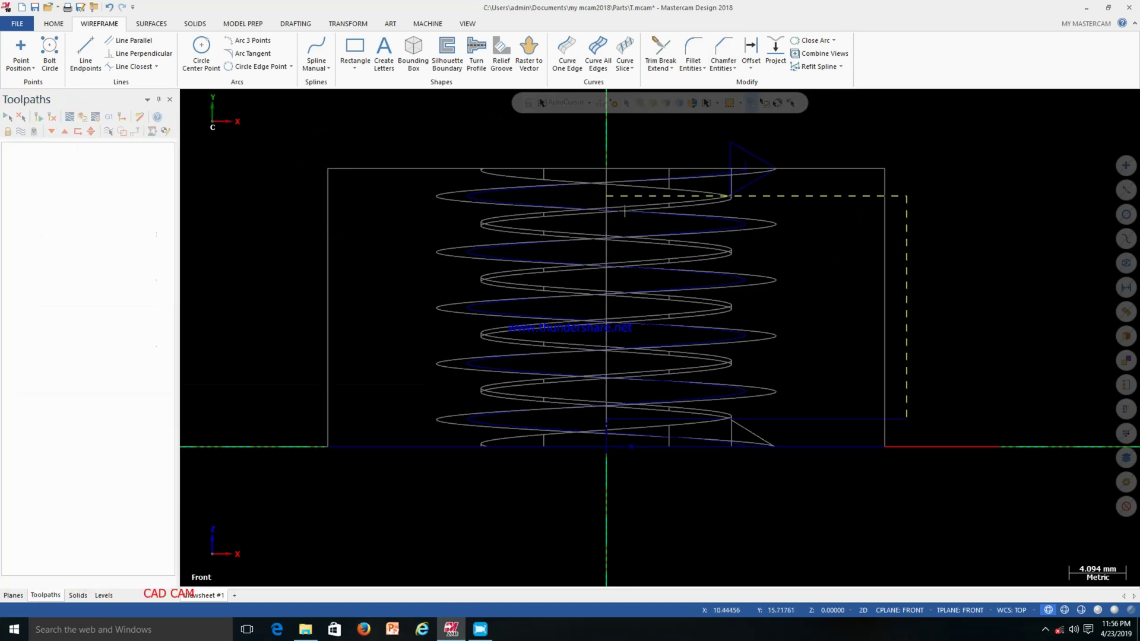
left_click(721, 51)
double_click(28, 244)
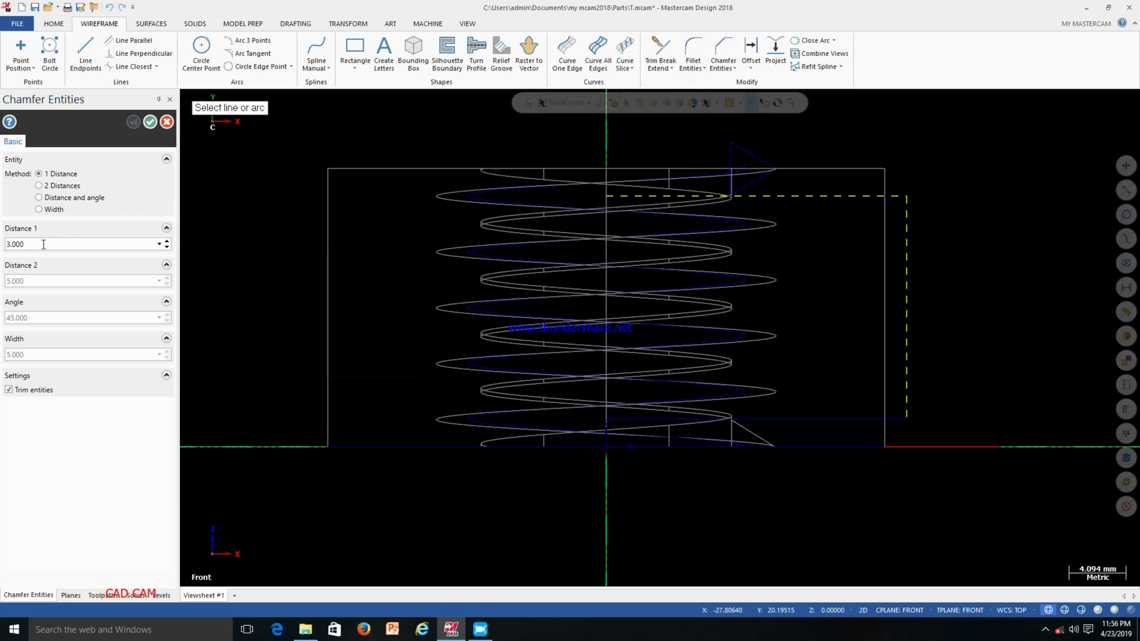
left_click(865, 196)
left_click(907, 227)
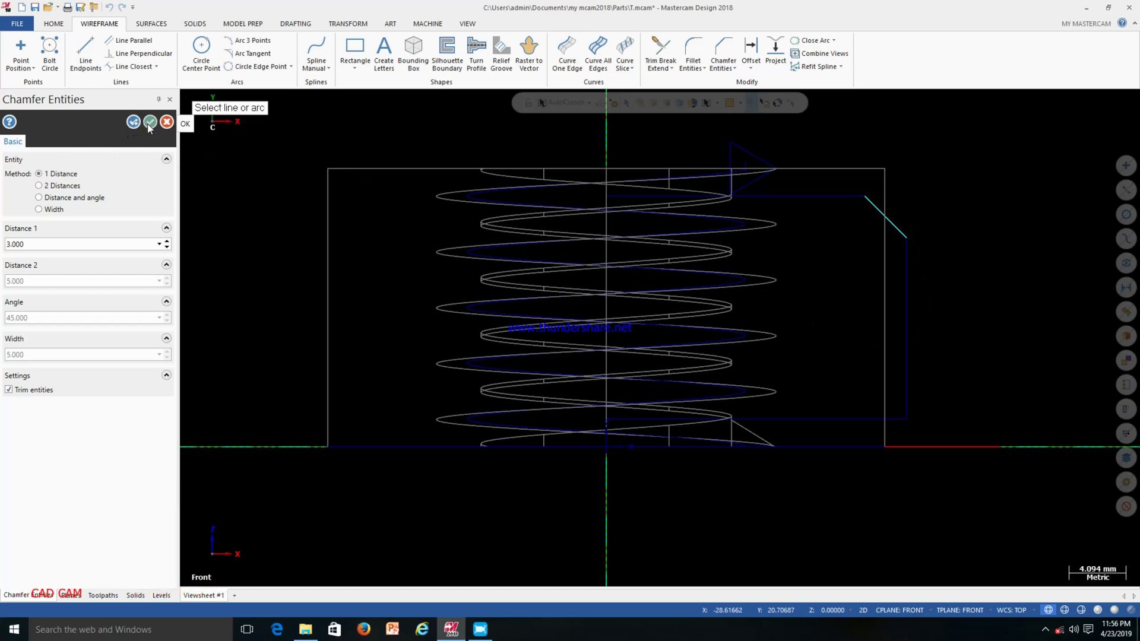
left_click(149, 123)
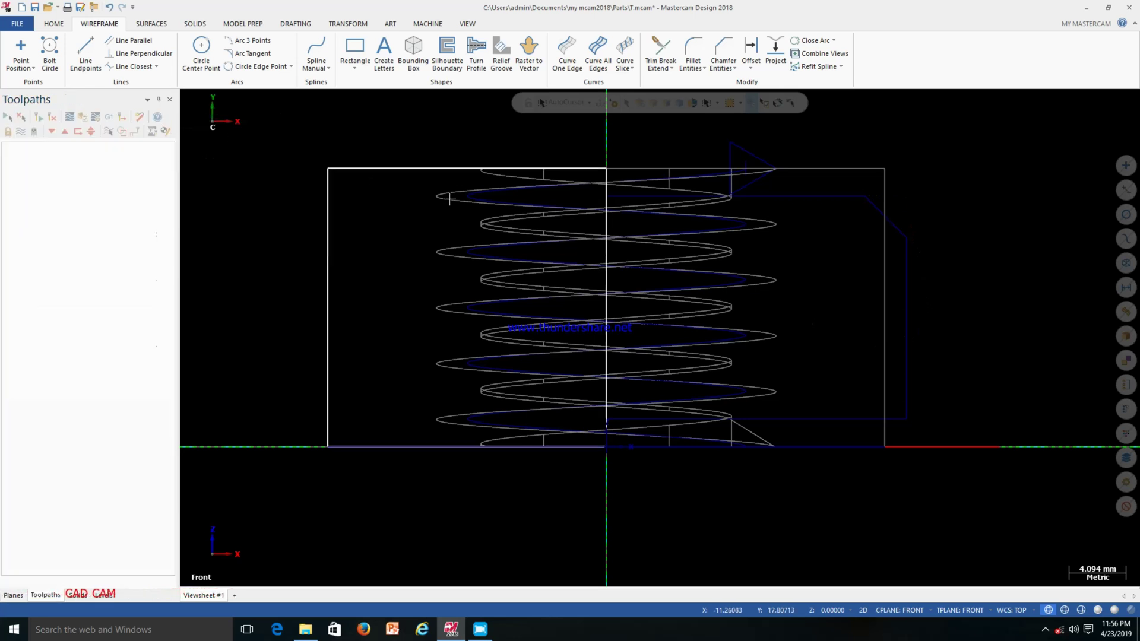
Chamfer the top-right and bottom-right profile corners at 5 mm.
left_click(718, 63)
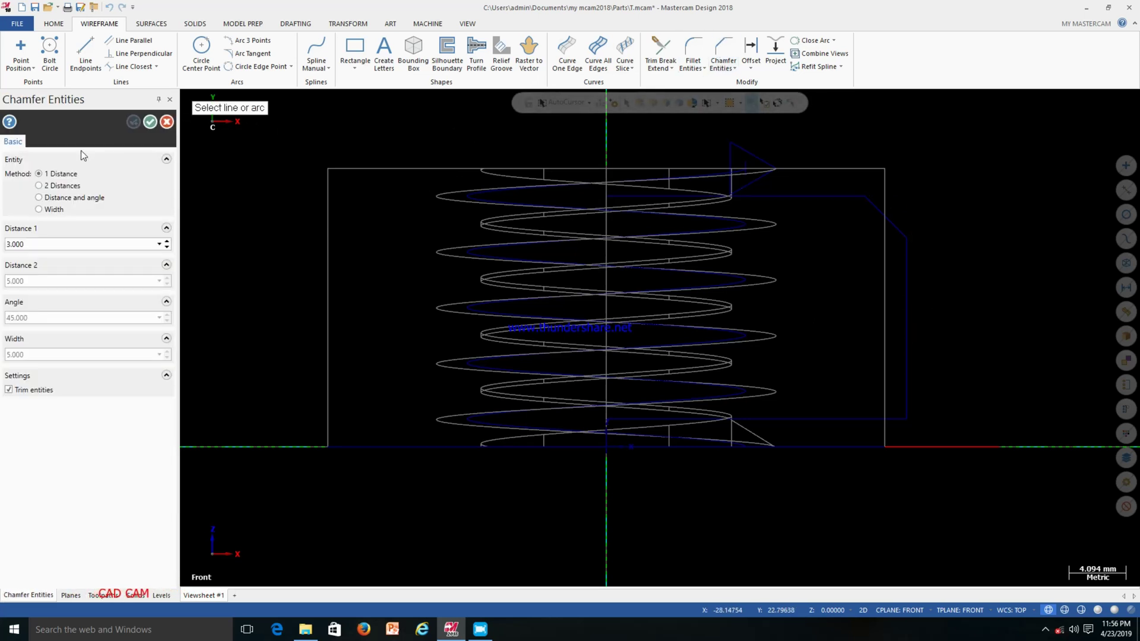
double_click(39, 244)
type("5.000")
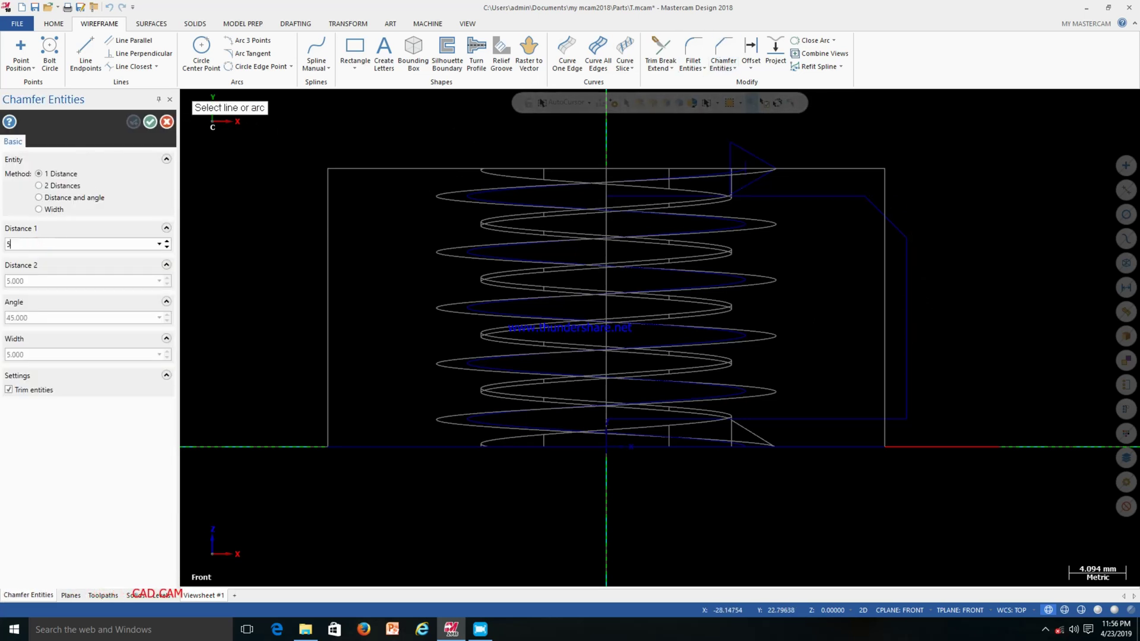
left_click(818, 196)
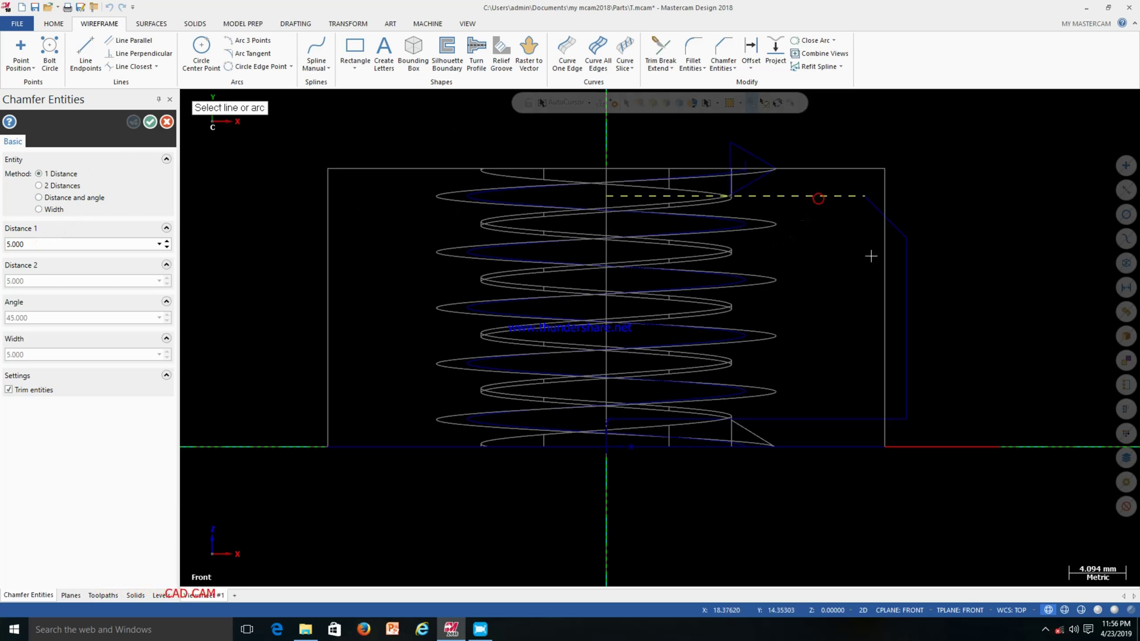
left_click(907, 276)
left_click(912, 301)
left_click(842, 423)
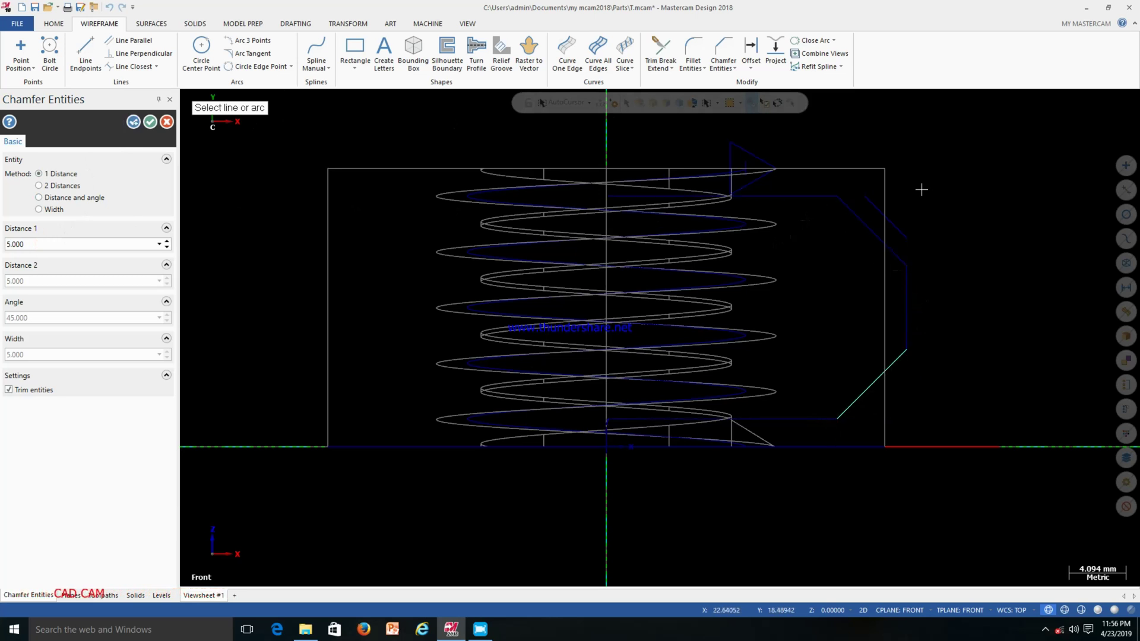
left_click(149, 122)
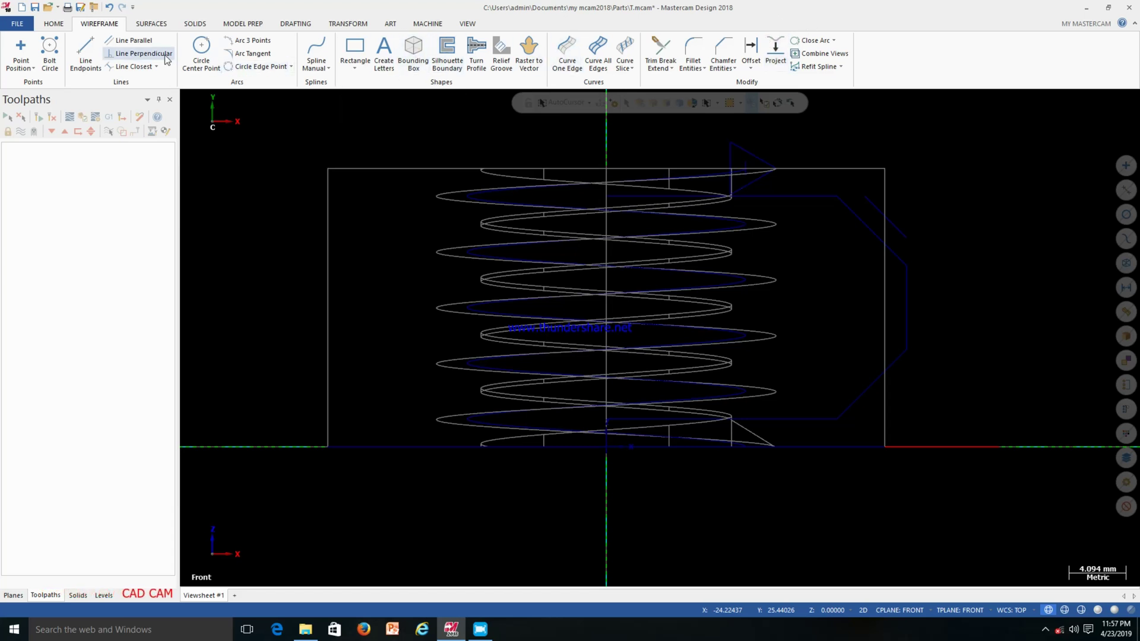
Draw a line up the axis and a horizontal line from its top to the right.
left_click(85, 52)
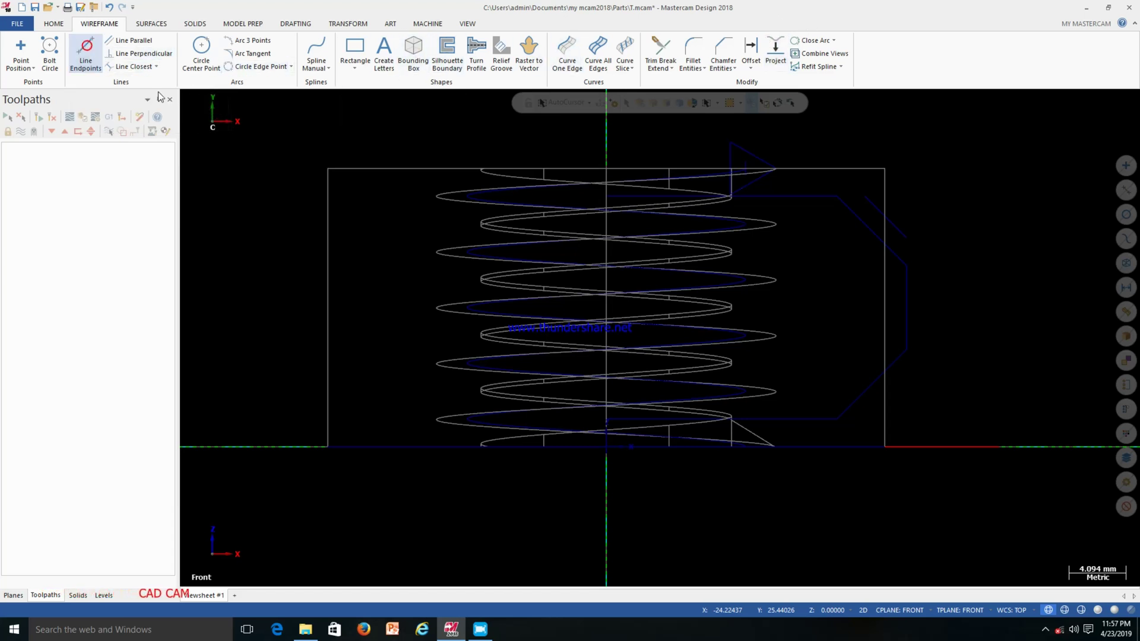
left_click(606, 194)
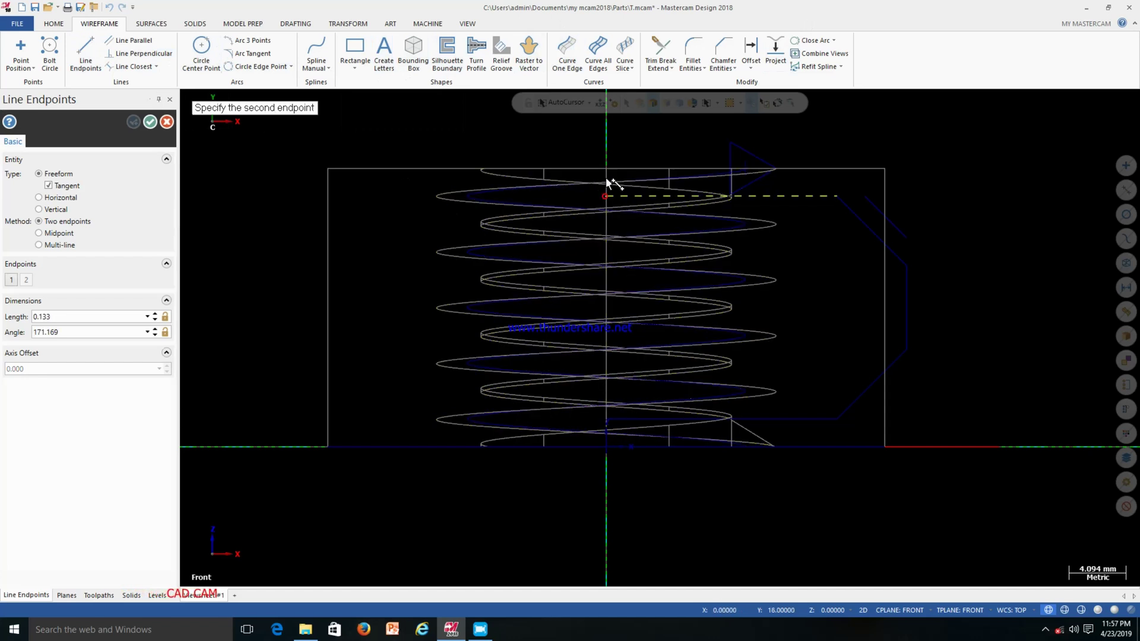
left_click(606, 120)
left_click(606, 120)
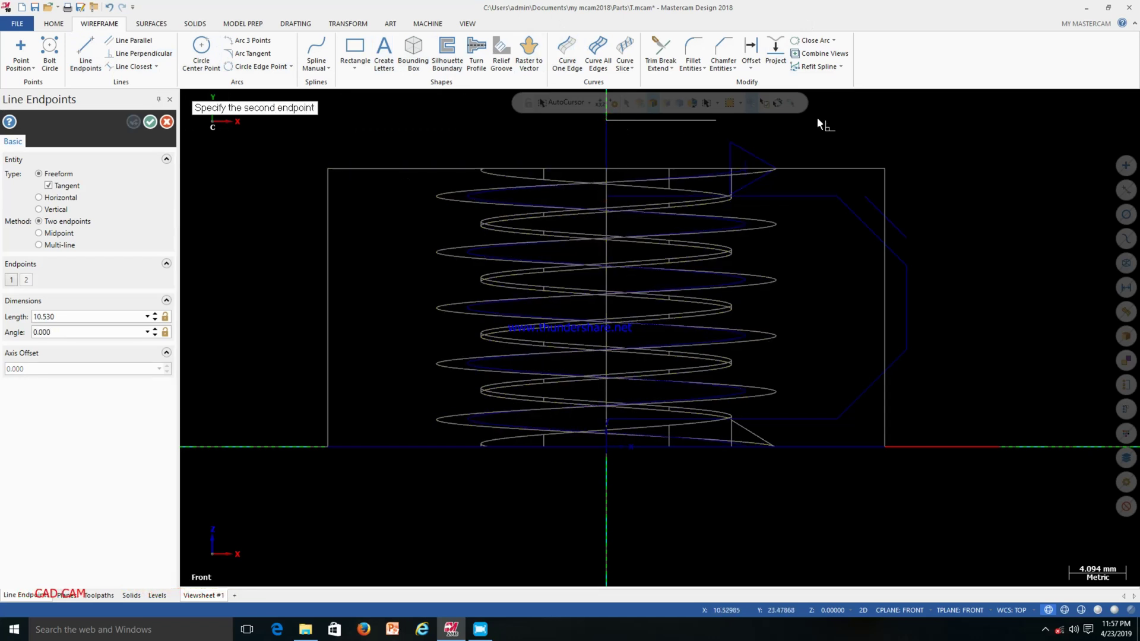
left_click(953, 119)
Draw the 27.420 mm right side, the bottom line, and a vertical line down the axis.
left_click(953, 120)
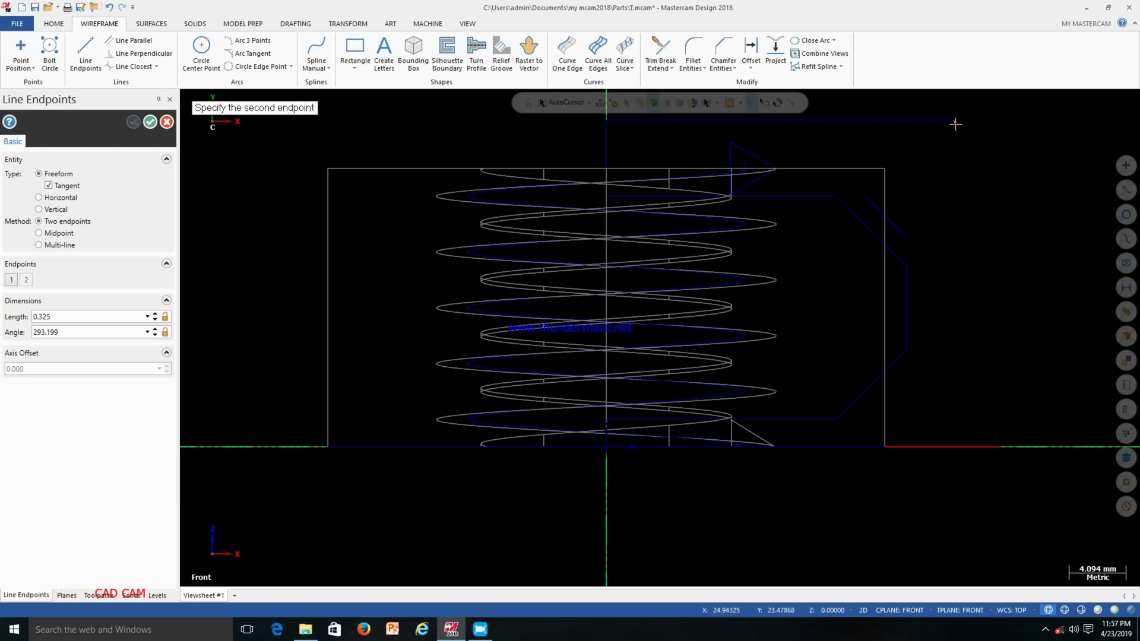
left_click(953, 502)
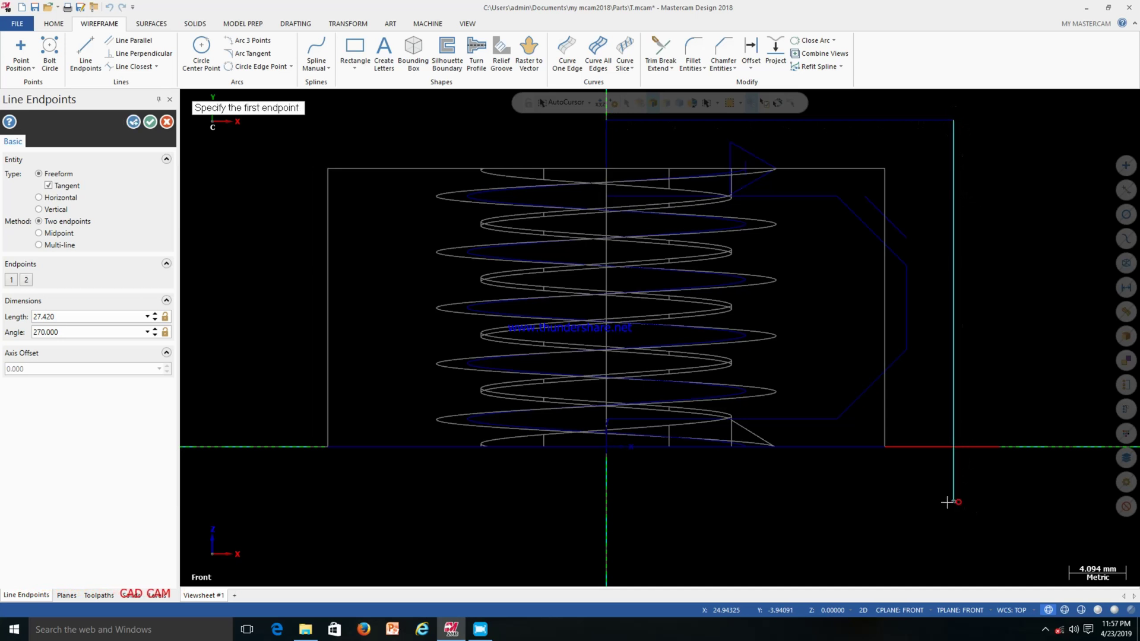
left_click(953, 504)
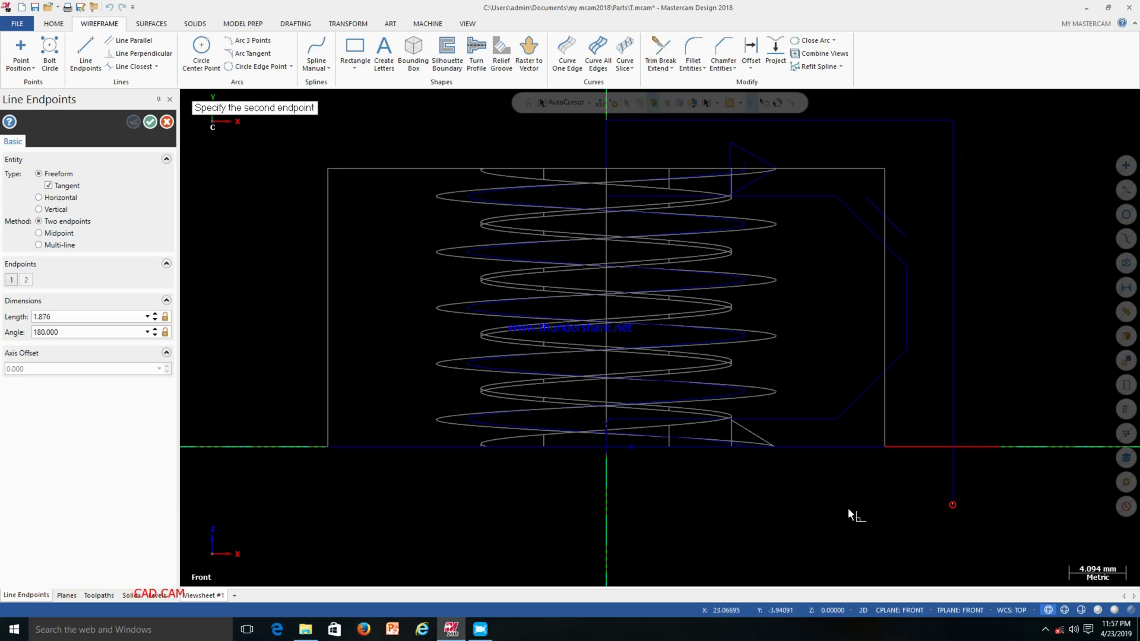
left_click(592, 501)
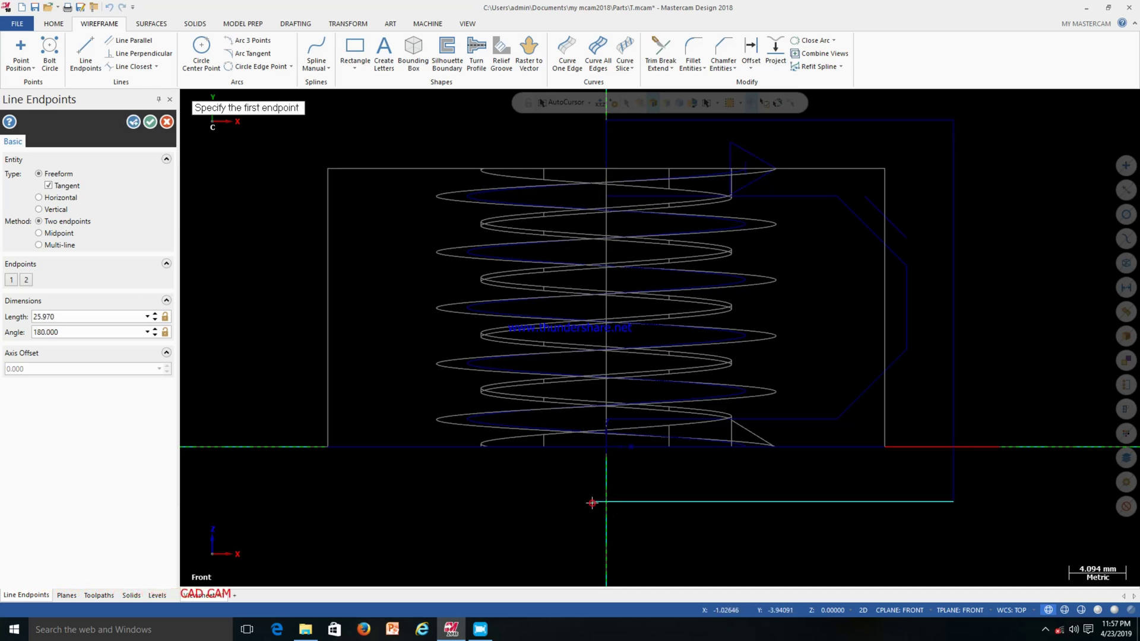
left_click(606, 419)
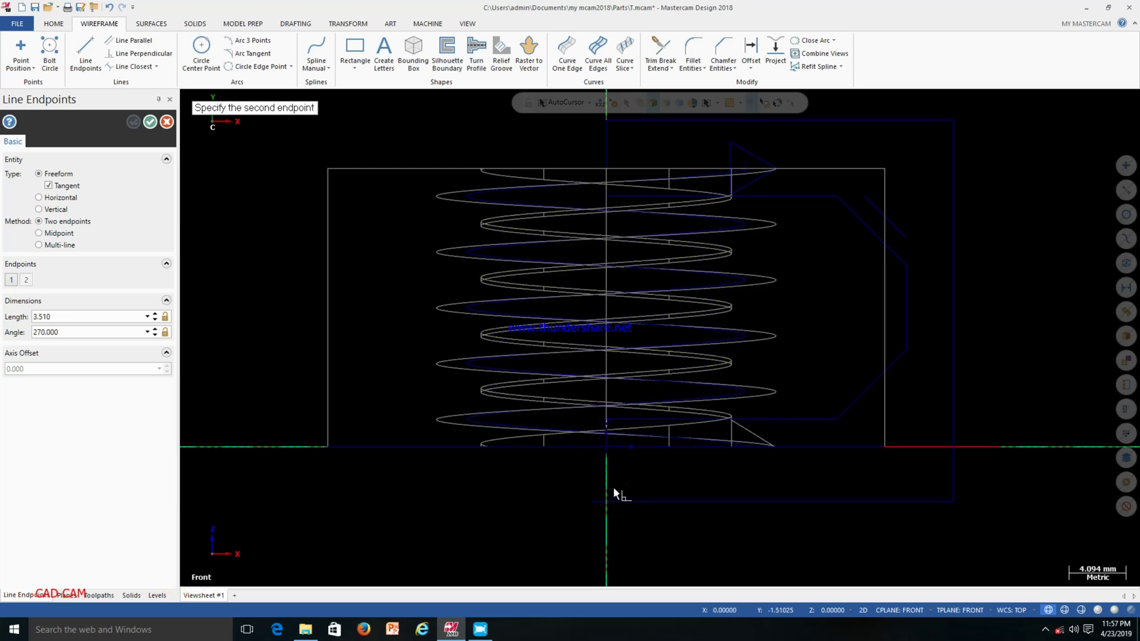
left_click(607, 519)
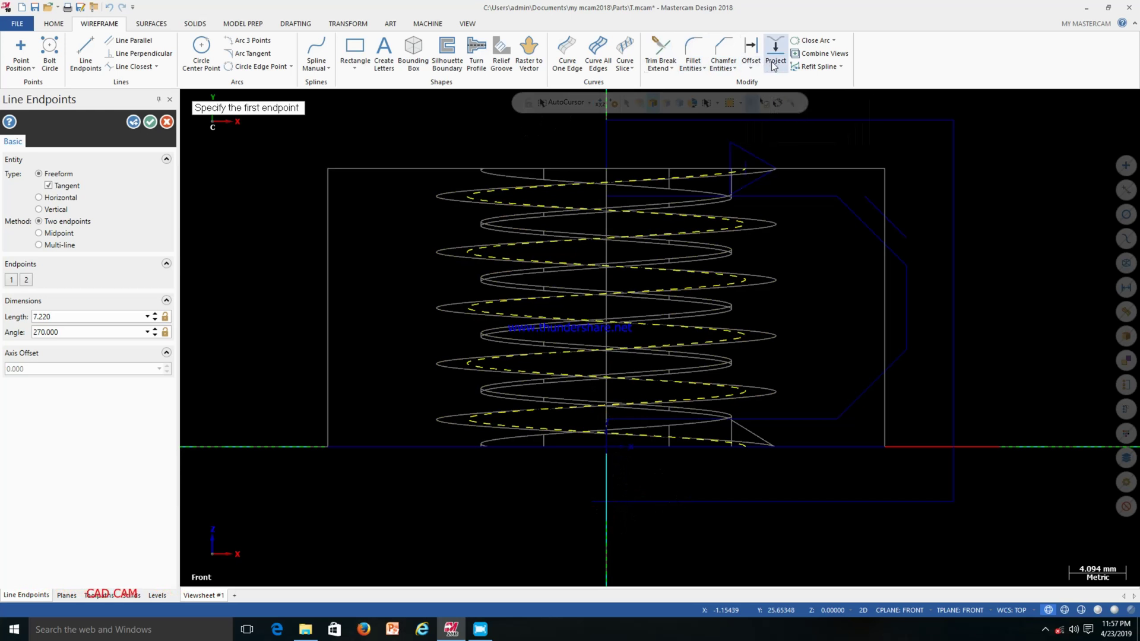
Open Trim Break Extend and cancel it without changing anything.
left_click(664, 69)
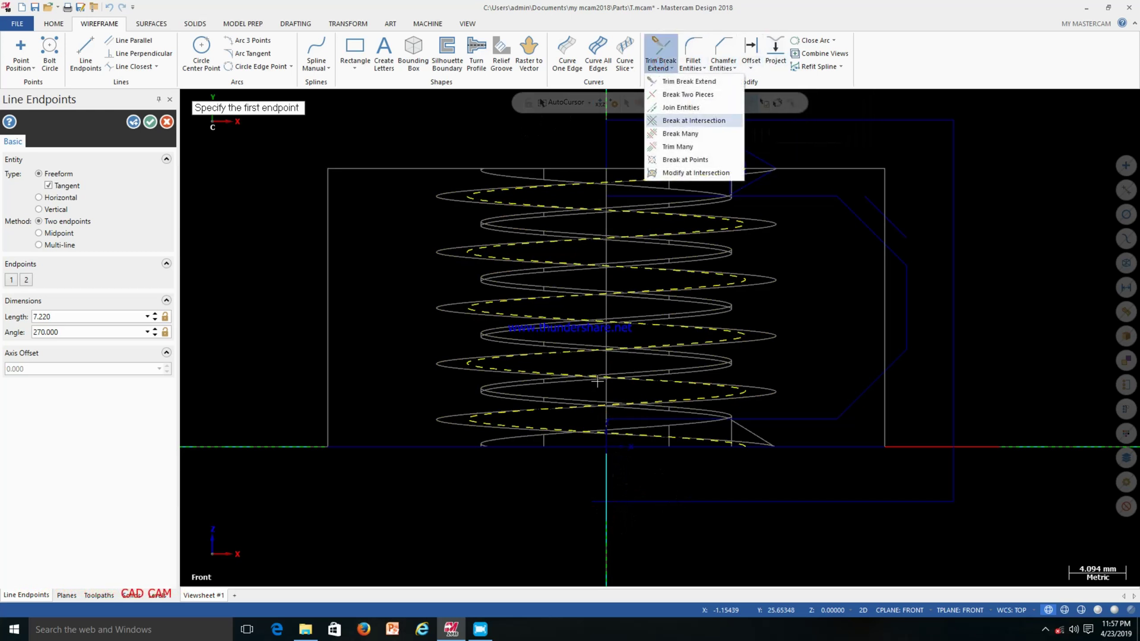
left_click(677, 82)
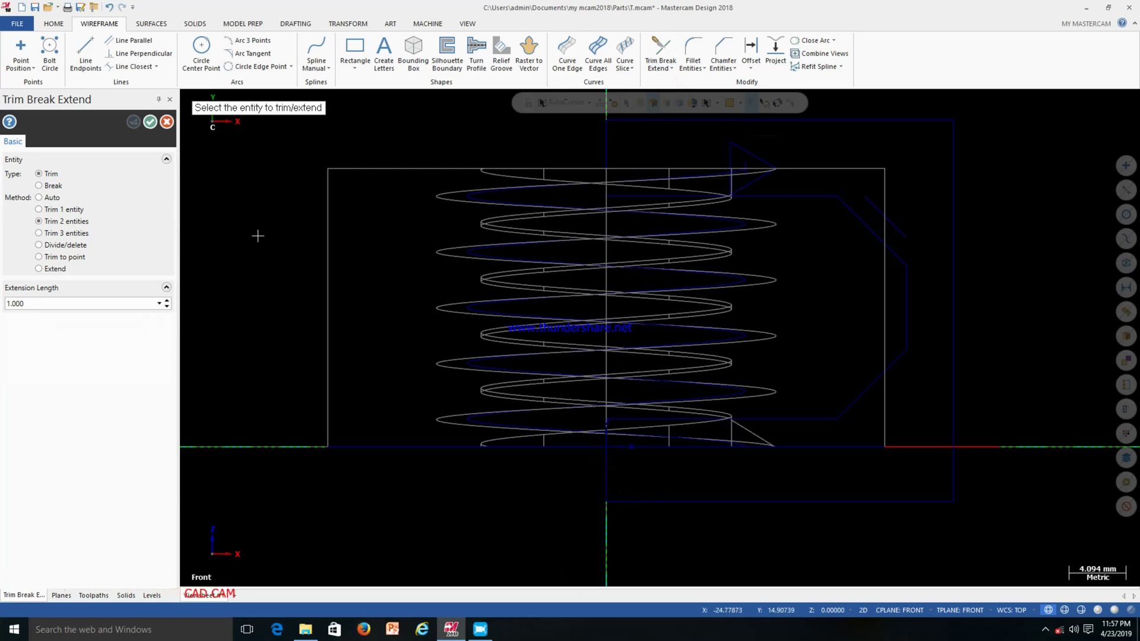
left_click(150, 122)
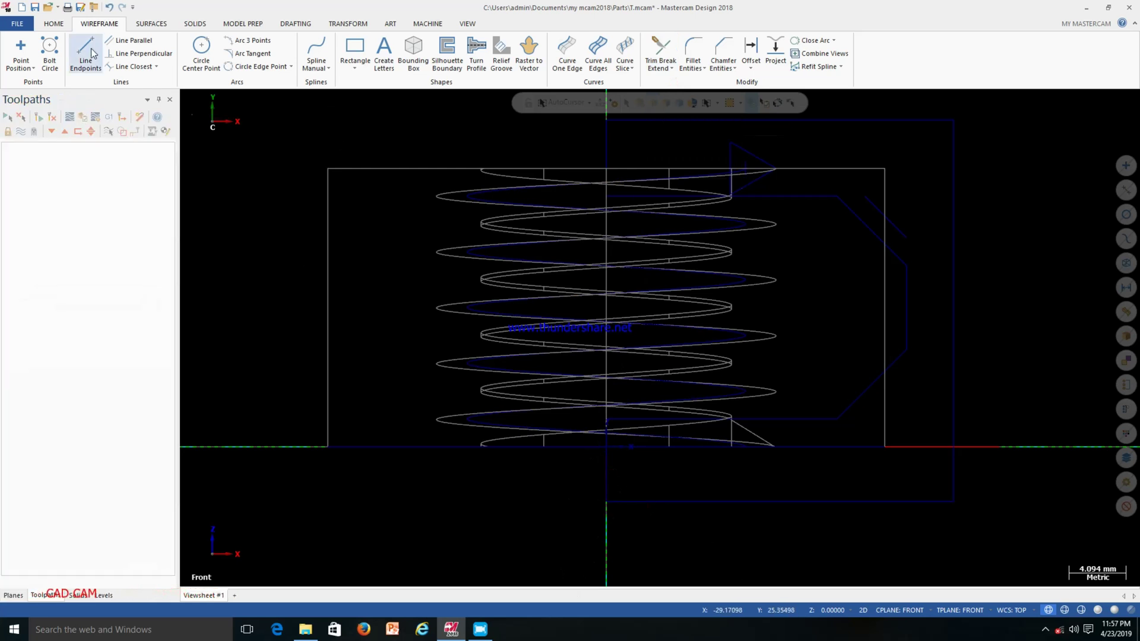
left_click(198, 26)
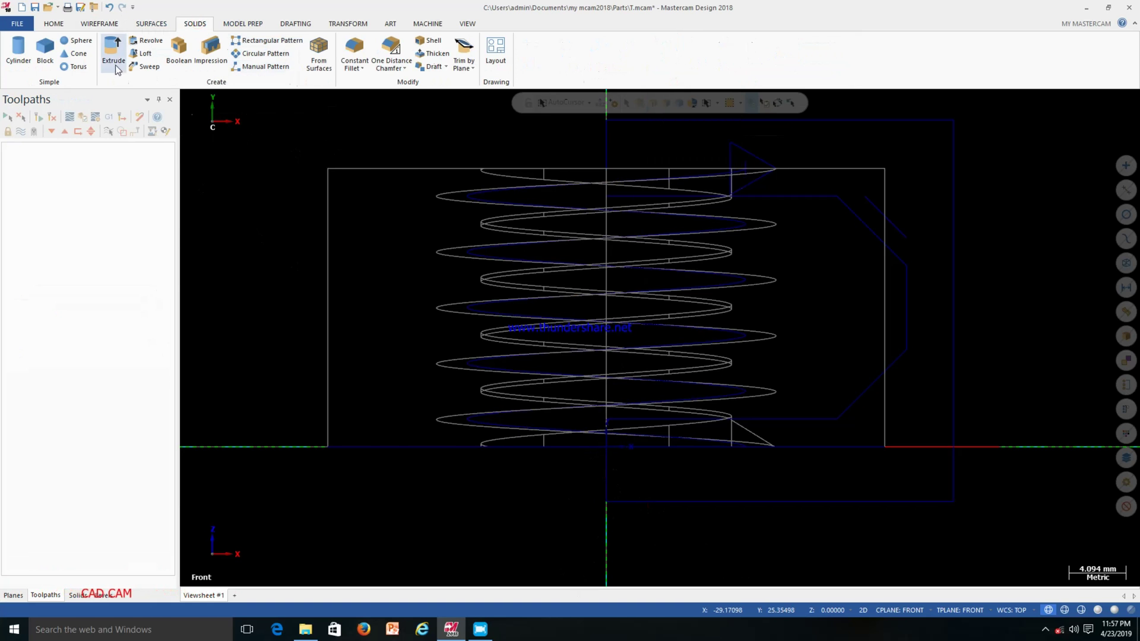
Set up a Revolve Cut of the chamfered profile chain about the vertical centre line.
left_click(150, 41)
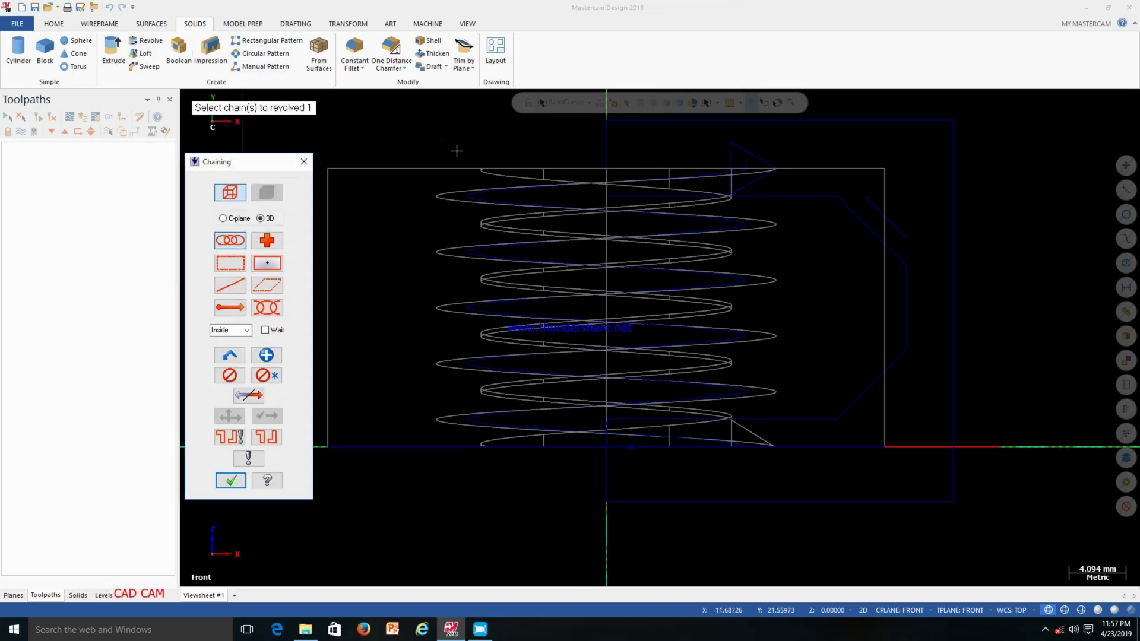
left_click(851, 119)
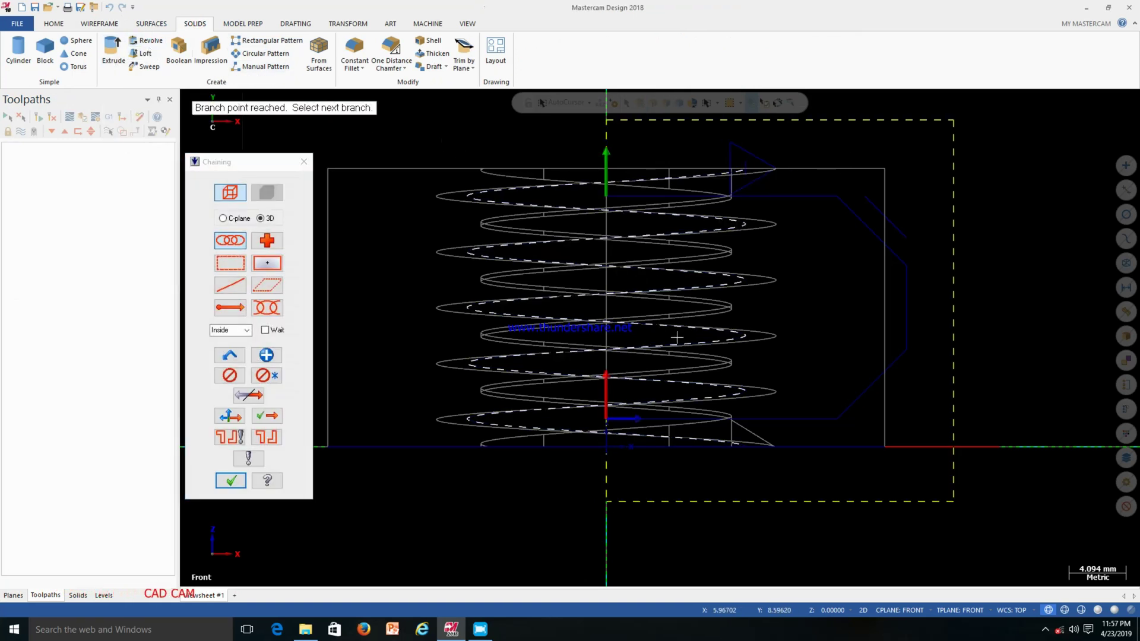
left_click(757, 419)
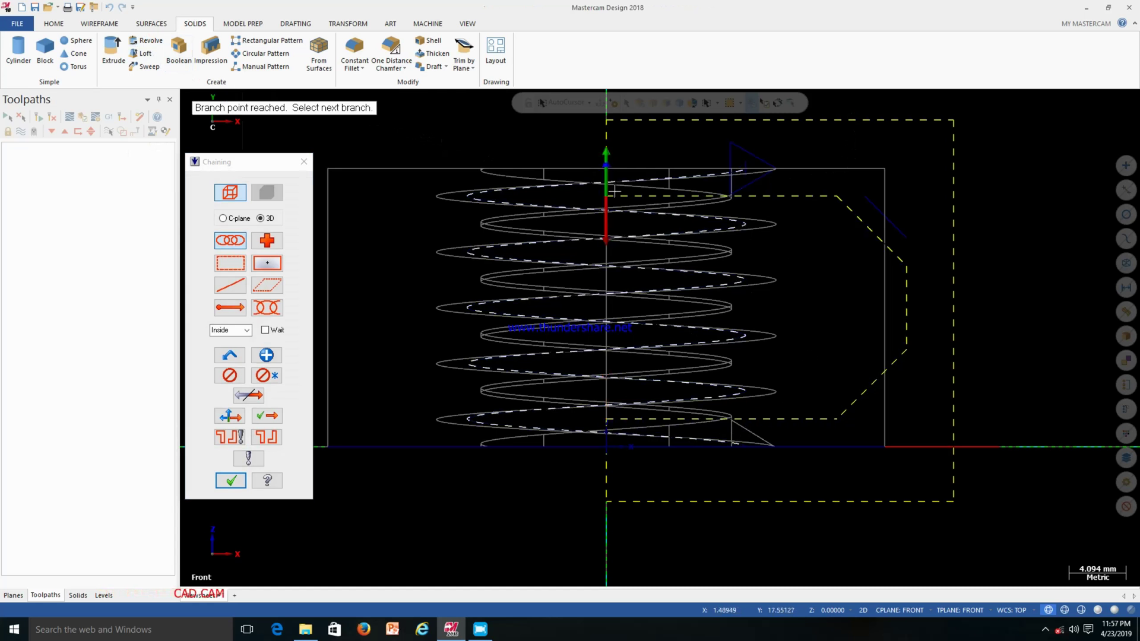
left_click(231, 482)
left_click(606, 253)
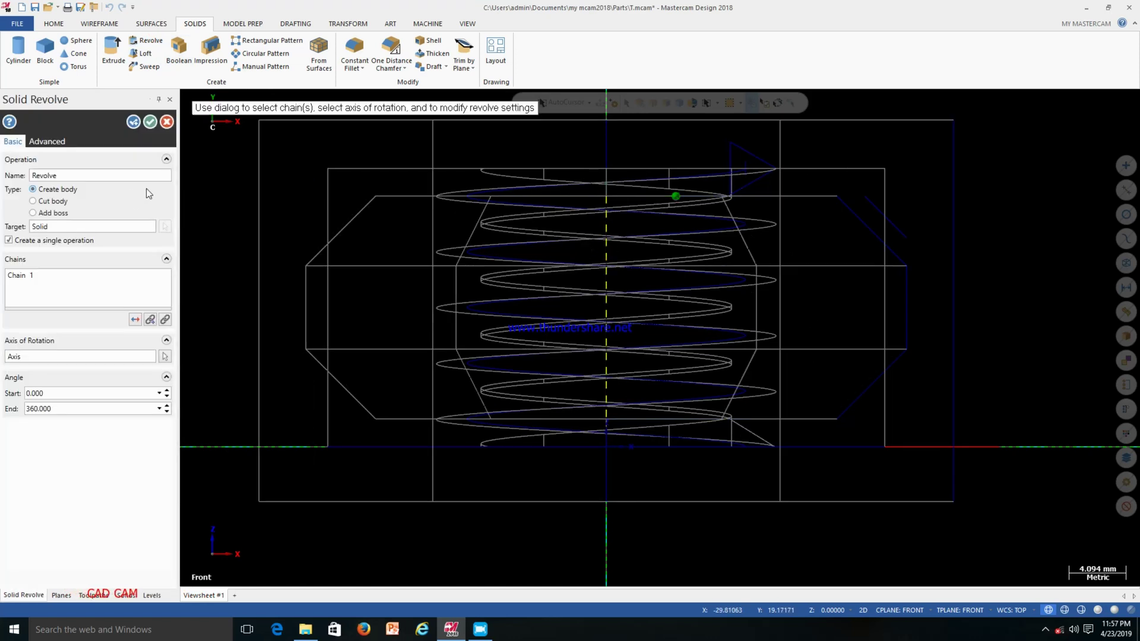
left_click(53, 201)
Shade the nut and orbit around the revolve preview.
middle_click_drag(422, 229, 415, 269)
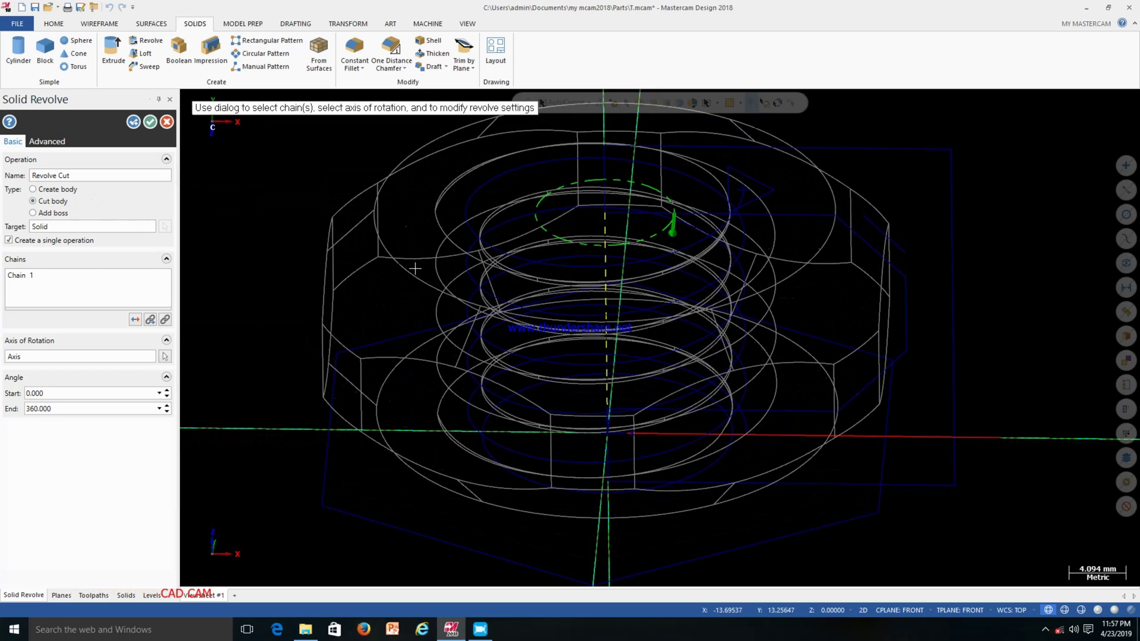
key("alt+s")
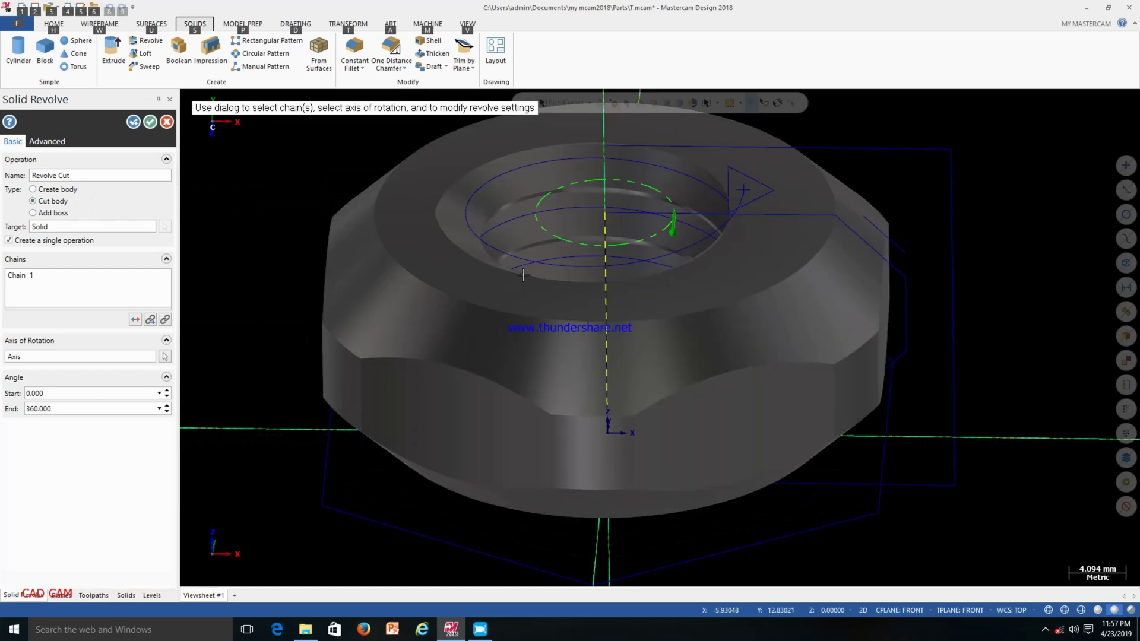
scroll(598, 297, "up", 2)
scroll(597, 298, "down", 2)
mouse_move(629, 380)
middle_mouse_down()
mouse_move(812, 325)
mouse_move(740, 364)
mouse_move(554, 405)
mouse_move(498, 435)
mouse_move(684, 406)
middle_mouse_up()
scroll(416, 249, "up", 1)
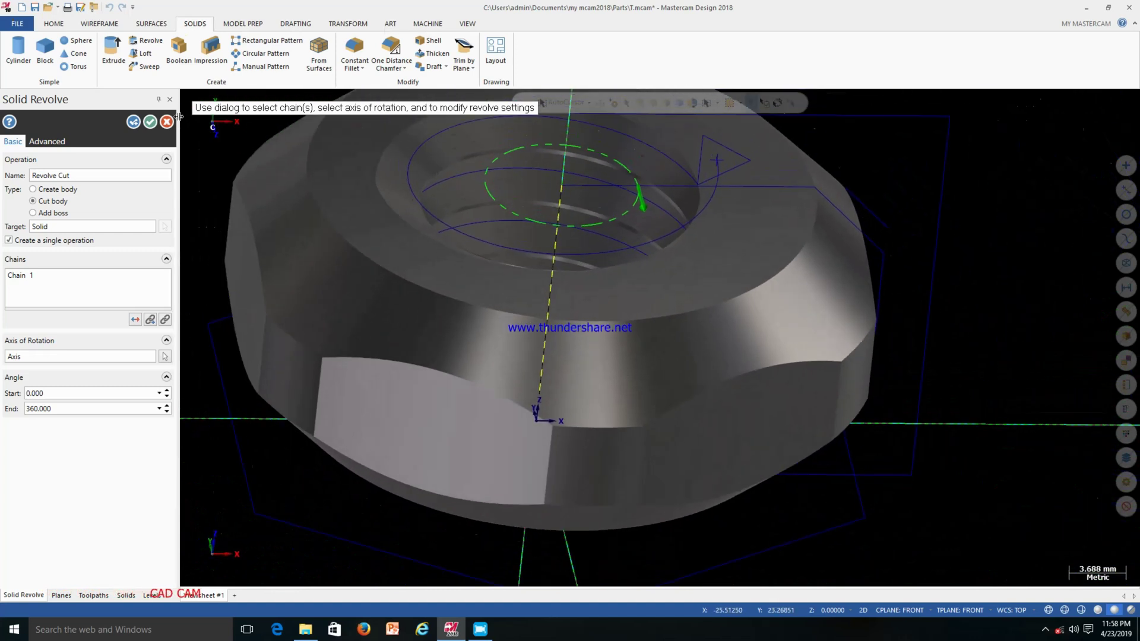
Apply the revolve cut and hide everything except the nut solid.
left_click(167, 122)
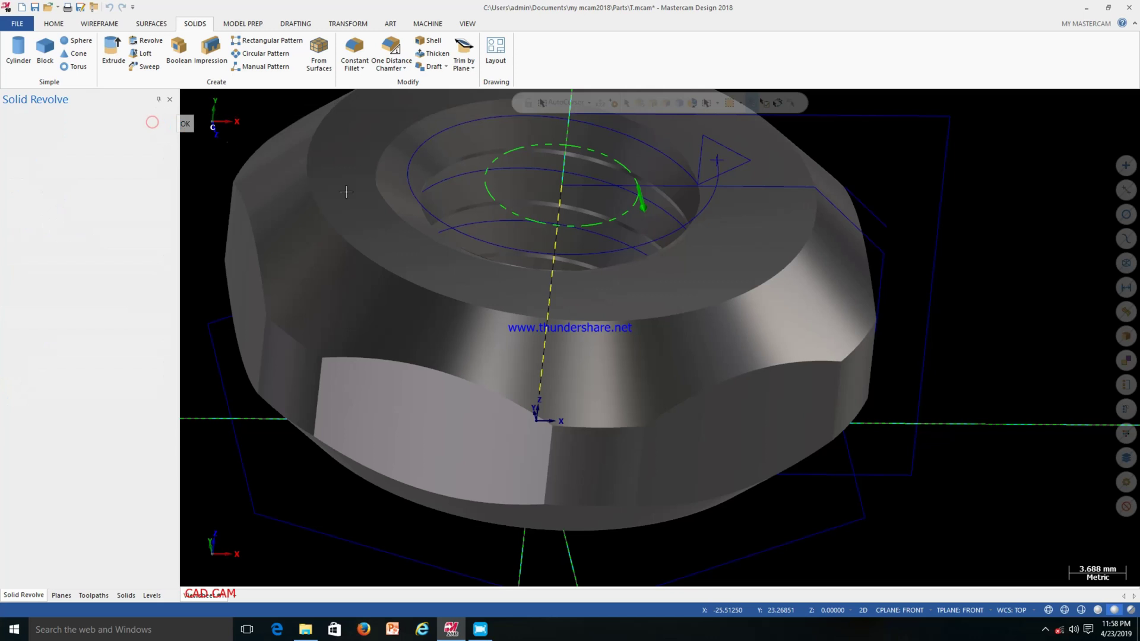
scroll(619, 301, "up", 1)
scroll(619, 301, "down", 8)
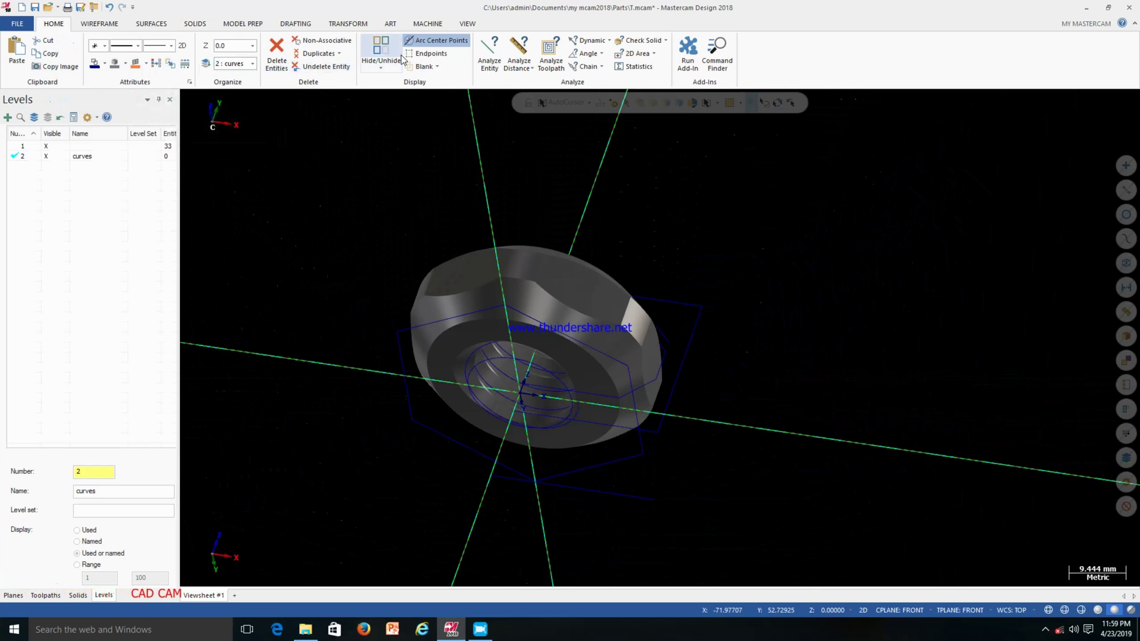
left_click(550, 283)
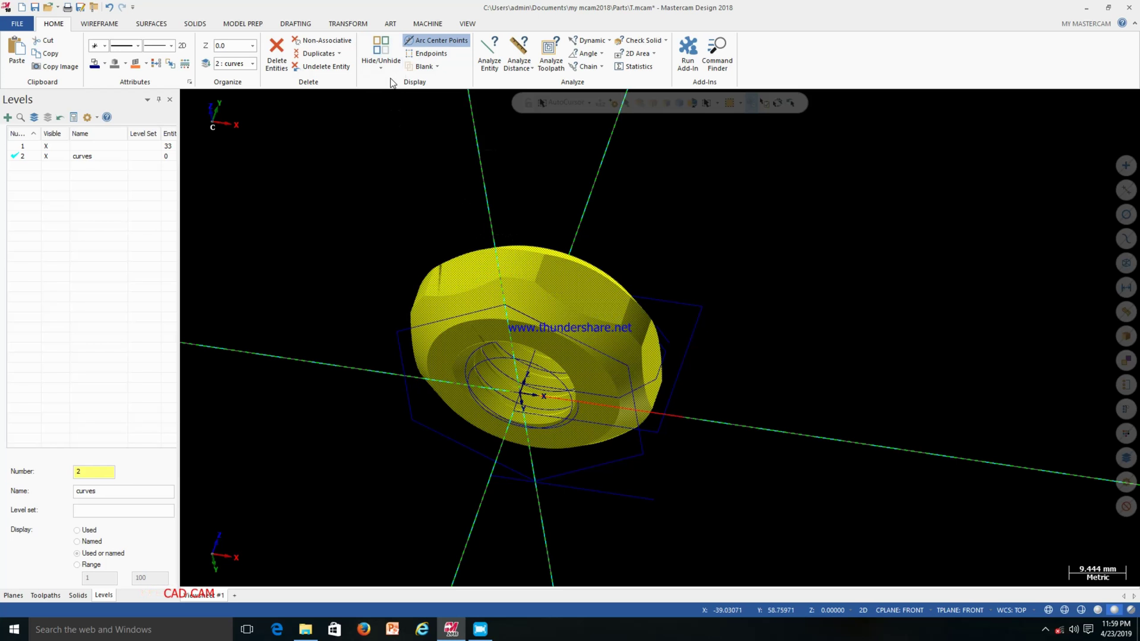
left_click(380, 51)
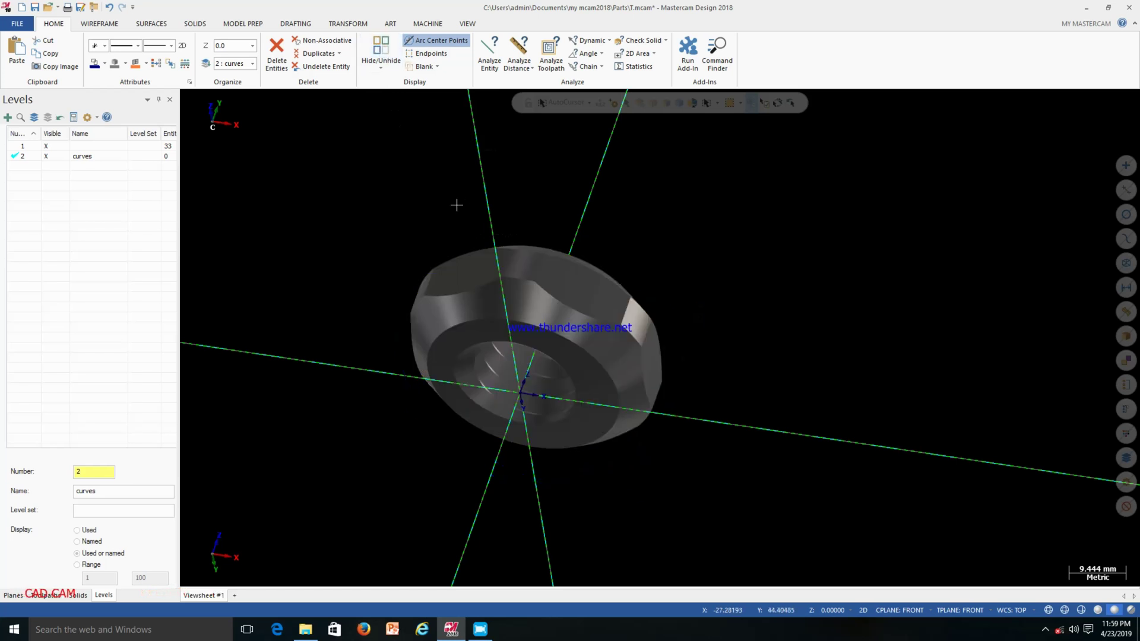
Hide the green axis lines with F9 and orbit the nut to inspect it.
scroll(480, 257, "up", 1)
scroll(480, 256, "down", 1)
middle_click_drag(479, 257, 539, 174)
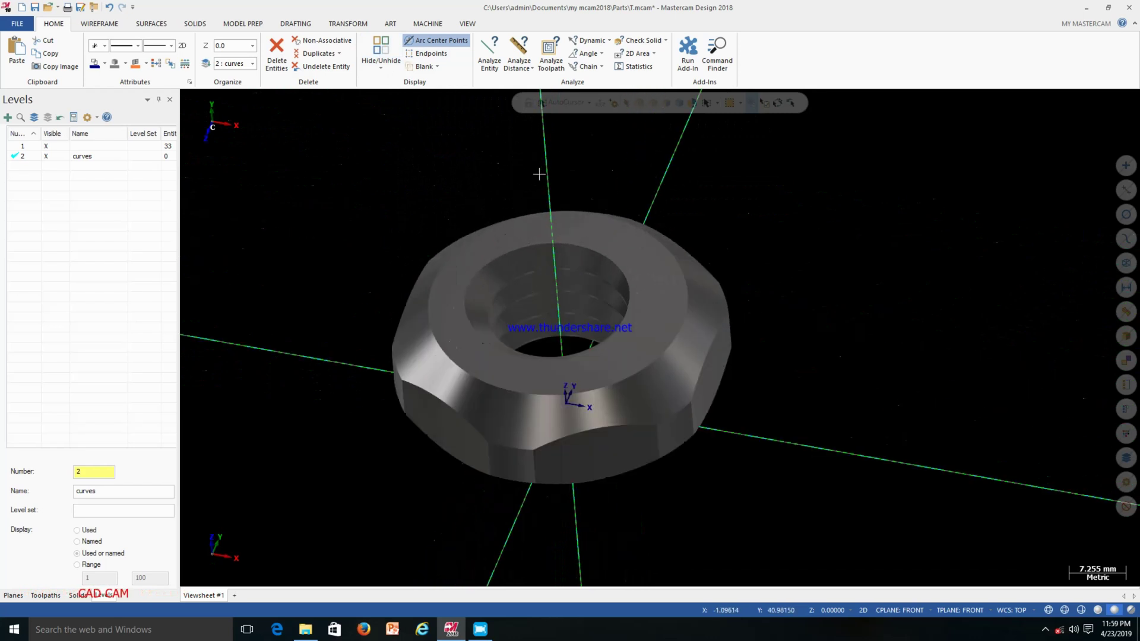
key("alt")
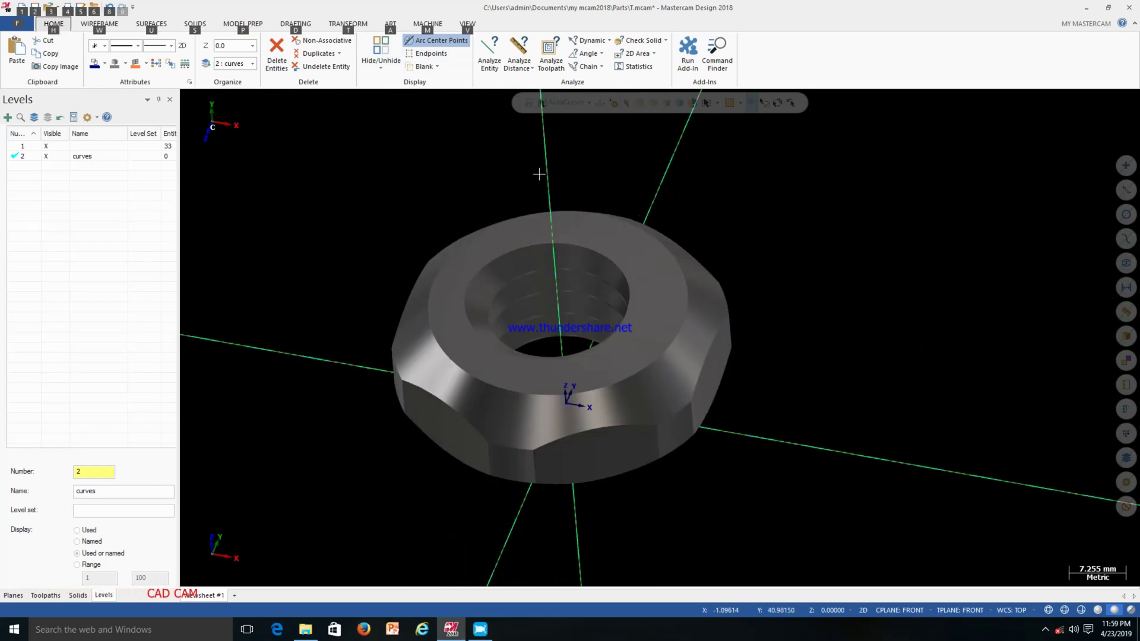
key("w")
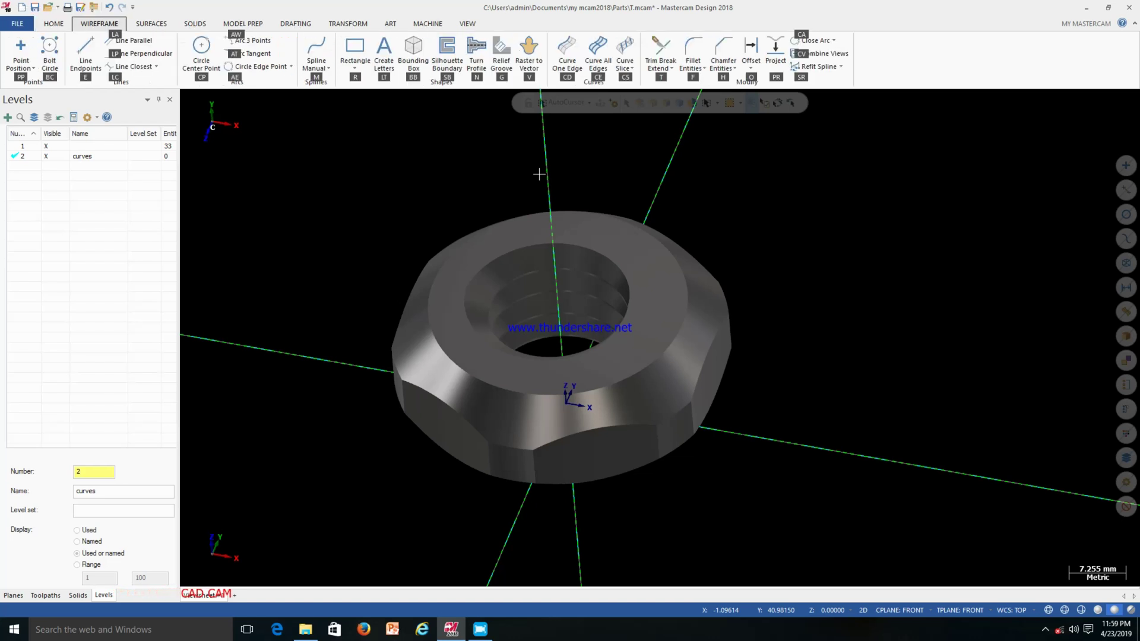
key("F9")
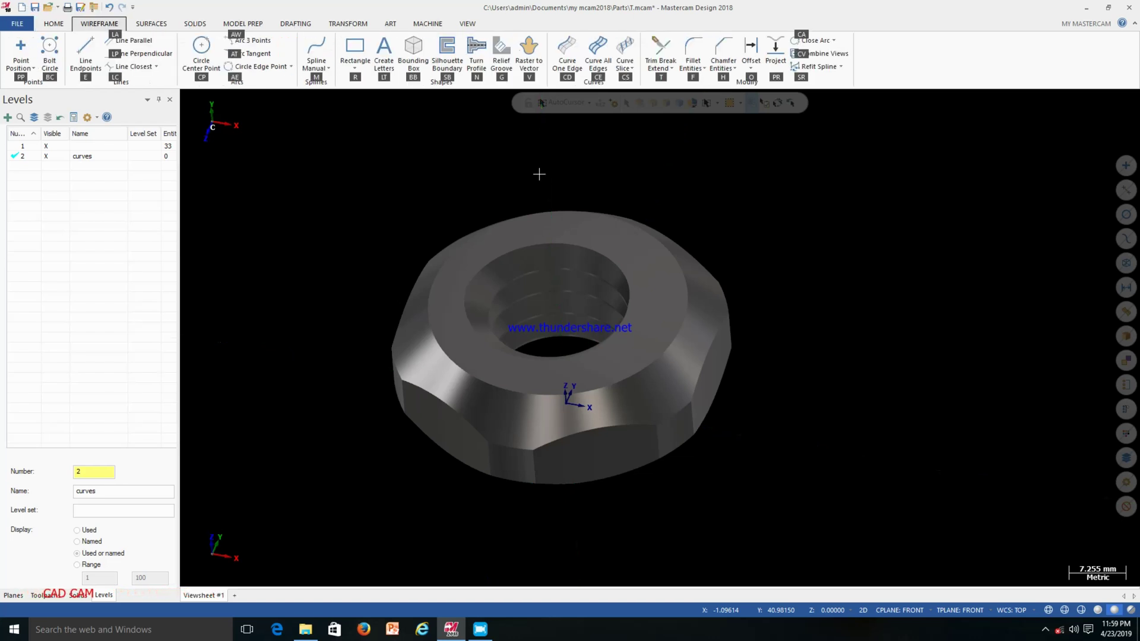
scroll(530, 194, "down", 3)
middle_click_drag(530, 194, 487, 293)
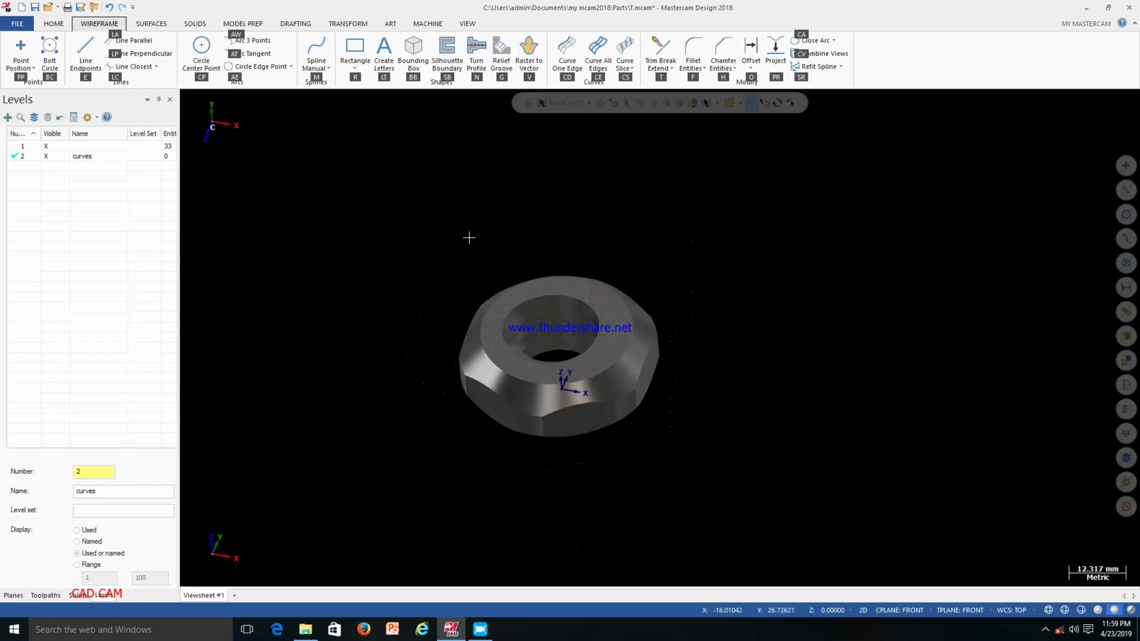
left_click(468, 25)
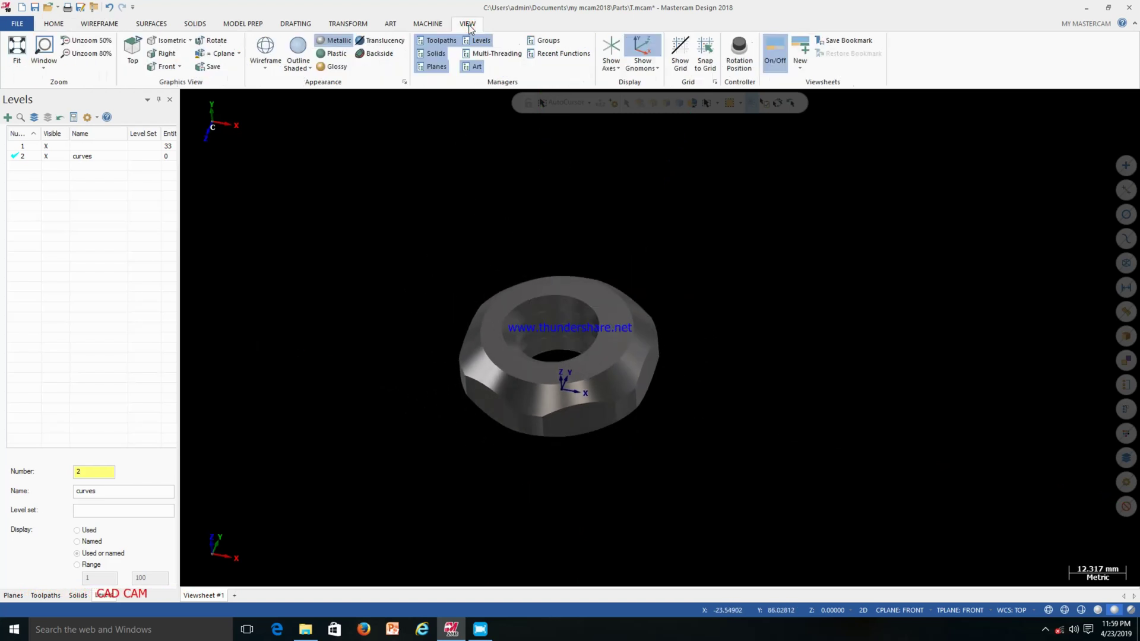
Change the hex nut solid's colour to red from the mini toolbar.
left_click(631, 334)
right_click(633, 337)
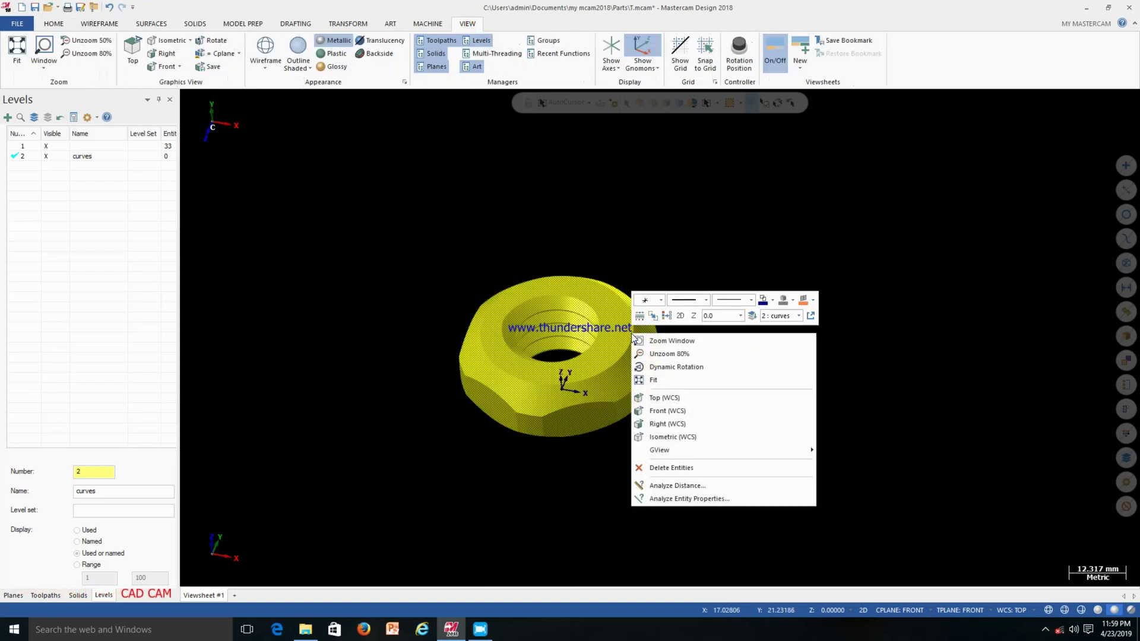
left_click(792, 302)
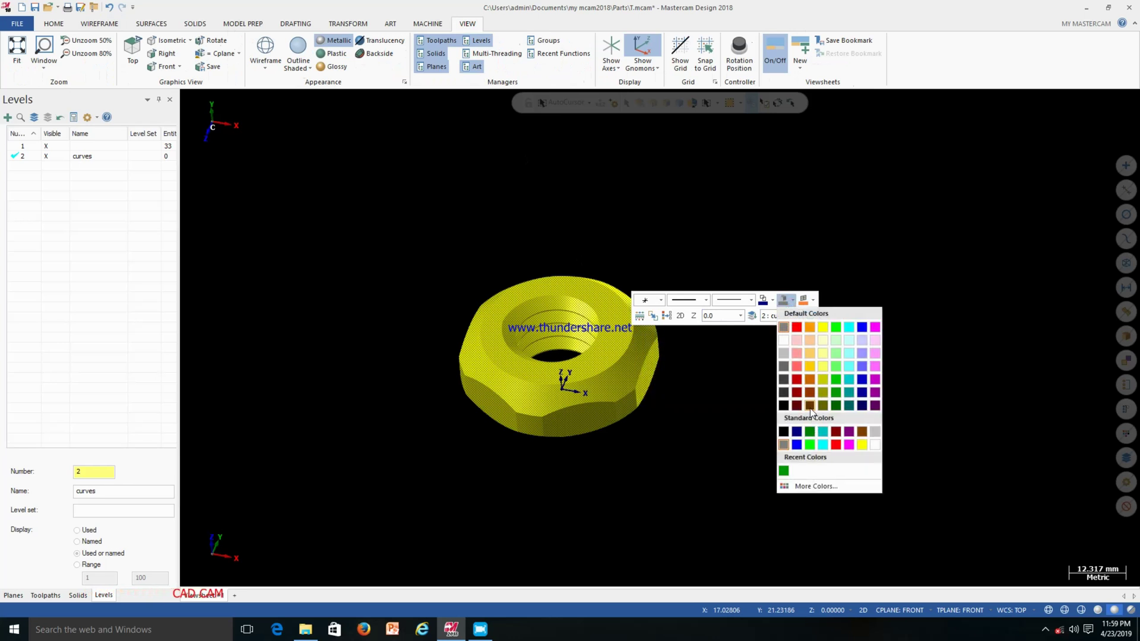
left_click(796, 392)
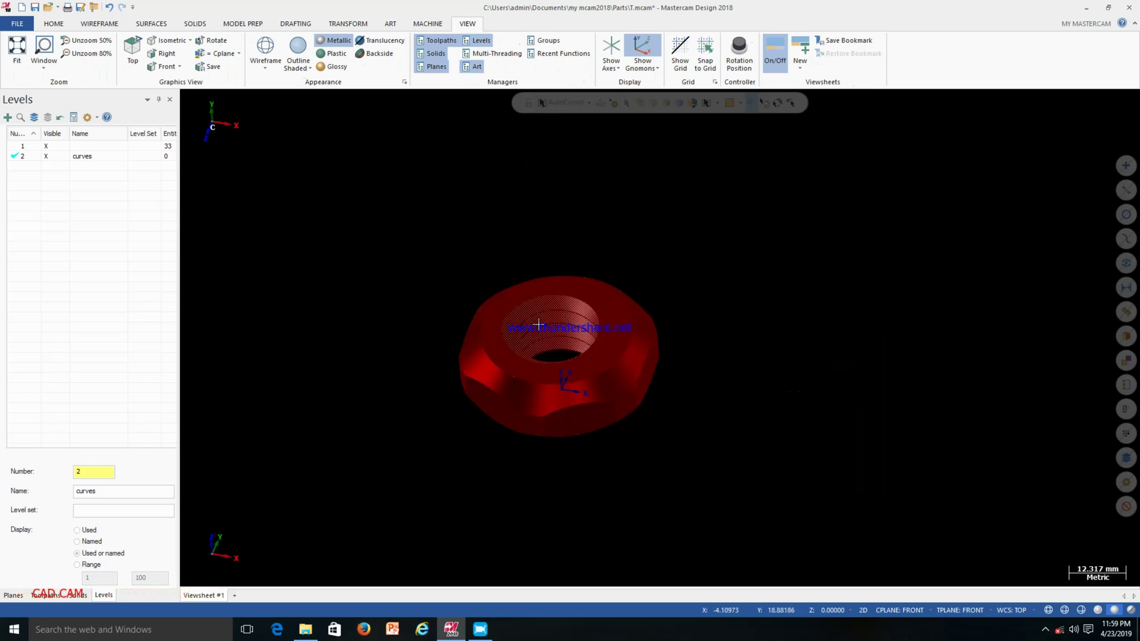
Orbit and zoom around the red nut to inspect its chamfered edges and internal thread.
scroll(538, 324, "up", 5)
mouse_move(625, 343)
middle_mouse_down()
mouse_move(657, 249)
mouse_move(763, 237)
mouse_move(757, 402)
mouse_move(733, 453)
mouse_move(721, 446)
mouse_move(768, 394)
mouse_move(735, 267)
mouse_move(713, 305)
mouse_move(730, 311)
mouse_move(715, 340)
mouse_move(737, 376)
mouse_move(804, 404)
mouse_move(855, 361)
mouse_move(832, 331)
mouse_move(735, 297)
middle_mouse_up()
scroll(712, 305, "down", 2)
scroll(714, 304, "up", 4)
scroll(713, 305, "up", 3)
scroll(600, 218, "down", 1)
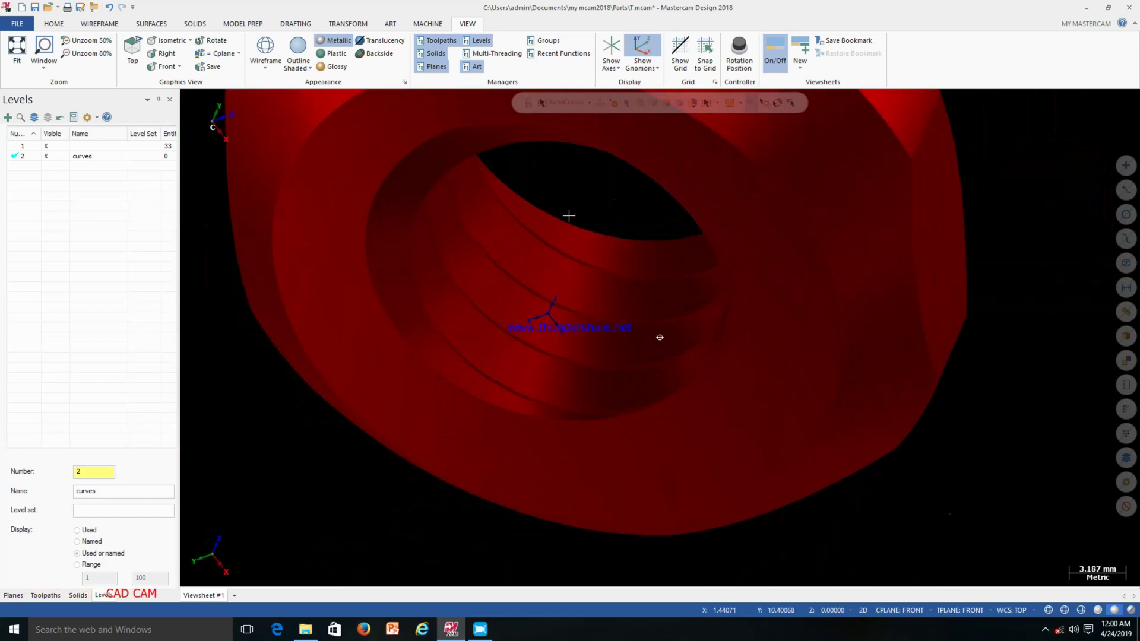